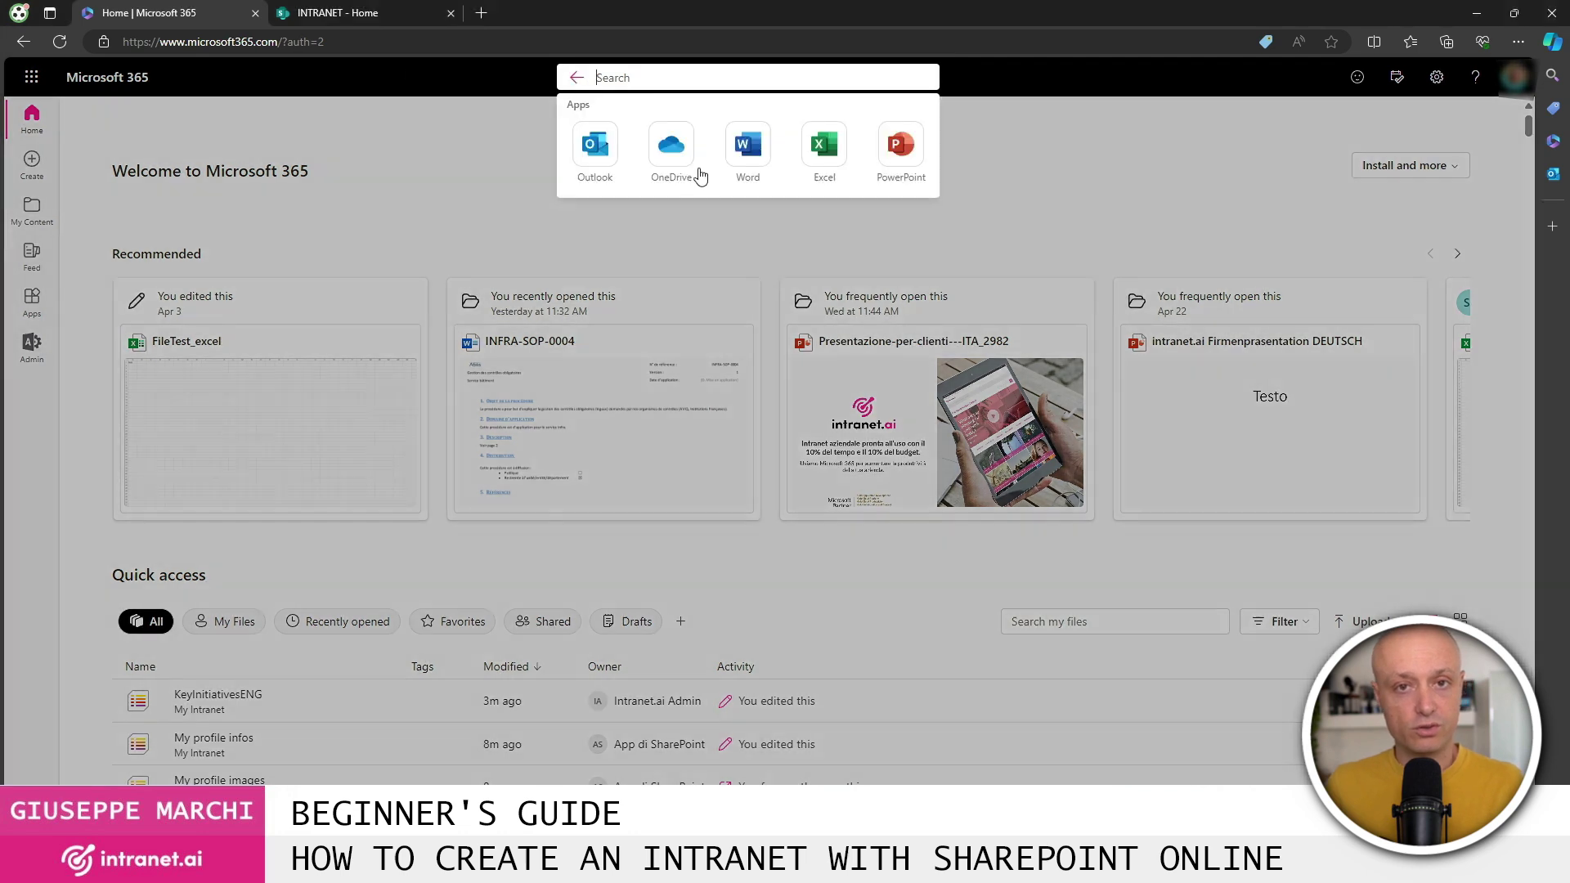
Search Microsoft 365 for 'sharep' to bring up the SharePoint app.
type("sharepoint")
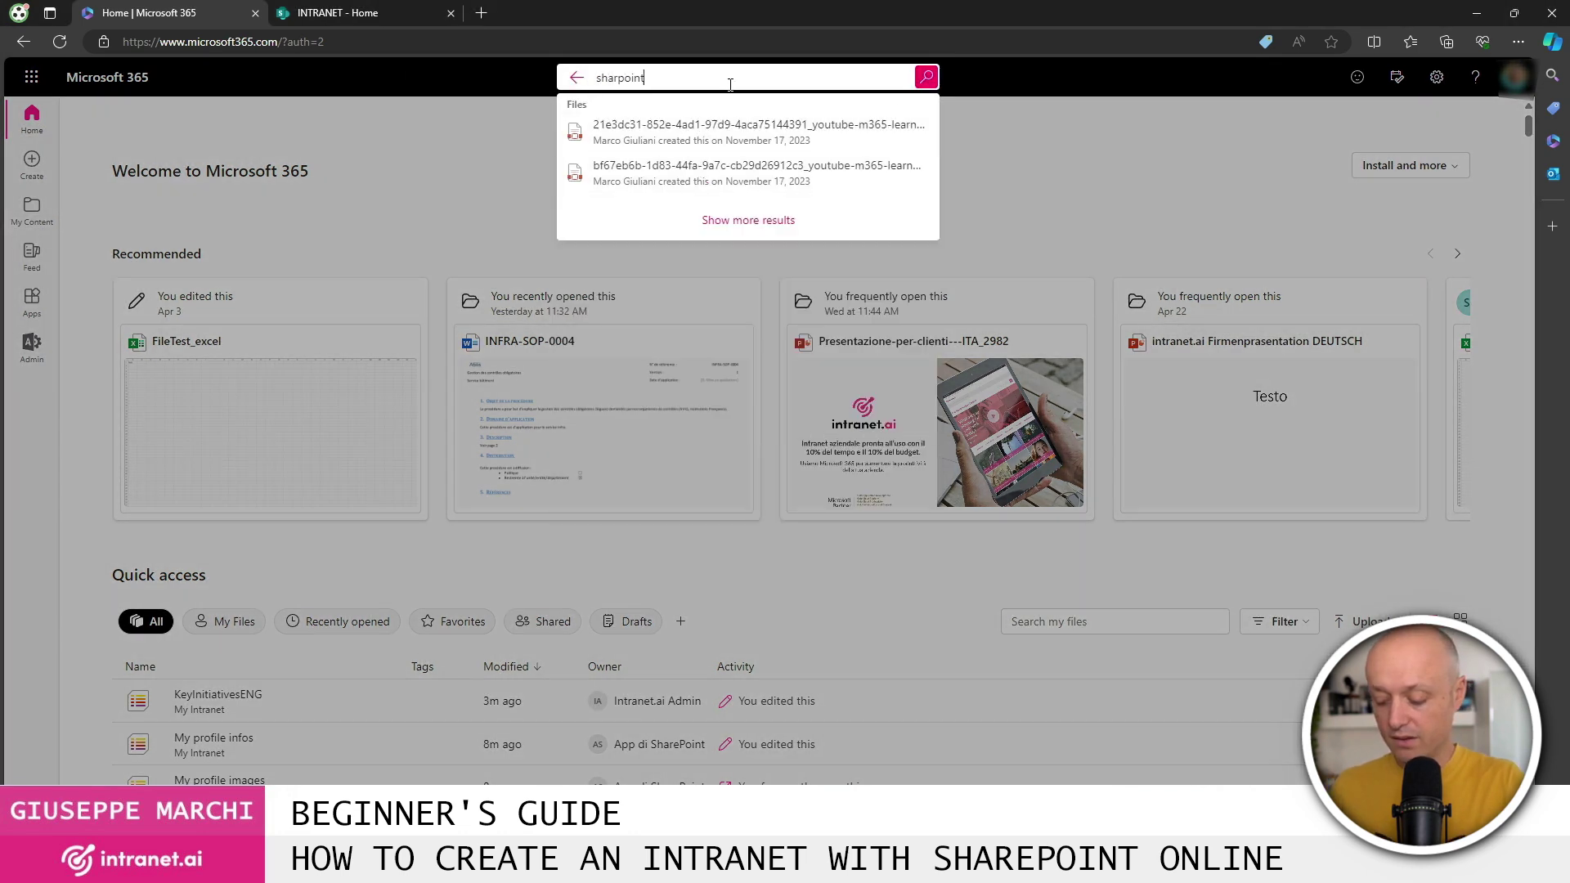
key("BackSpace")
key("BackSpace")
key("BackSpace")
key("BackSpace")
key("BackSpace")
type("ep")
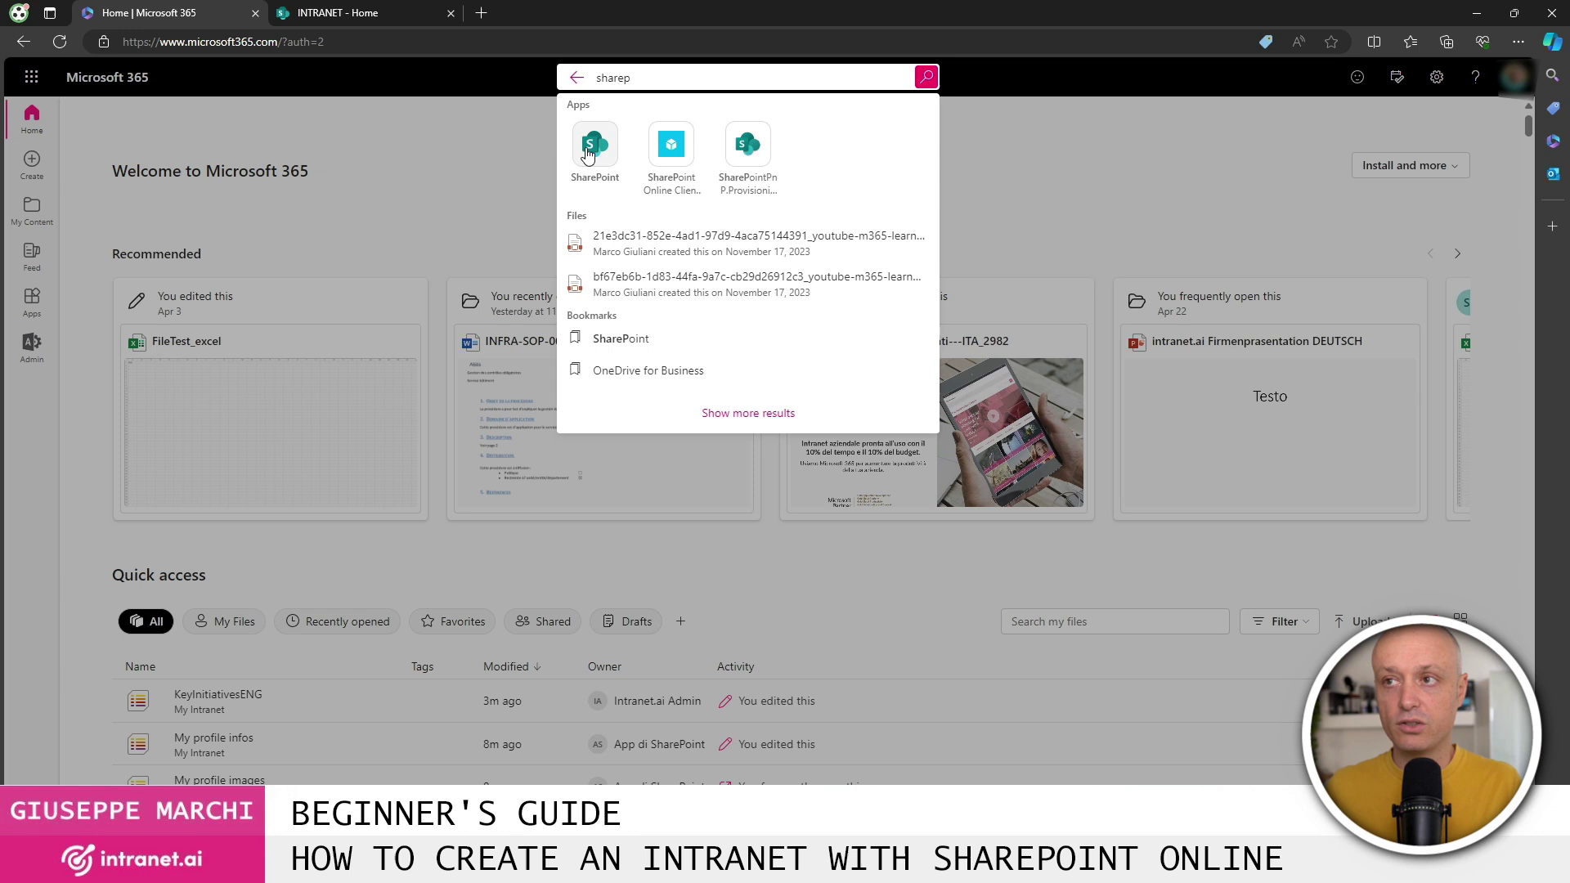
Open SharePoint and start creating a new communication site.
left_click(590, 147)
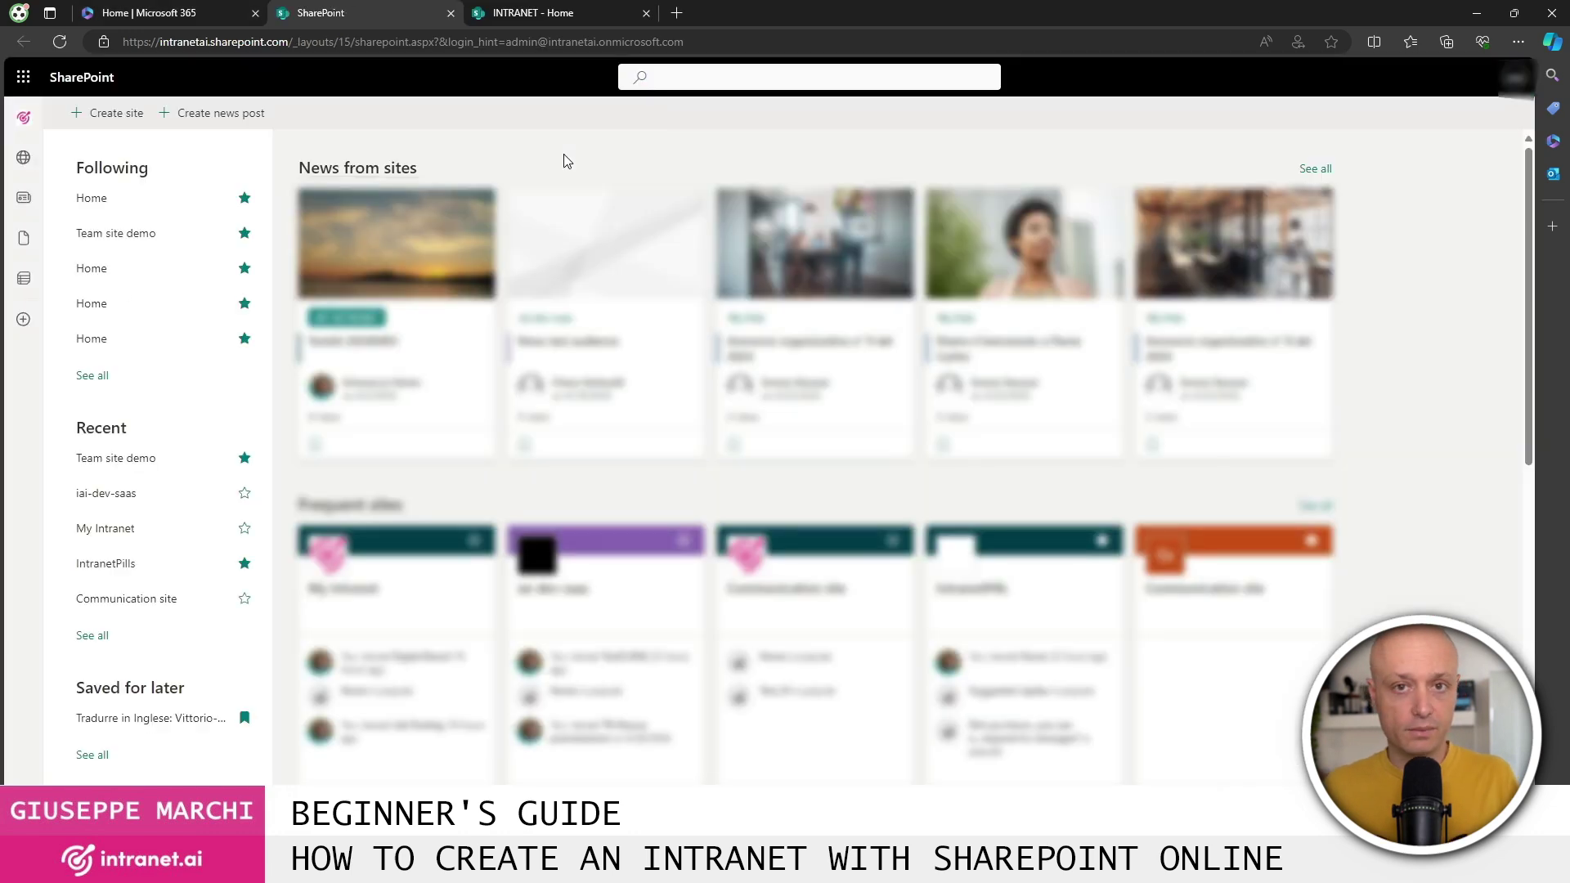
left_click(112, 116)
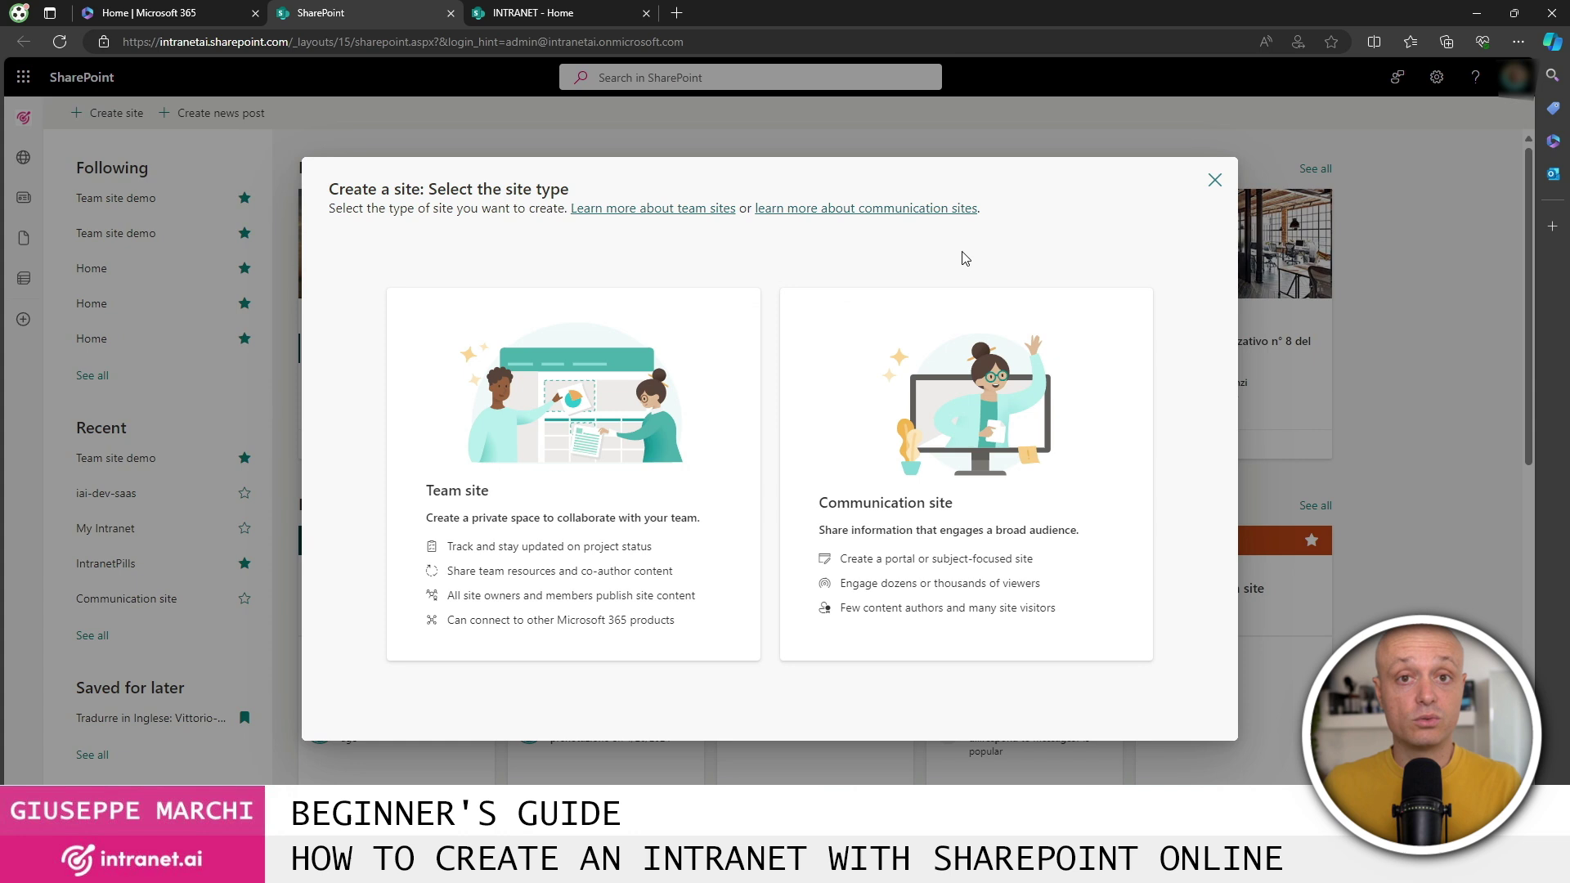
left_click(1017, 480)
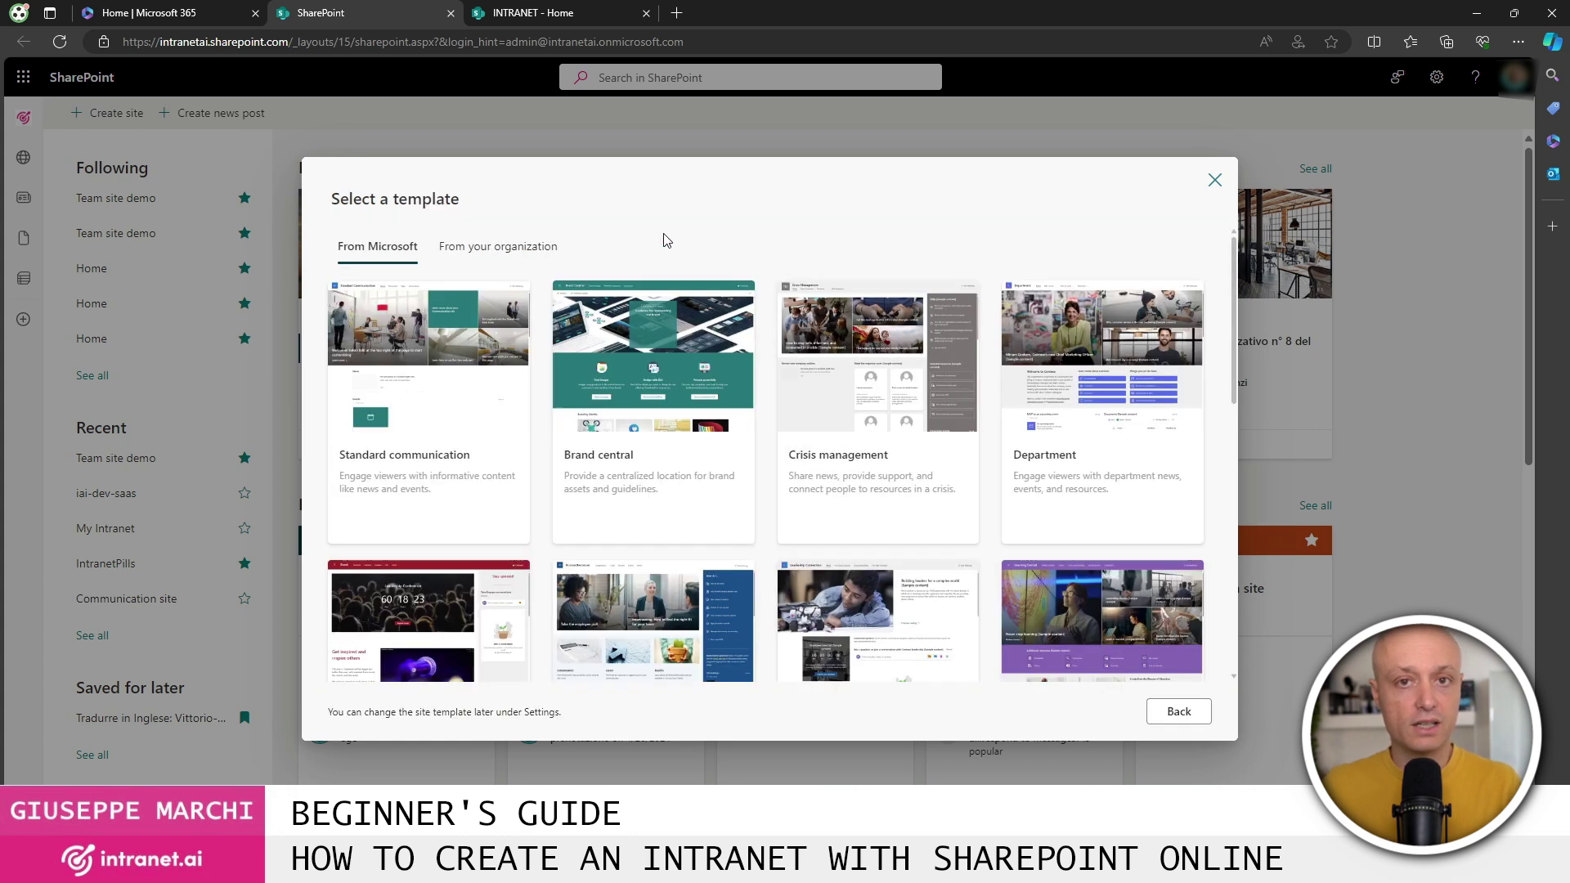
Find and preview the Blank template among the site templates.
scroll(780, 430, "down", 5)
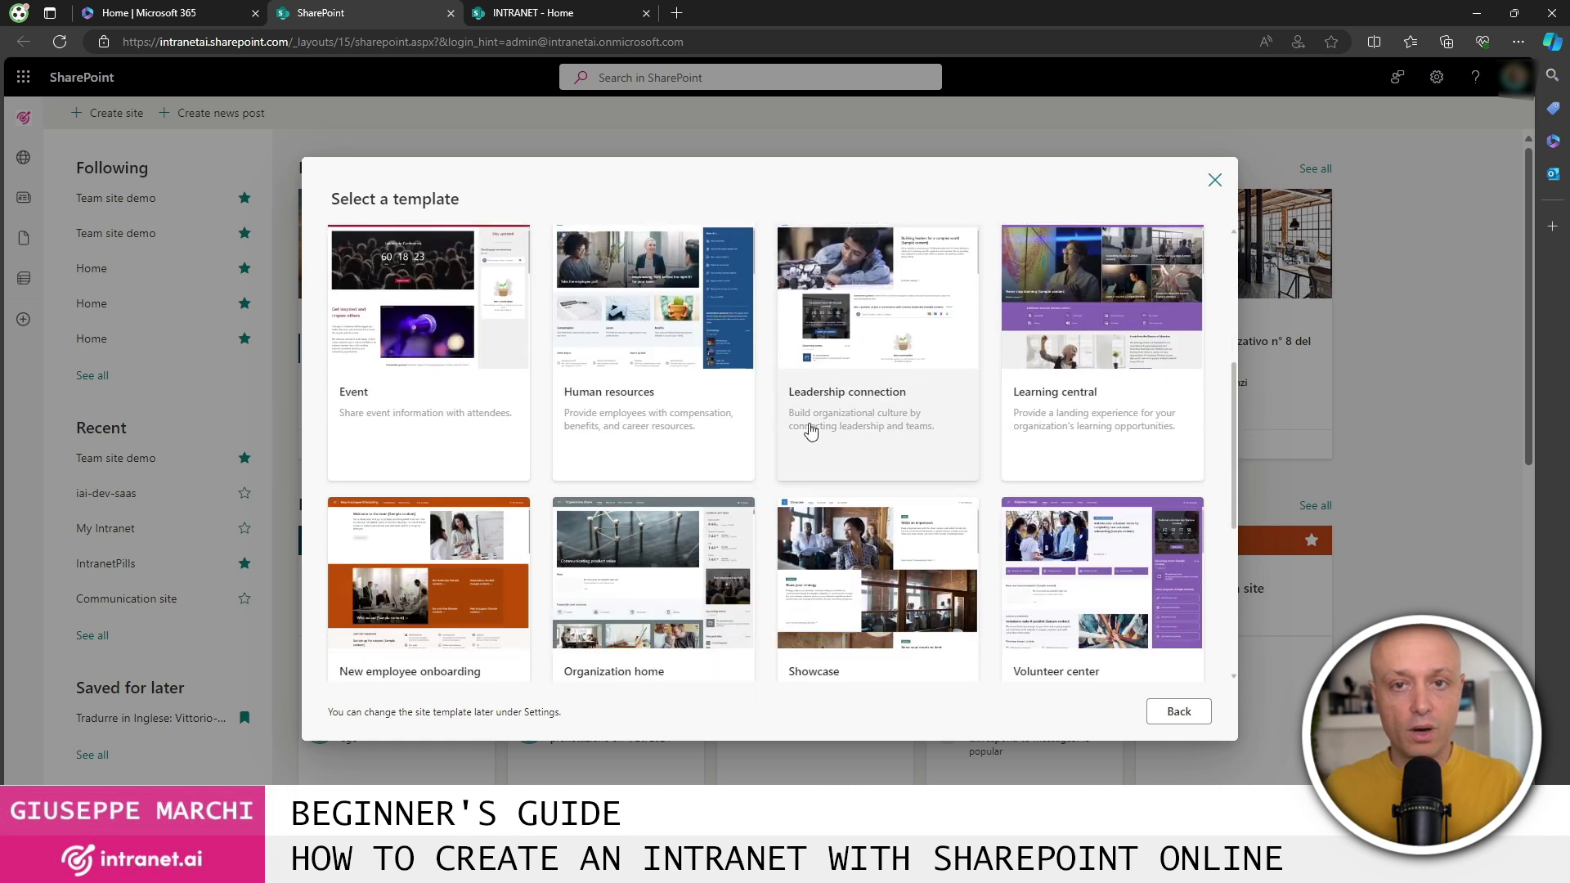
scroll(781, 431, "down", 3)
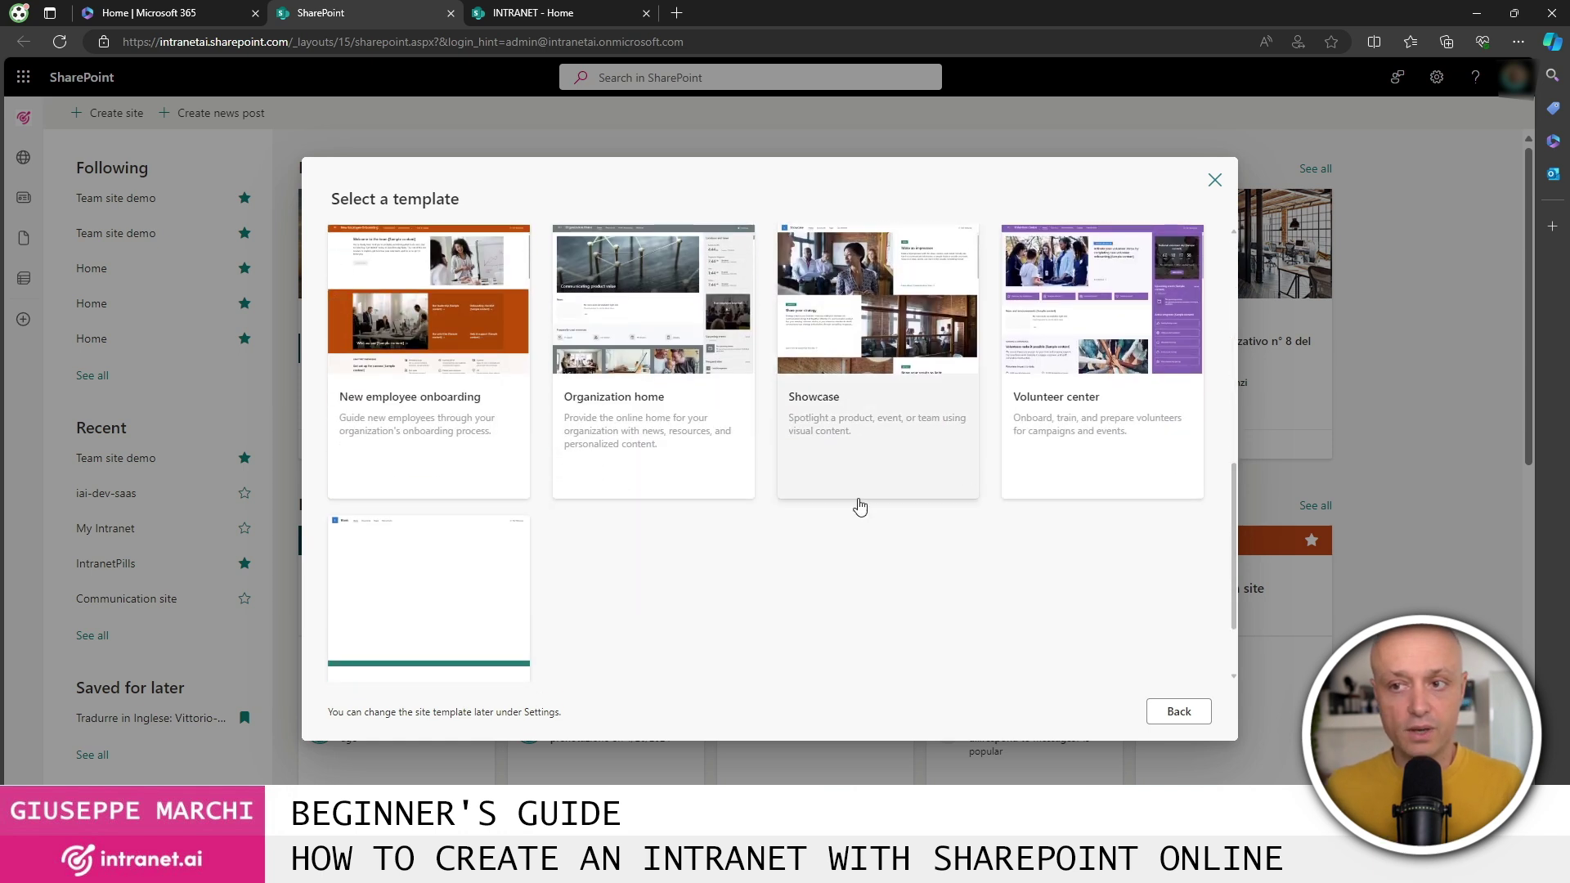
scroll(789, 509, "up", 8)
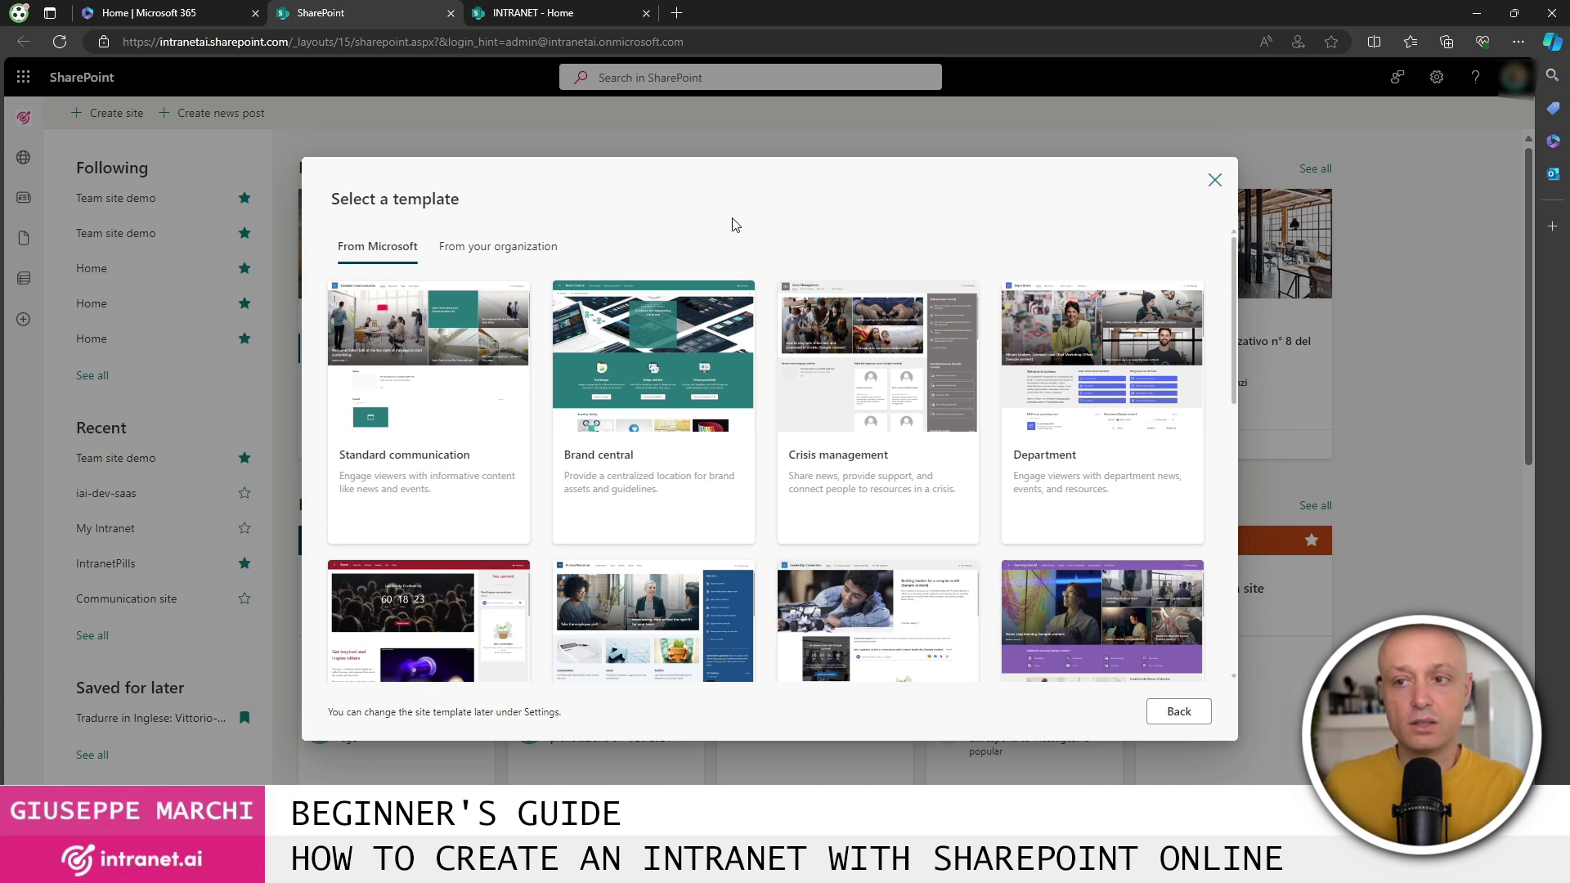
scroll(448, 361, "down", 5)
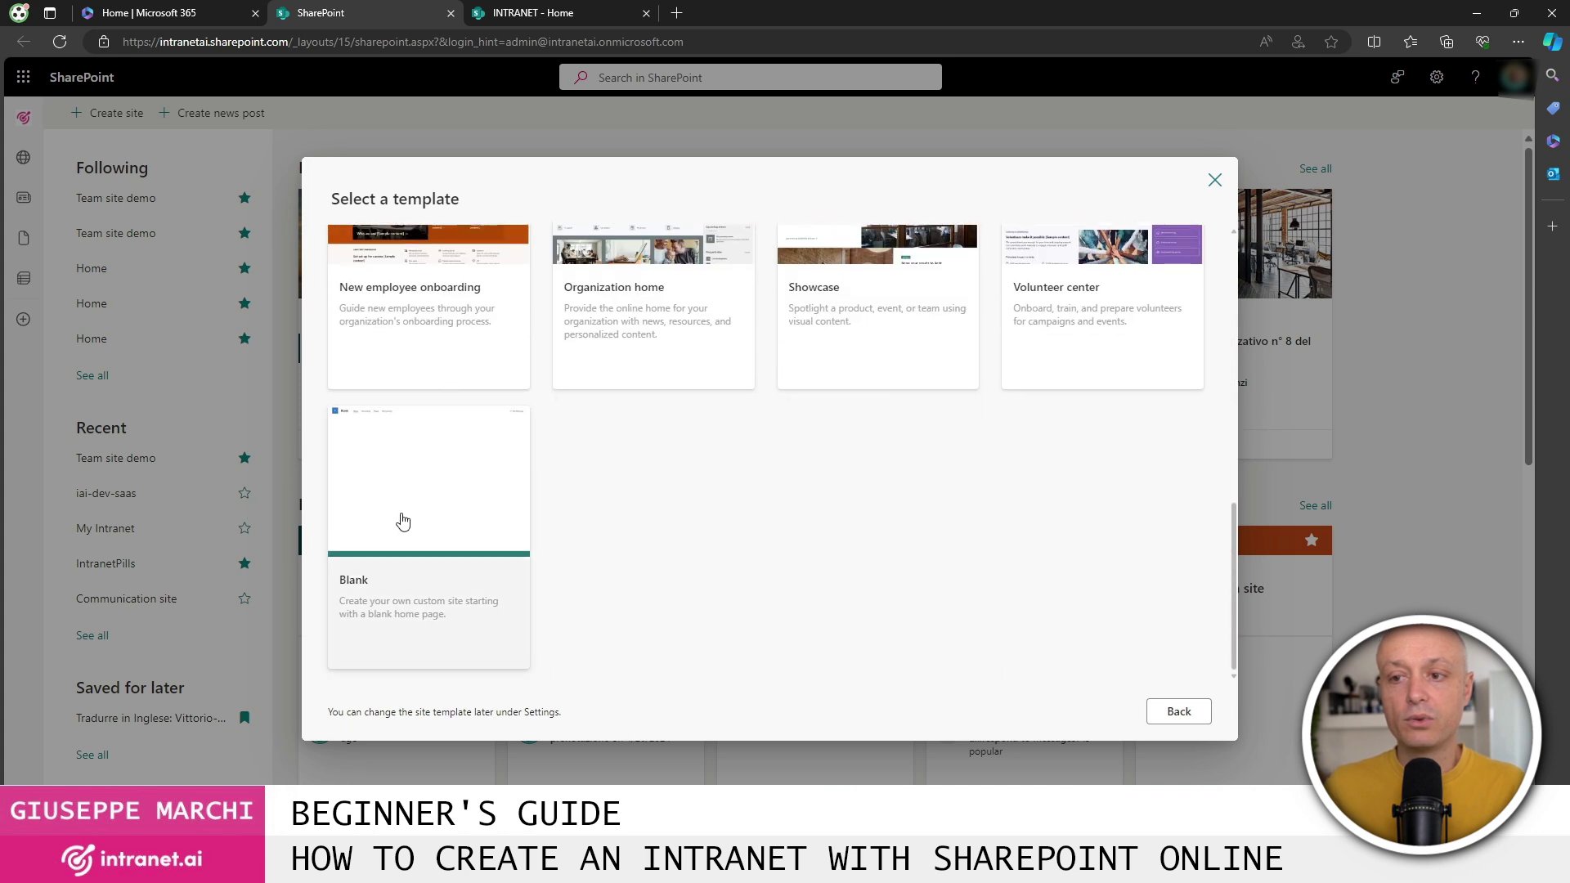
left_click(439, 513)
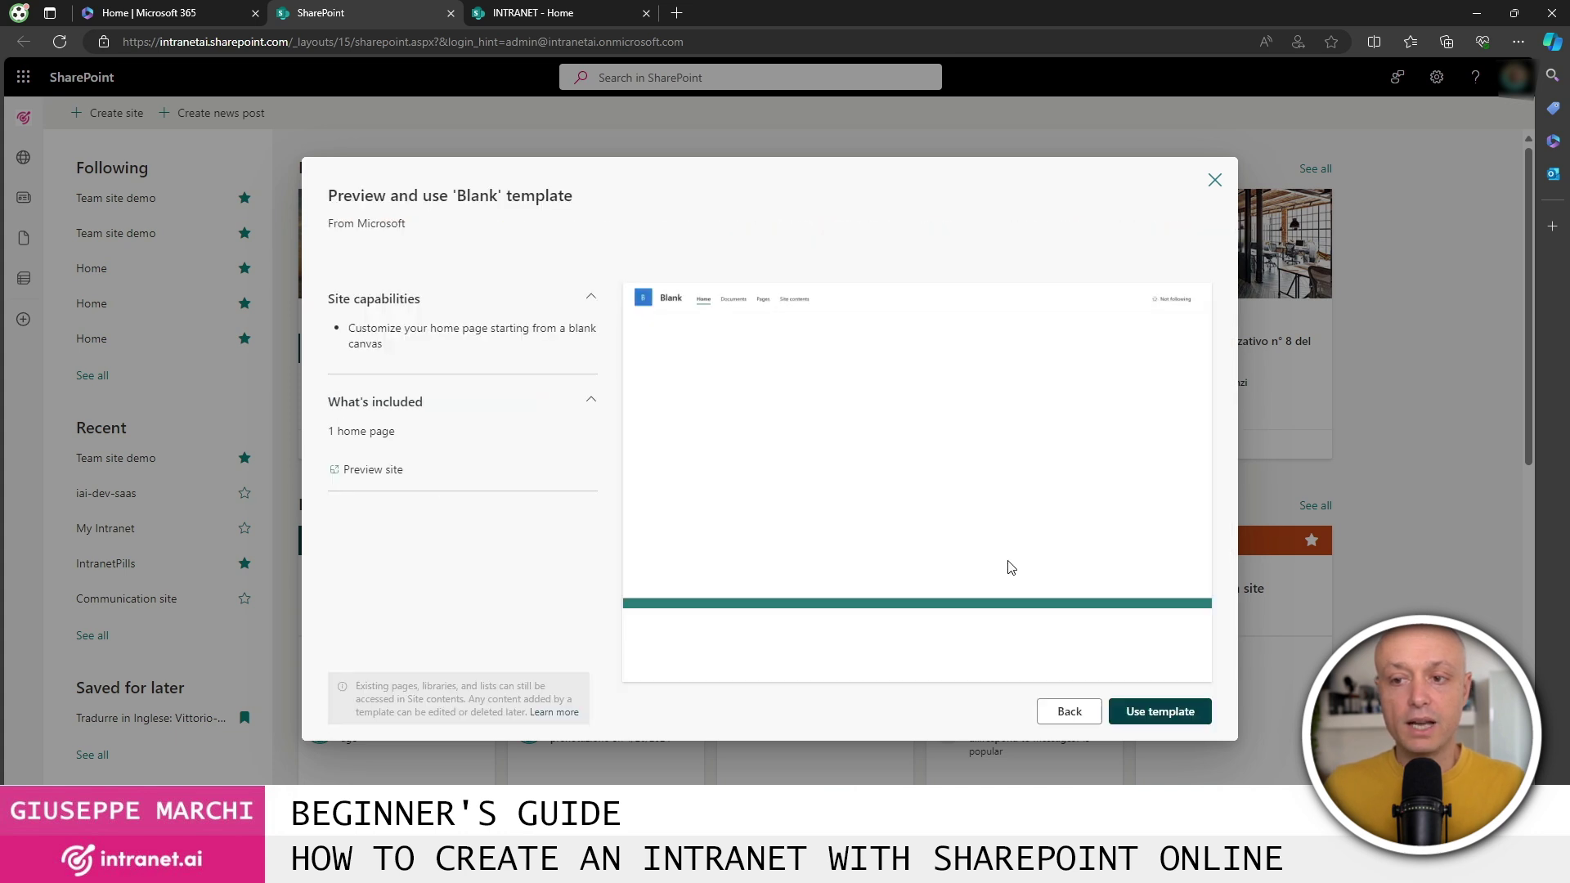
Use the Blank template and name the site 'My intranet', address Myintranet.
left_click(1184, 712)
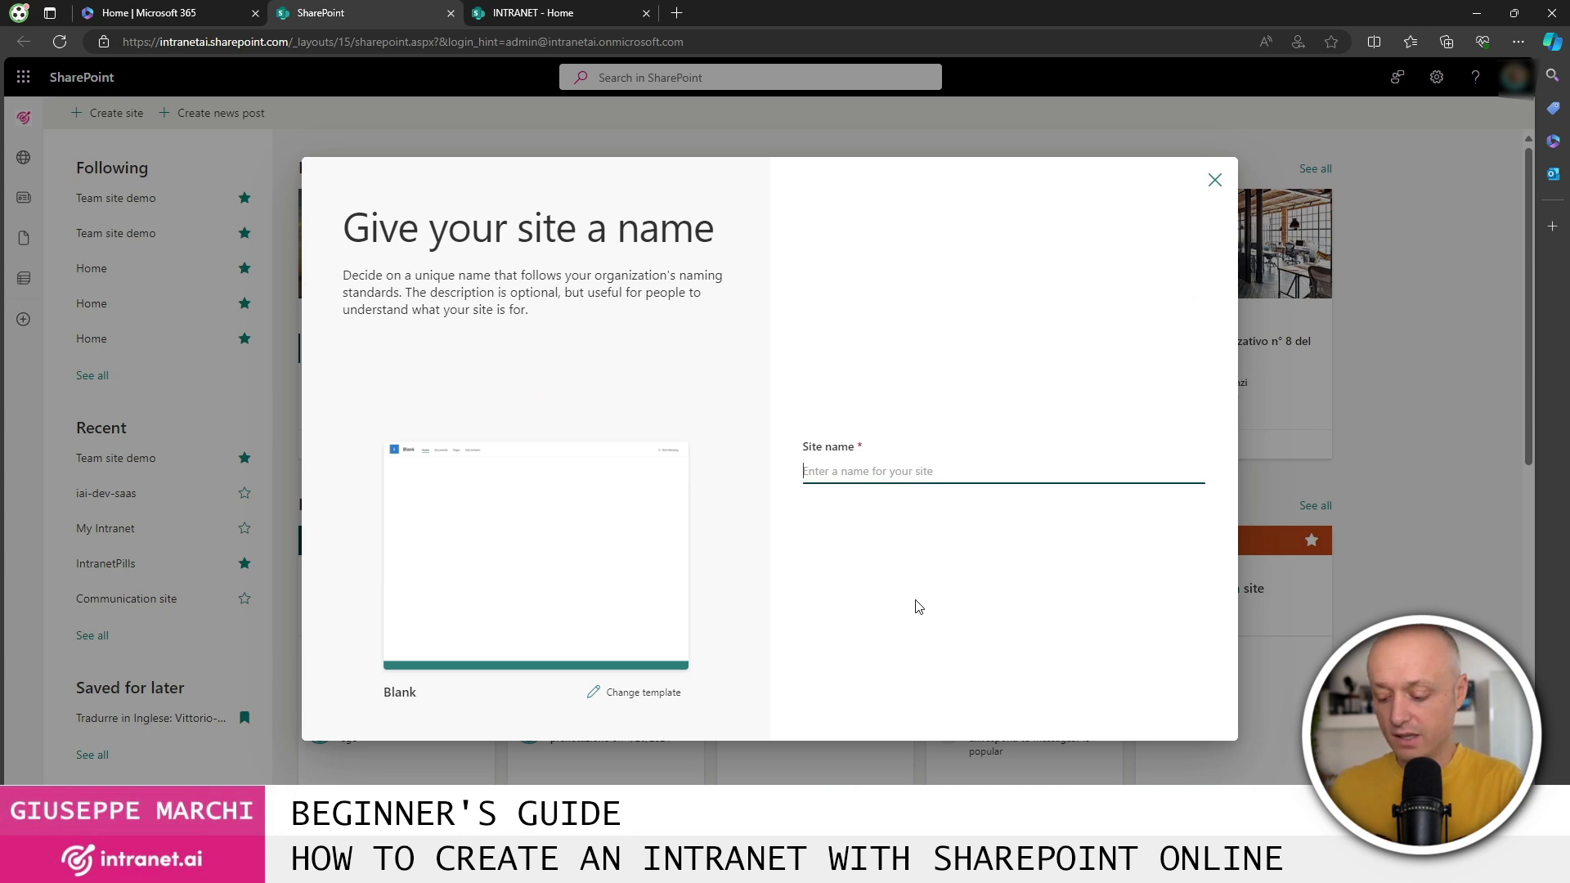
type("My intranet")
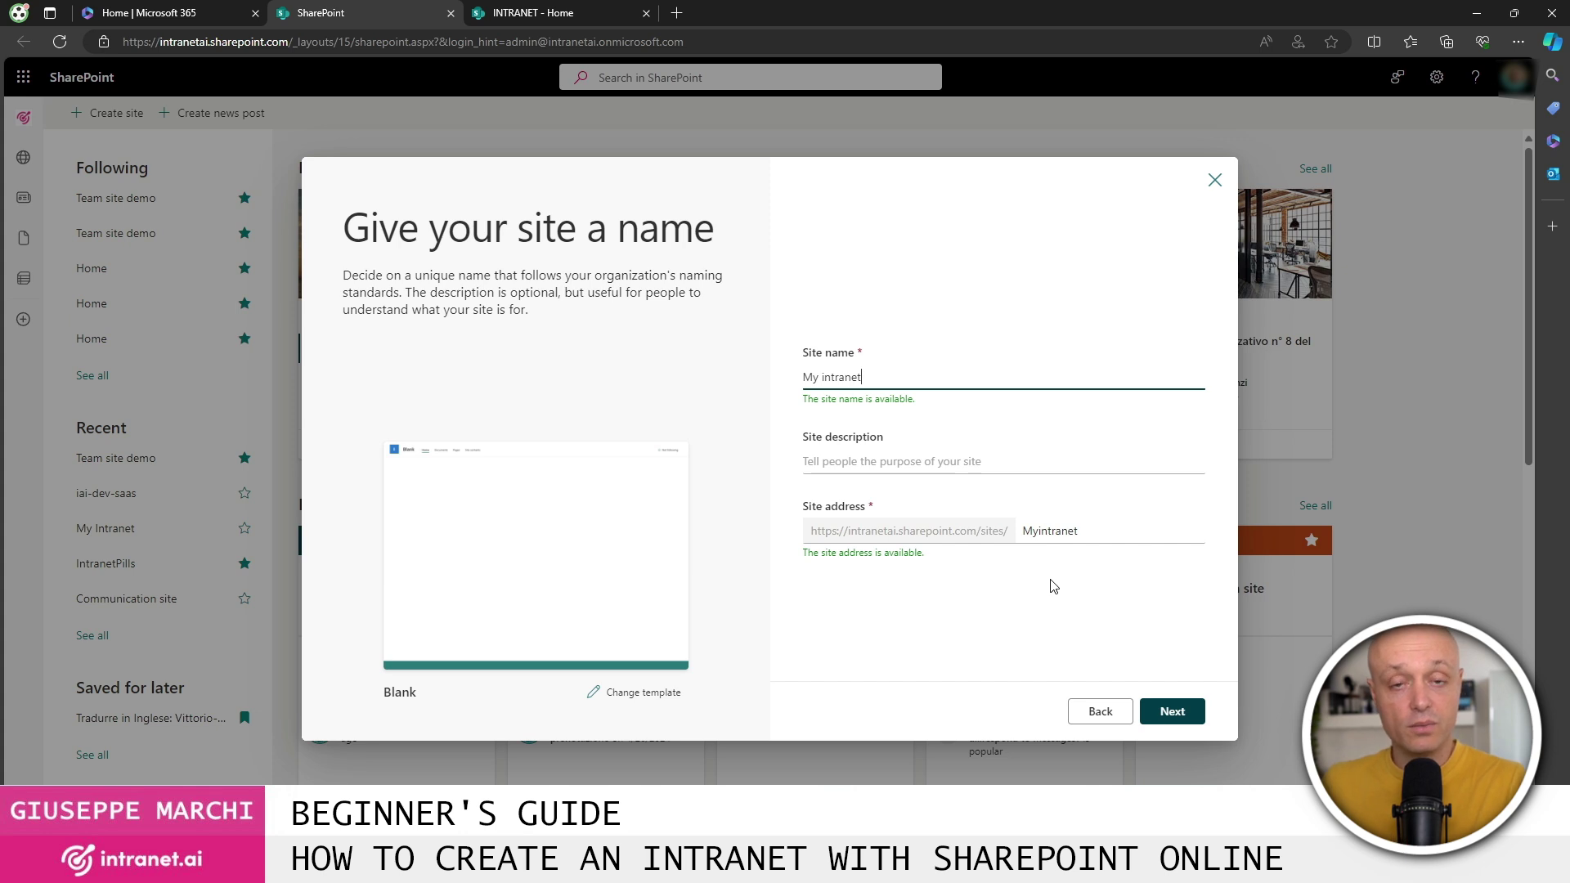
left_click(1174, 714)
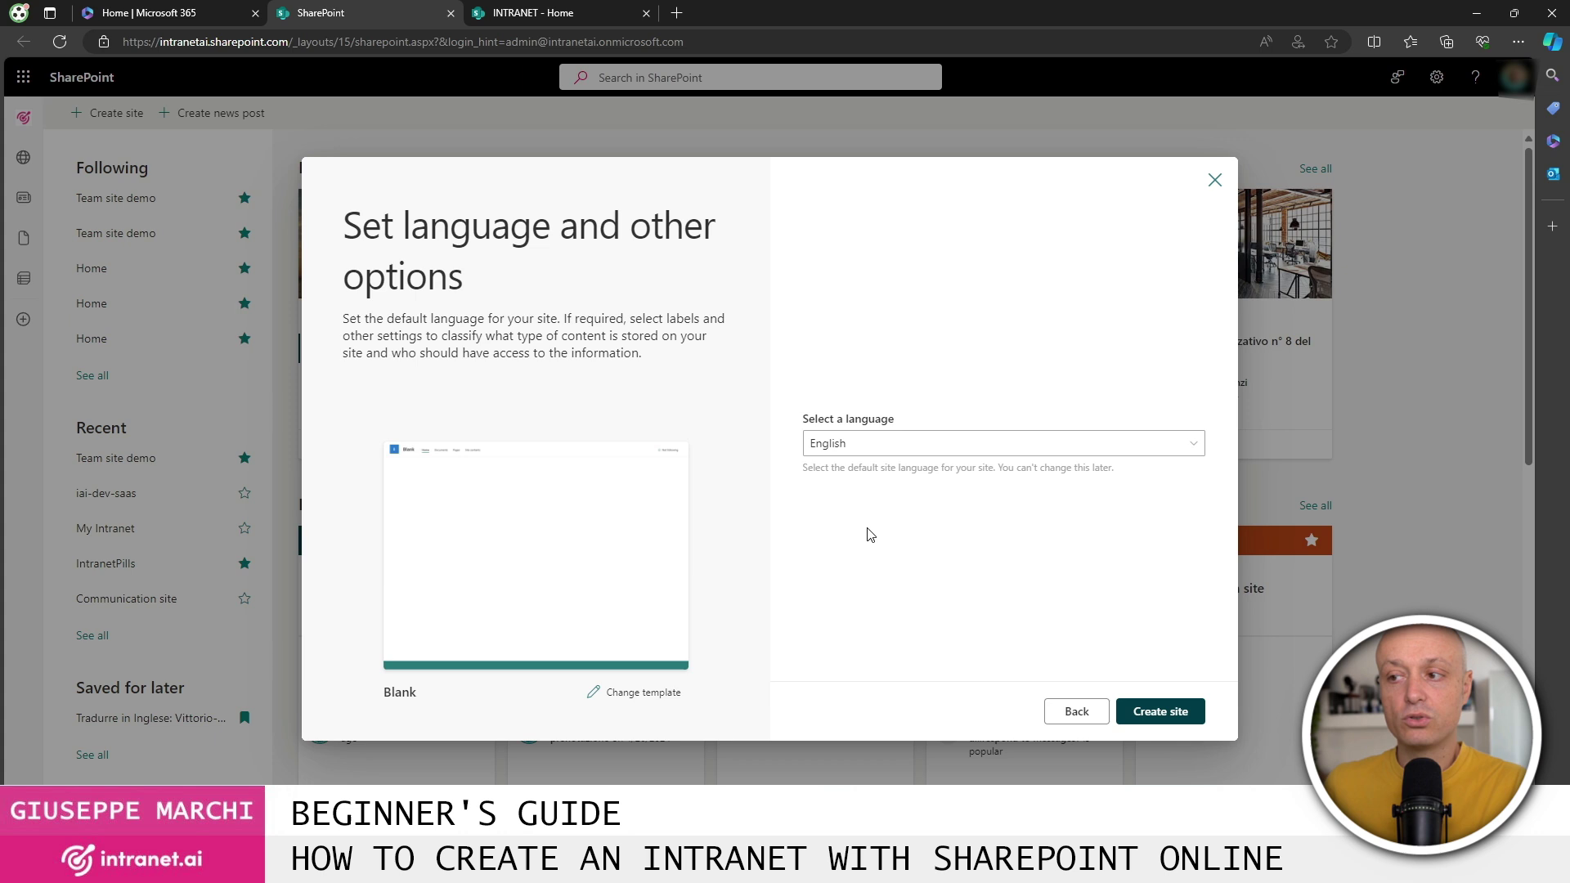
Keep English as the site language.
left_click(879, 443)
scroll(925, 555, "down", 3)
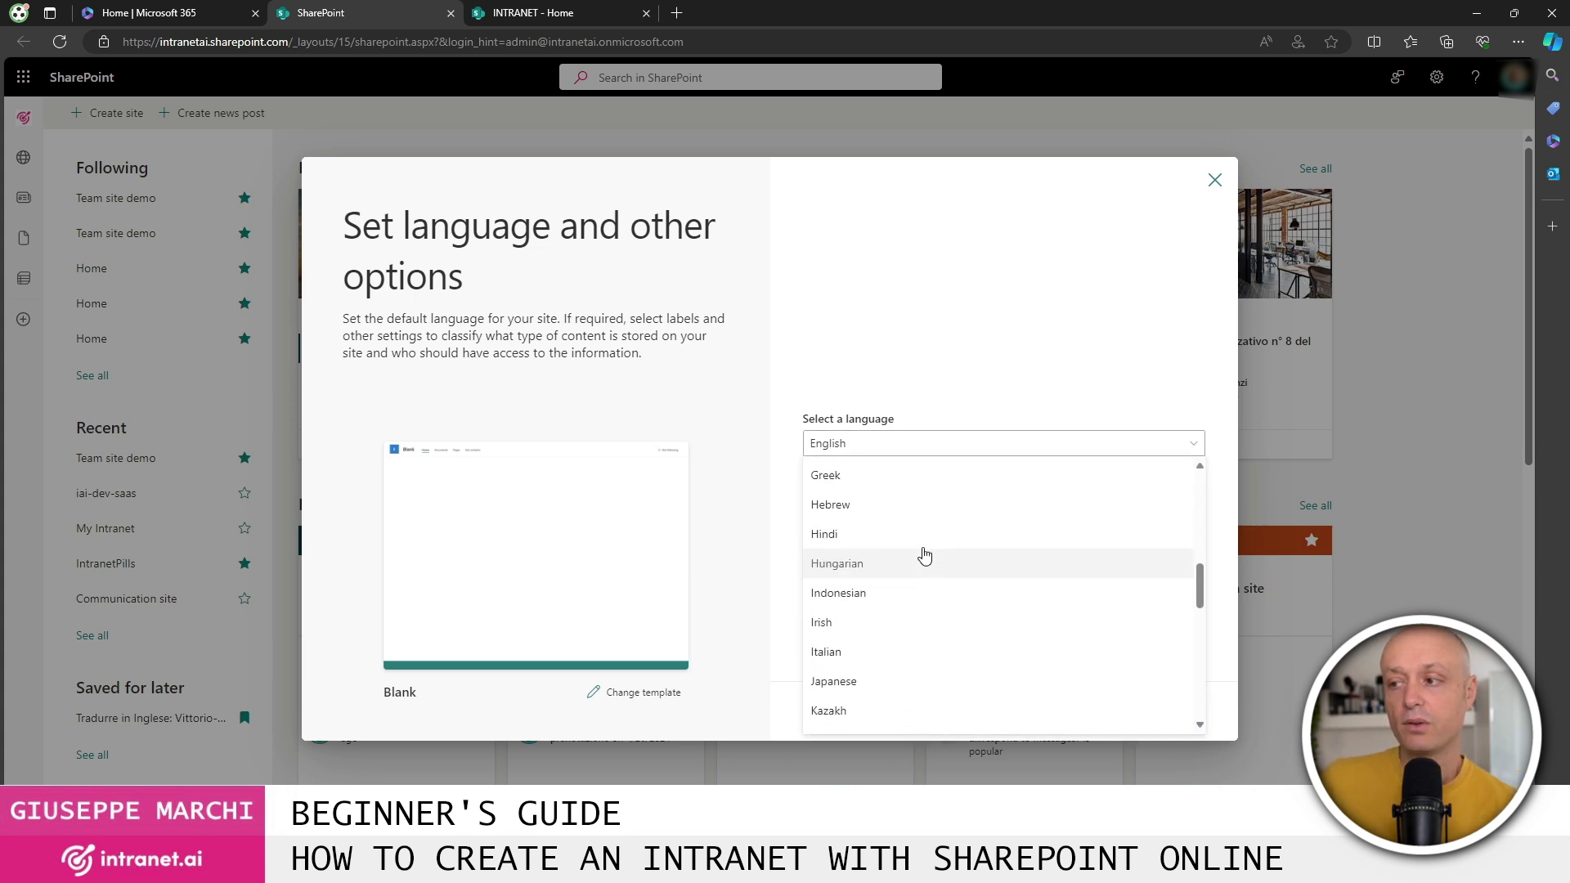
scroll(915, 550, "up", 2)
left_click(845, 499)
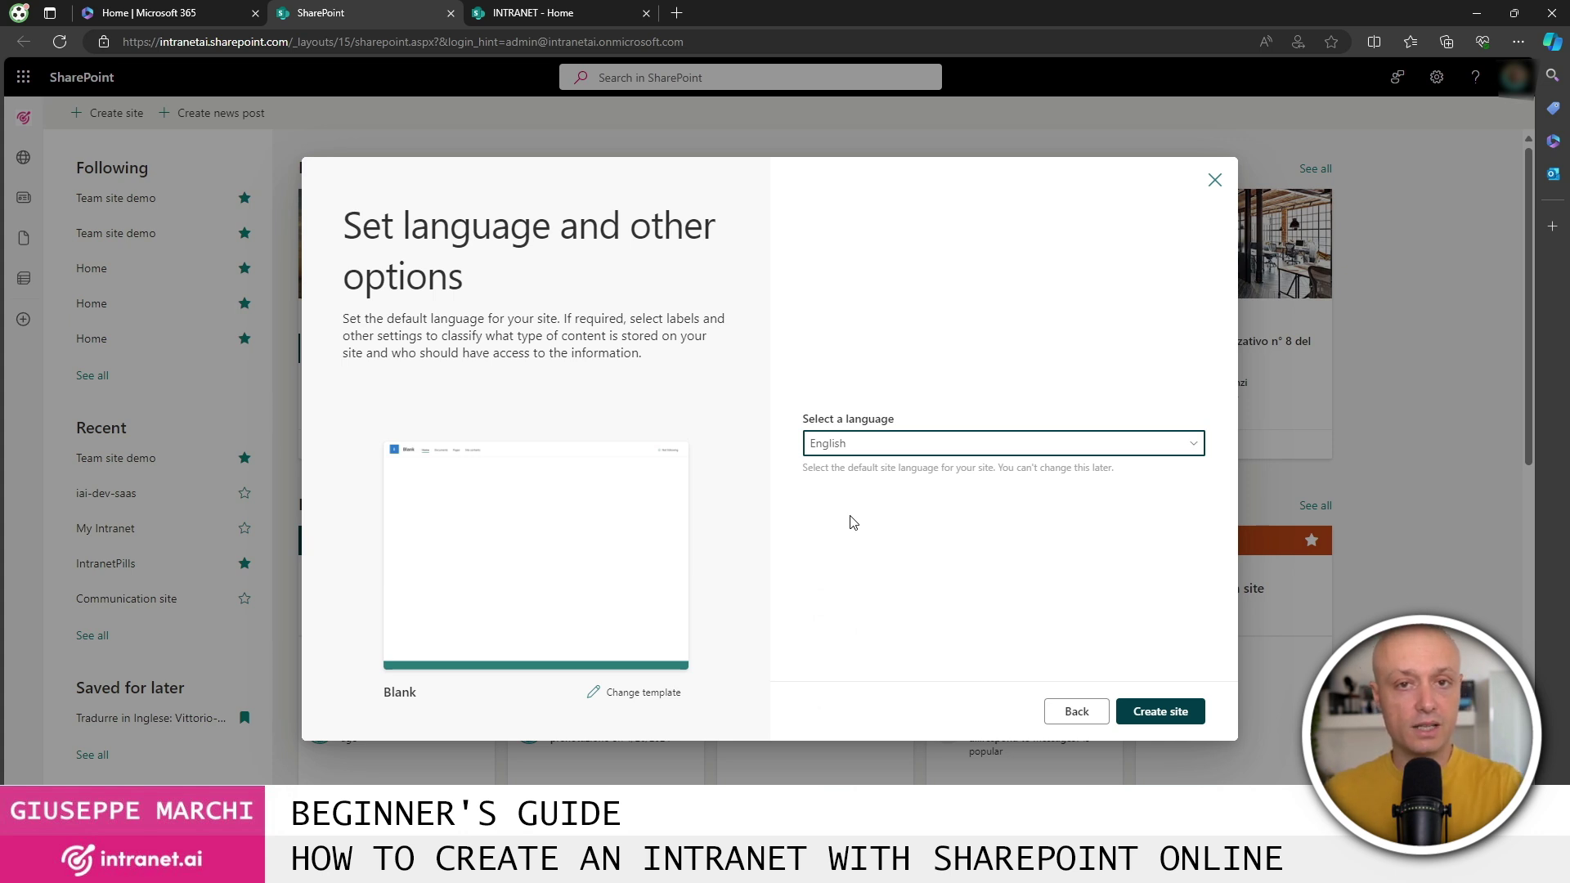
Create the My intranet site and bring up its Settings panel.
left_click(1173, 718)
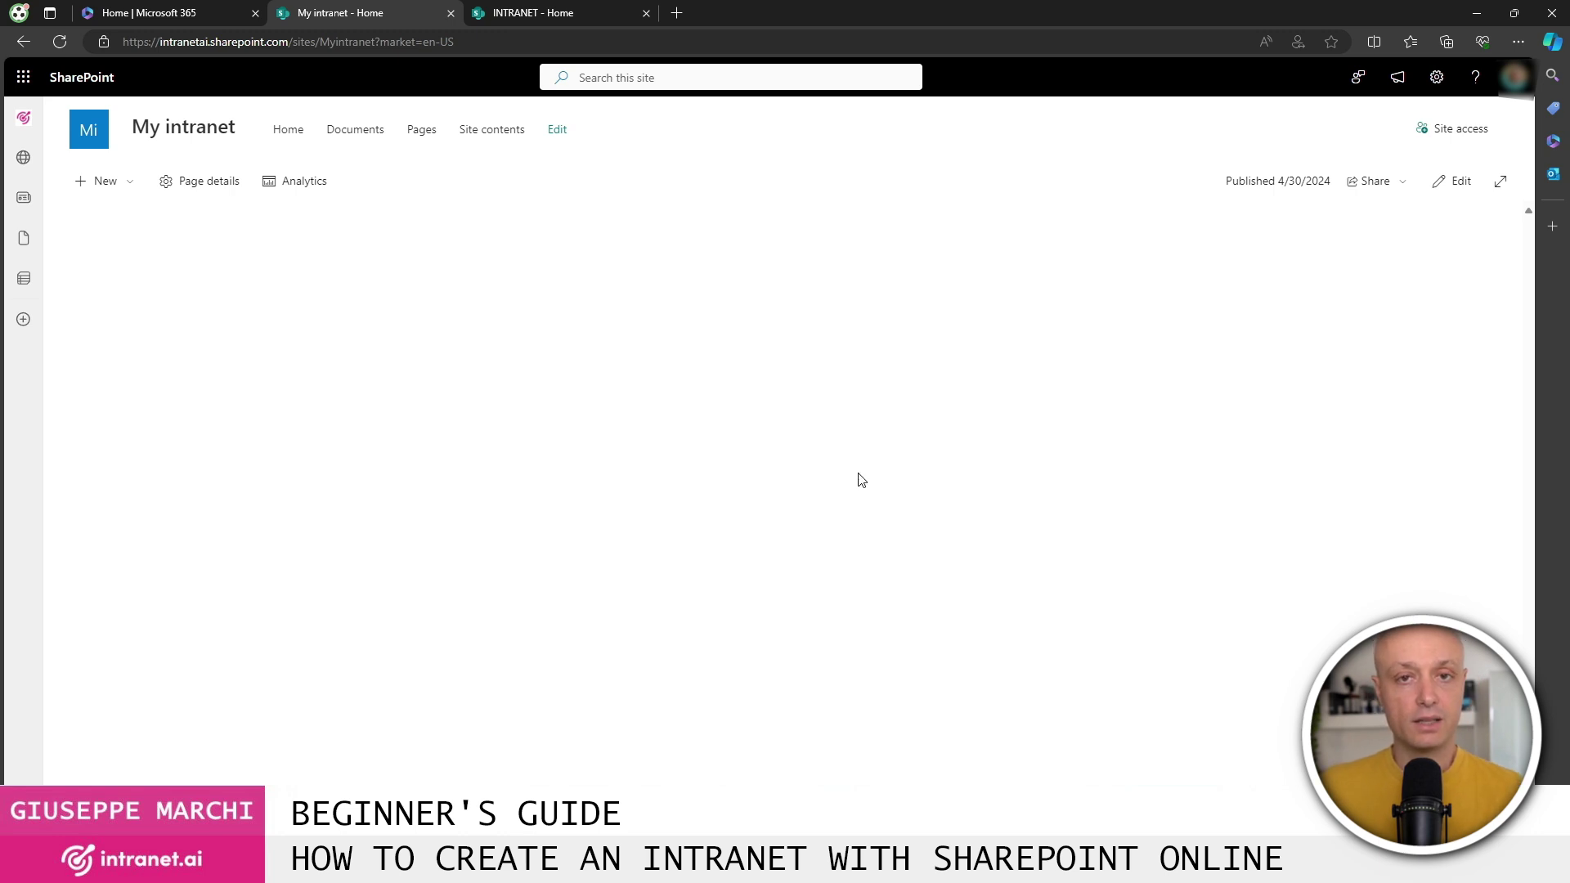
left_click(1436, 77)
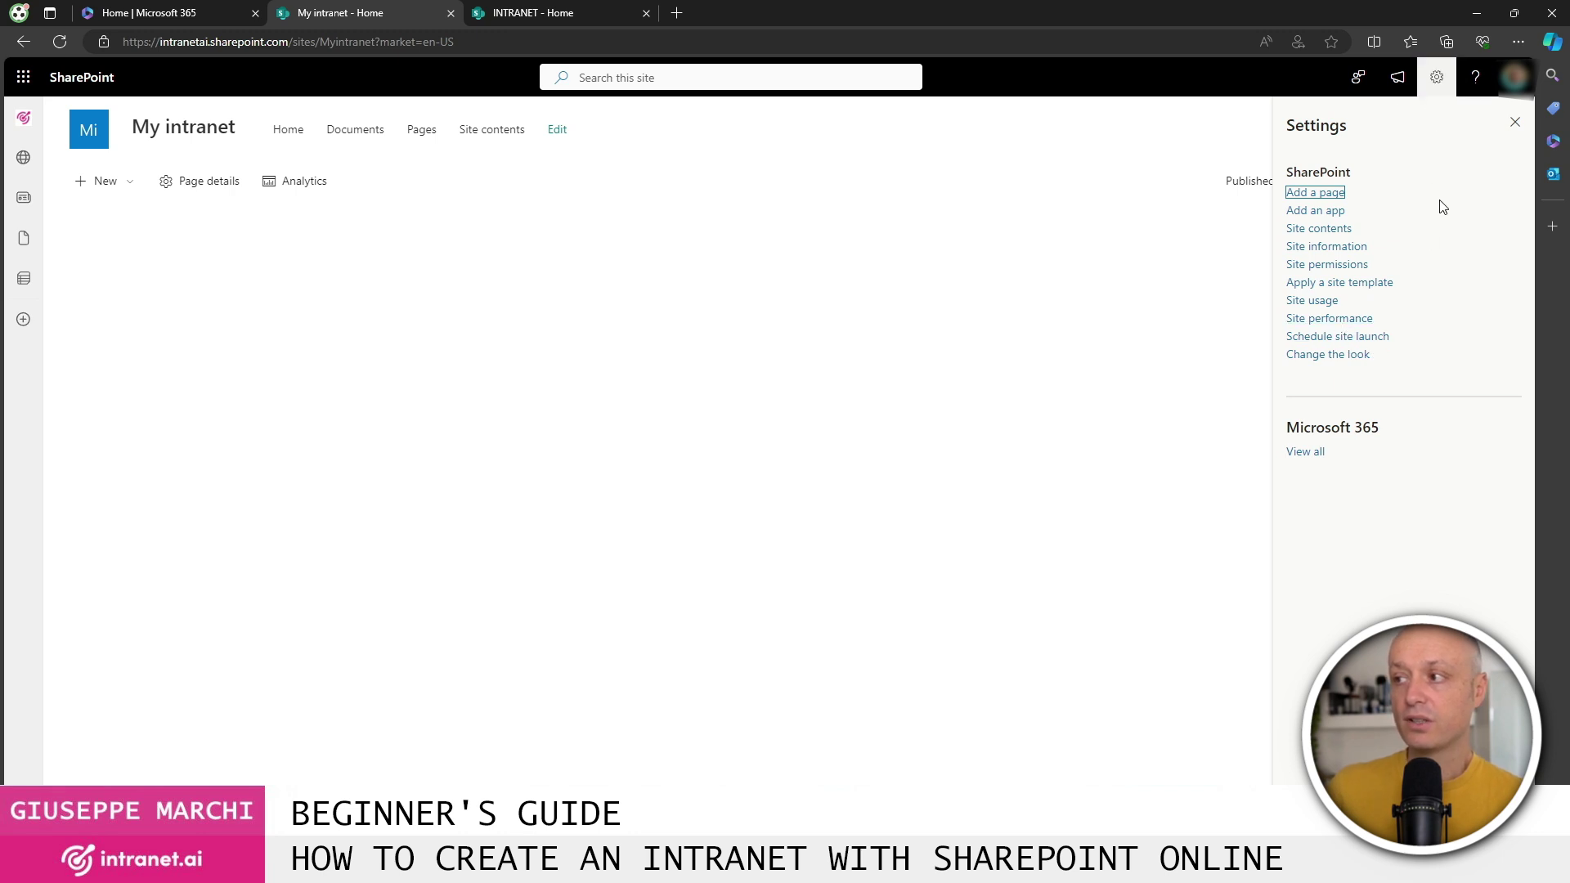
Preview the Teal, Blue, Orange, Red, Purple and Green site themes, ending on Purple.
left_click(1328, 358)
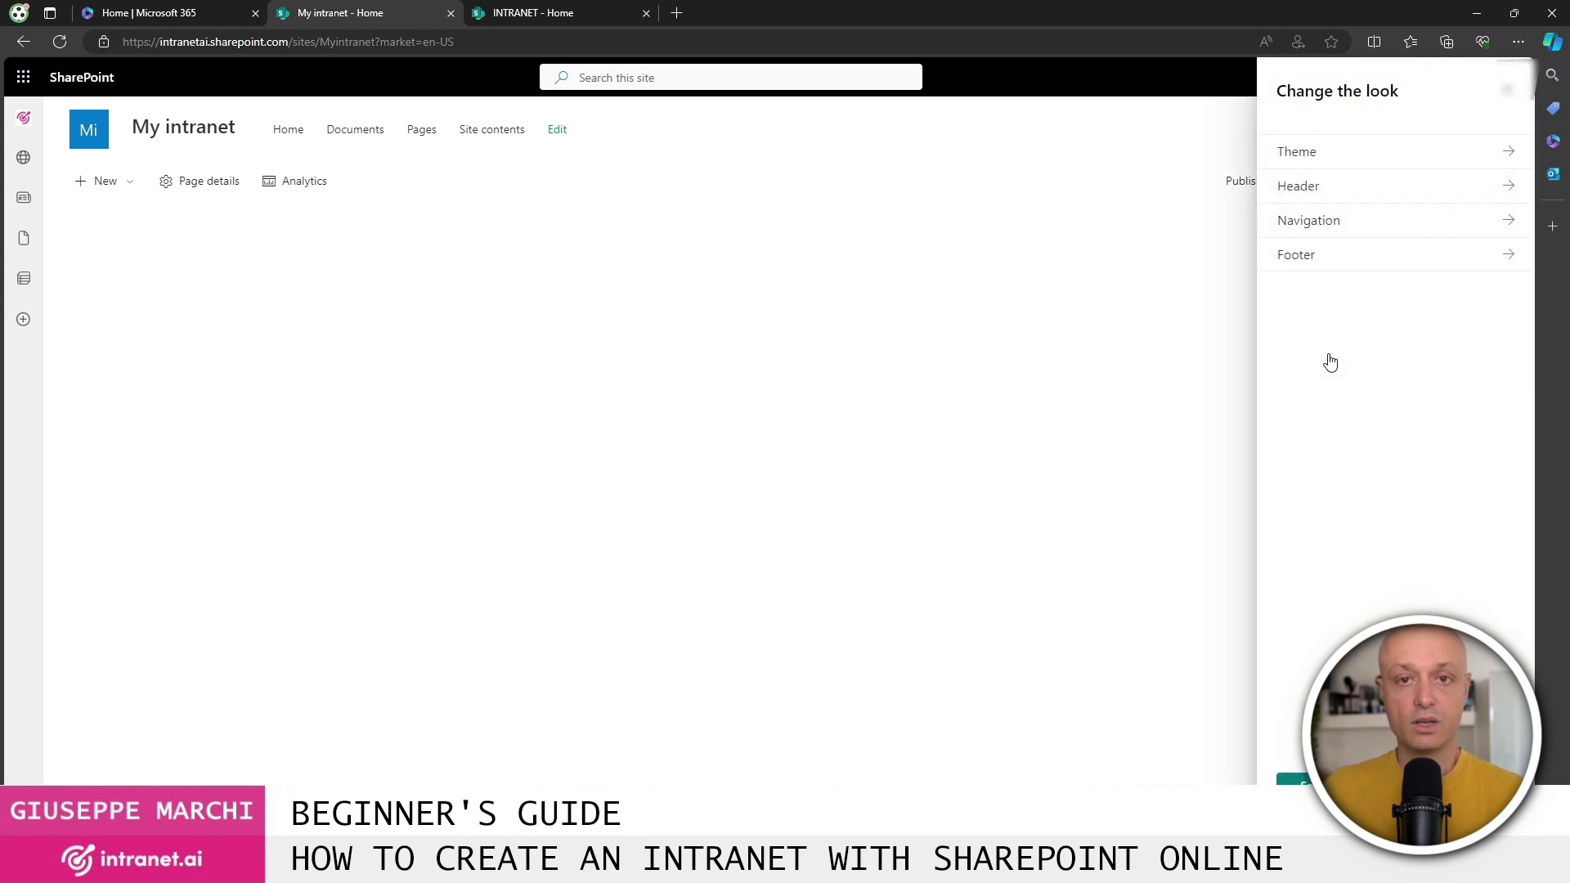
left_click(1342, 157)
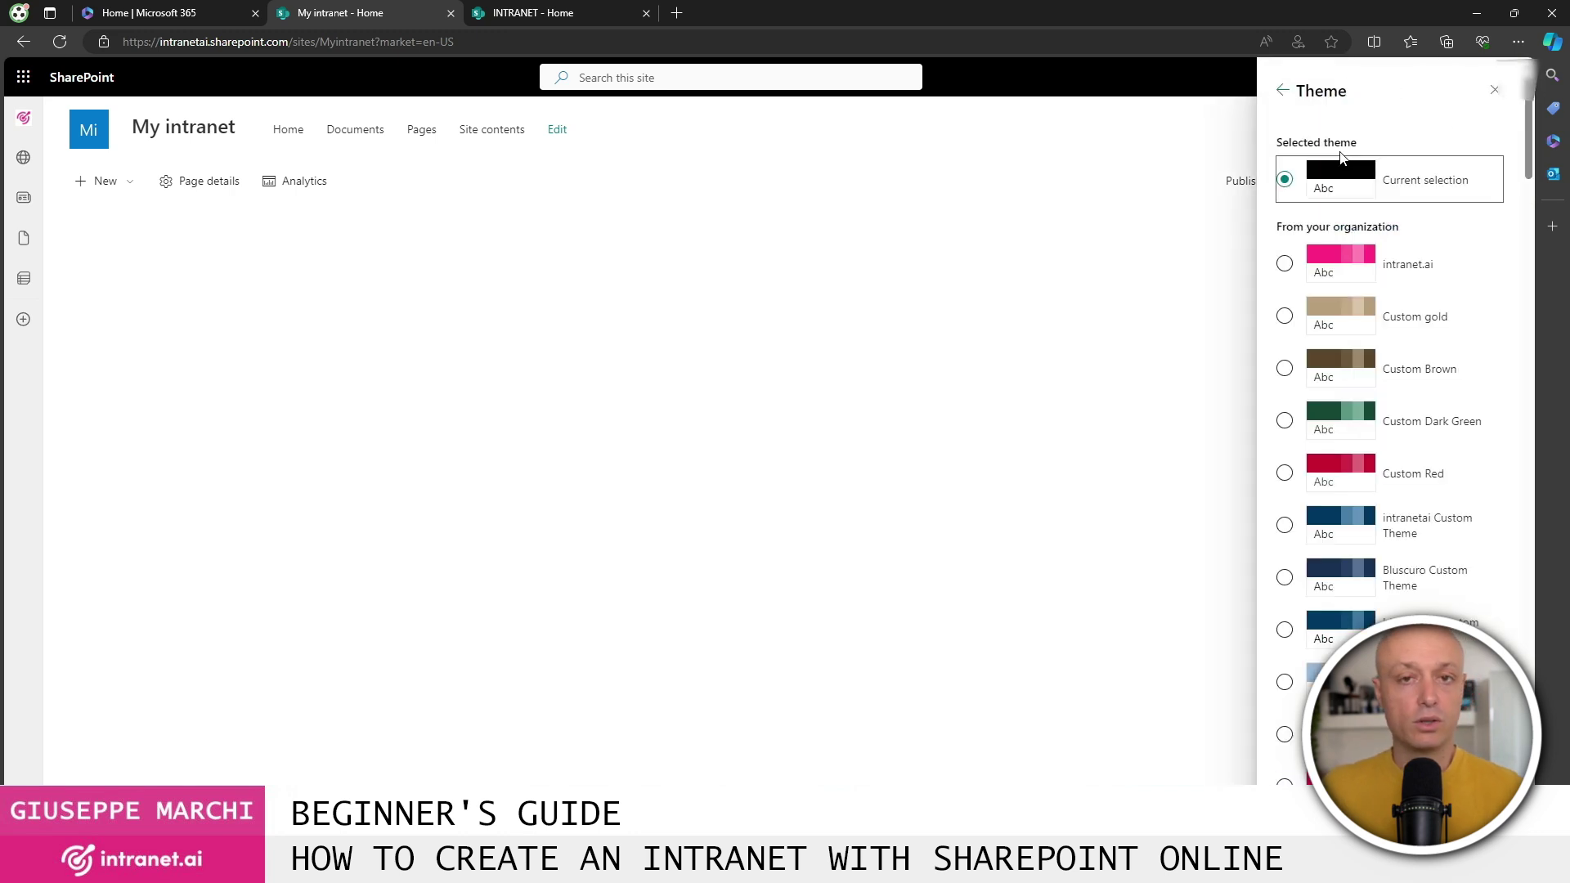
scroll(1357, 327, "down", 10)
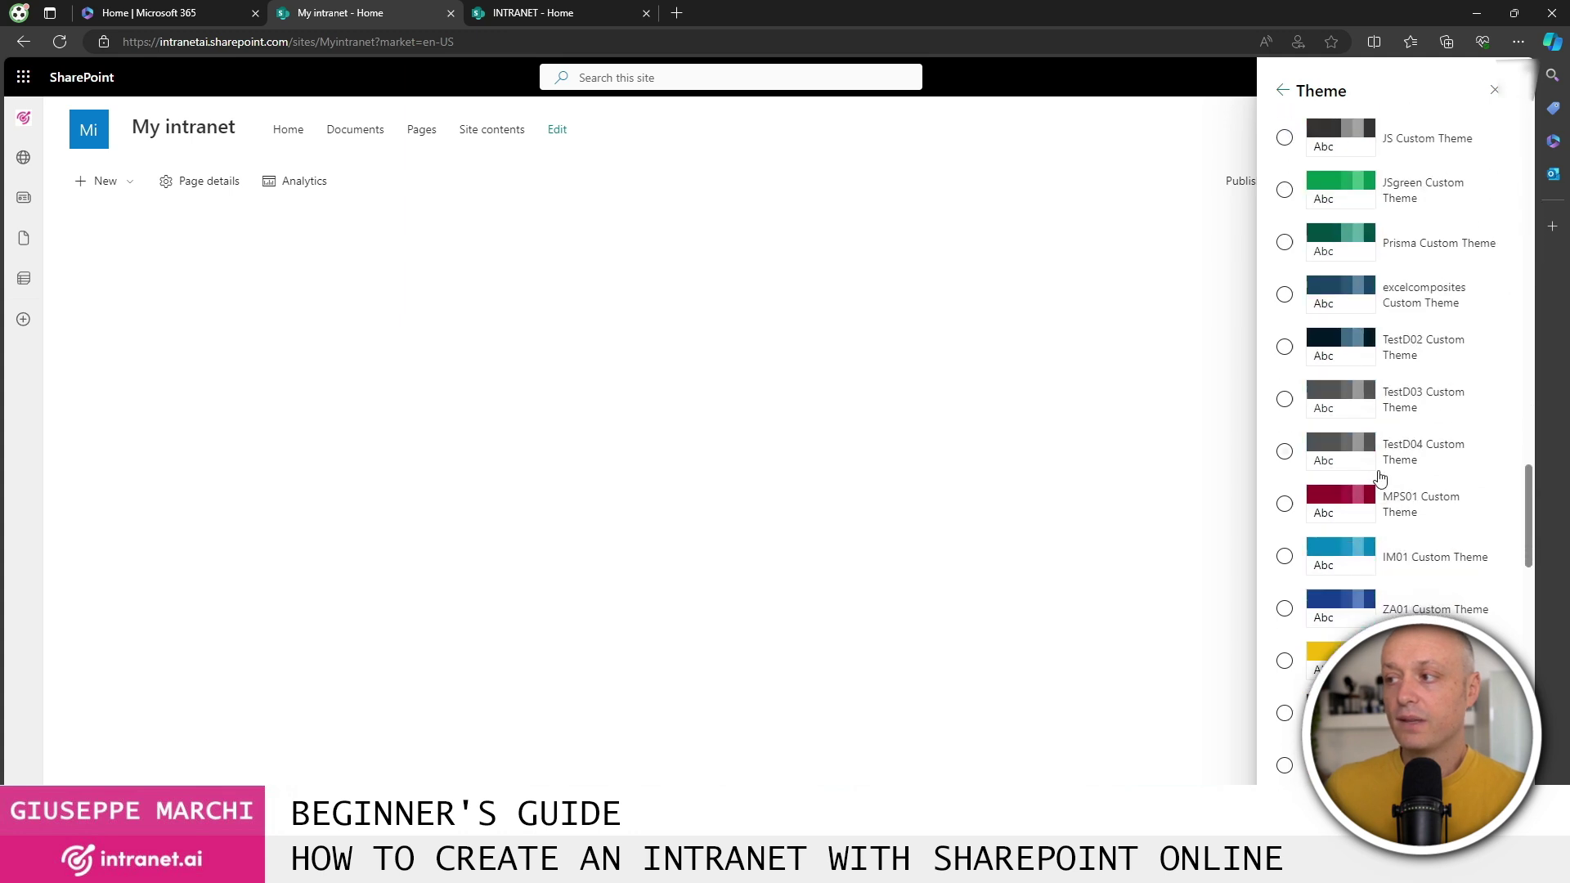
scroll(1371, 468, "down", 3)
left_click(1285, 349)
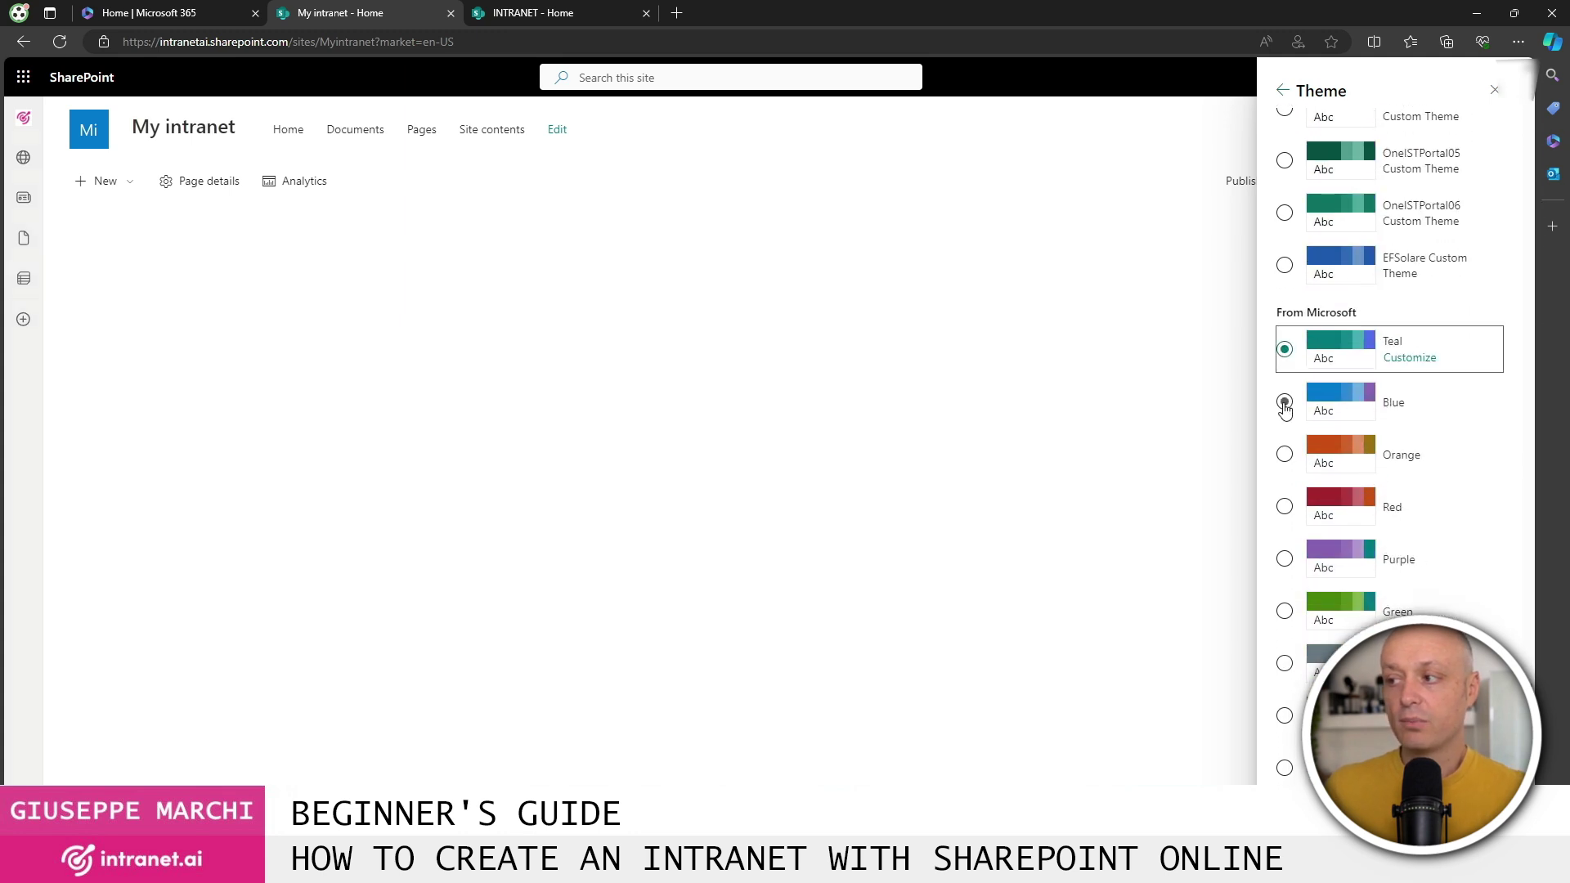
left_click(1287, 403)
left_click(1285, 454)
left_click(1284, 506)
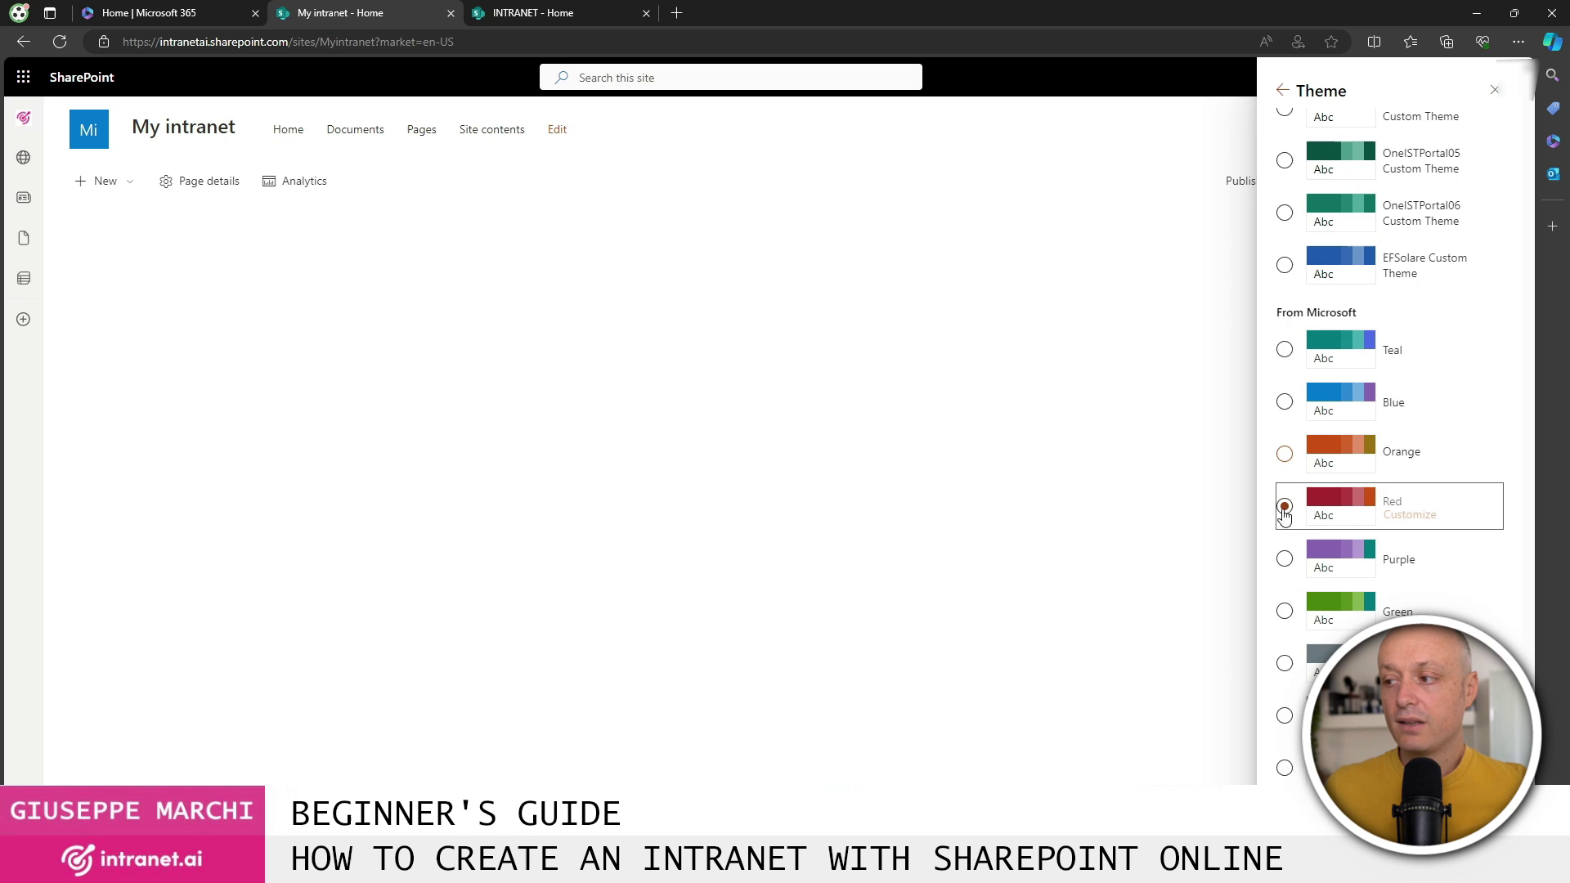
left_click(1284, 559)
left_click(1284, 610)
left_click(1280, 559)
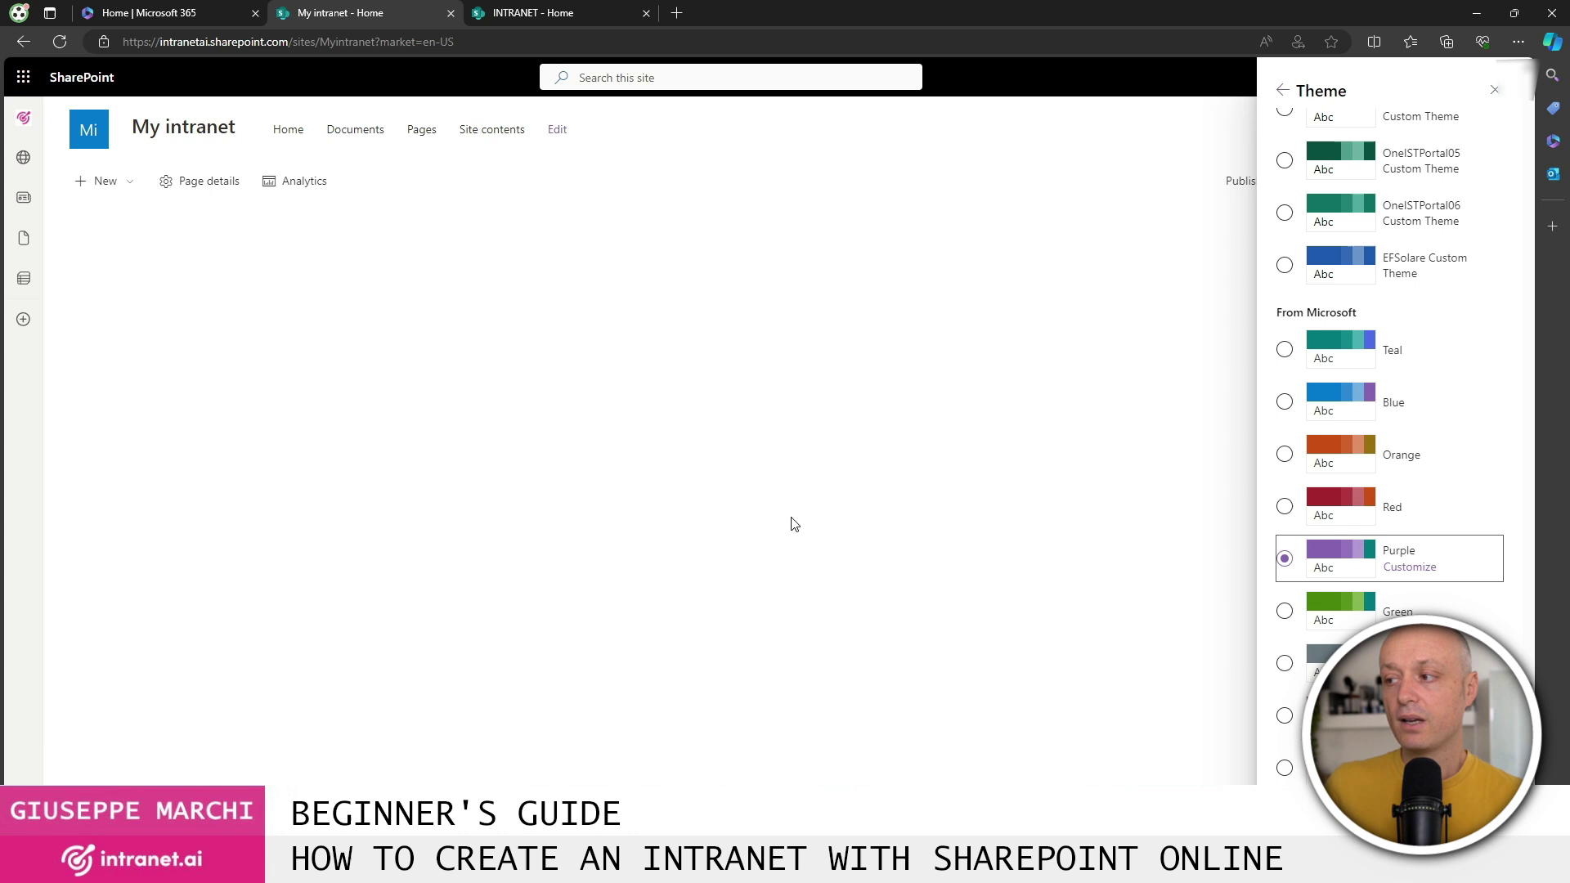
Try the dark yellow-accent theme, then apply the Cerulean theme.
scroll(1308, 491, "down", 2)
scroll(1357, 458, "up", 2)
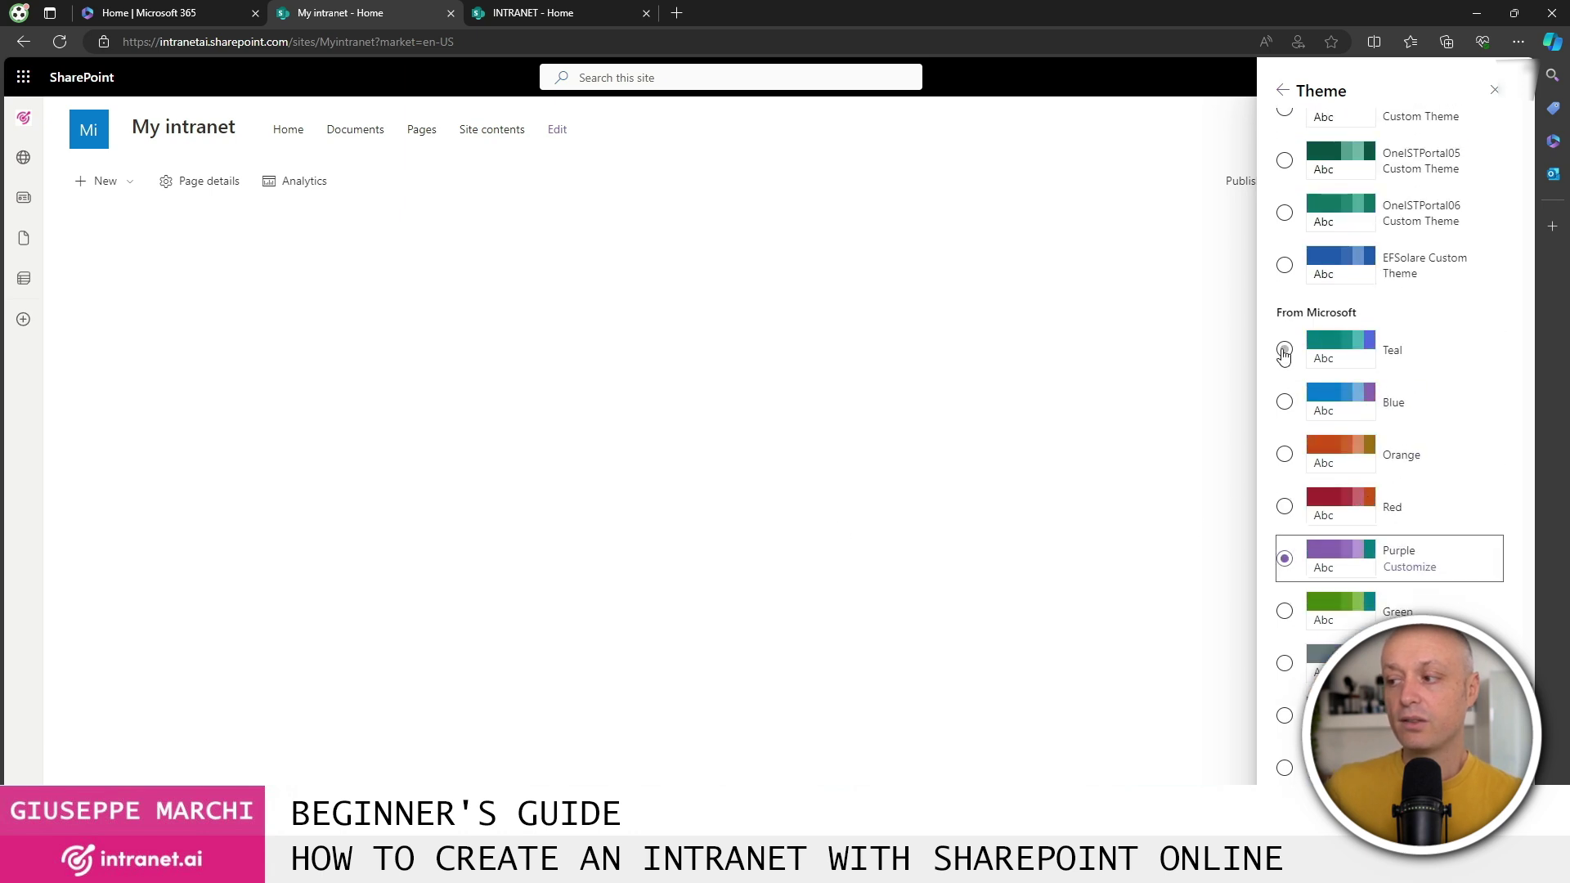
scroll(1346, 345, "down", 3)
left_click(1285, 690)
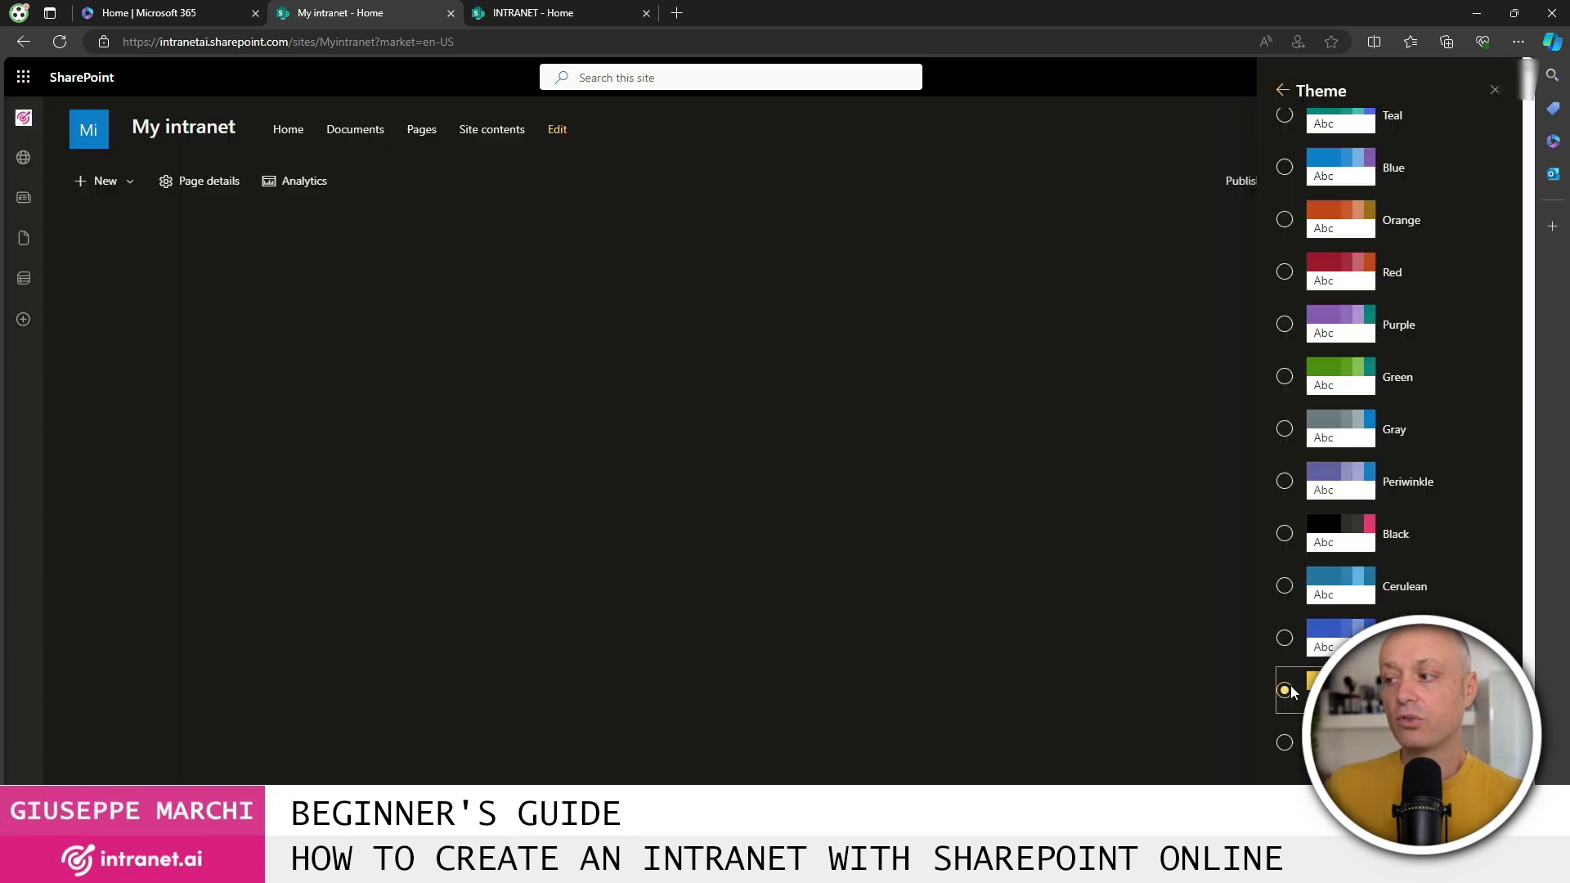
left_click(1285, 586)
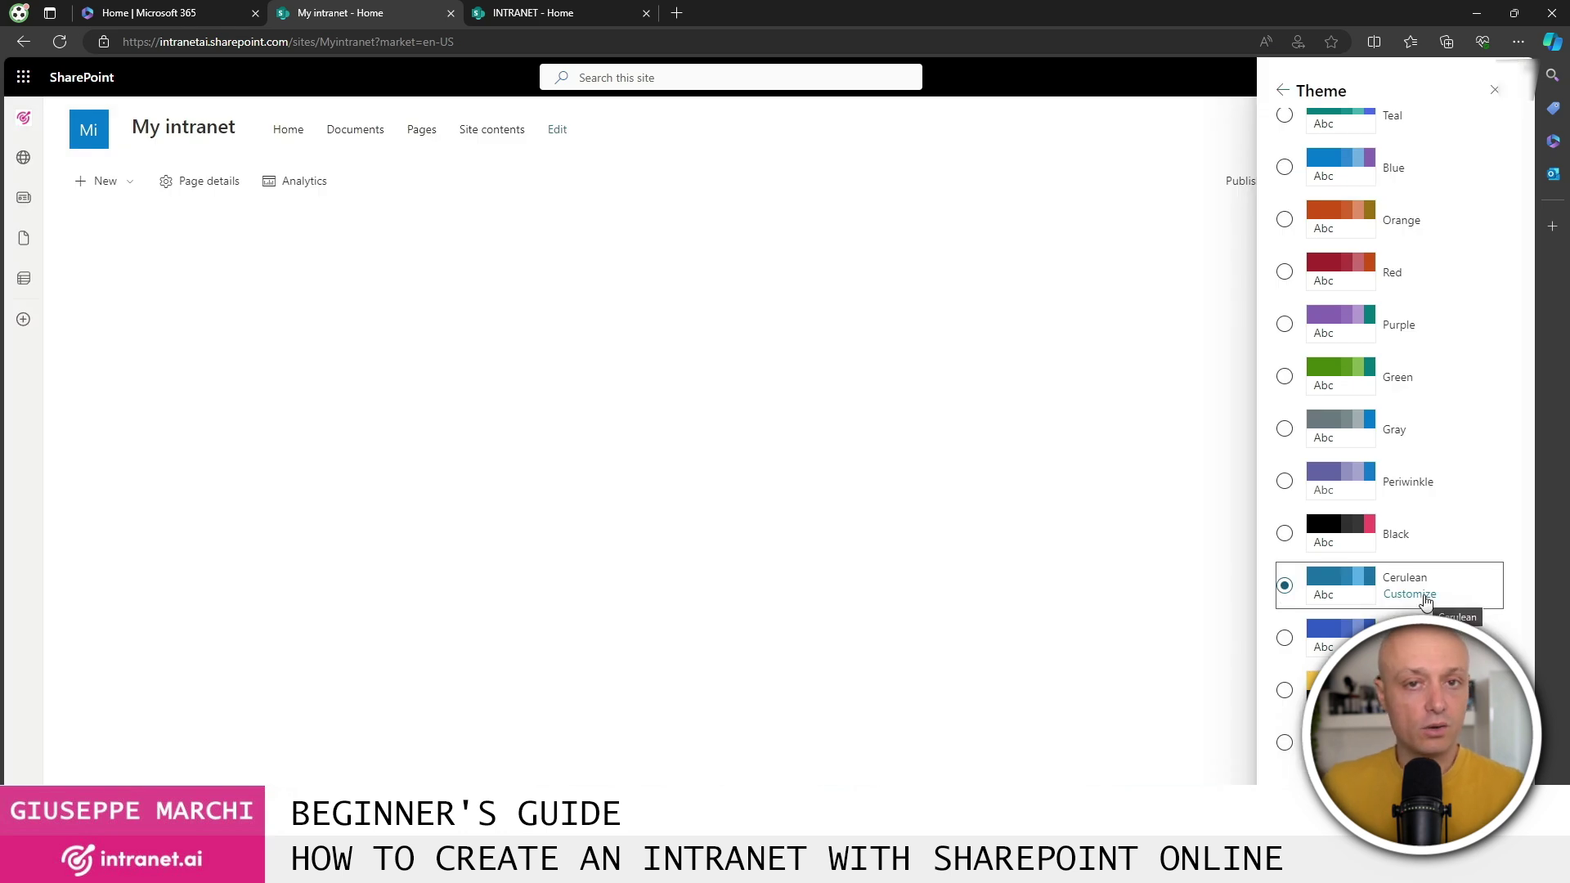
Try the petrolio1, TESTPRM3 and ProvaR custom themes, leaving pink TemaOF Custom Theme applied.
scroll(1387, 501, "up", 10)
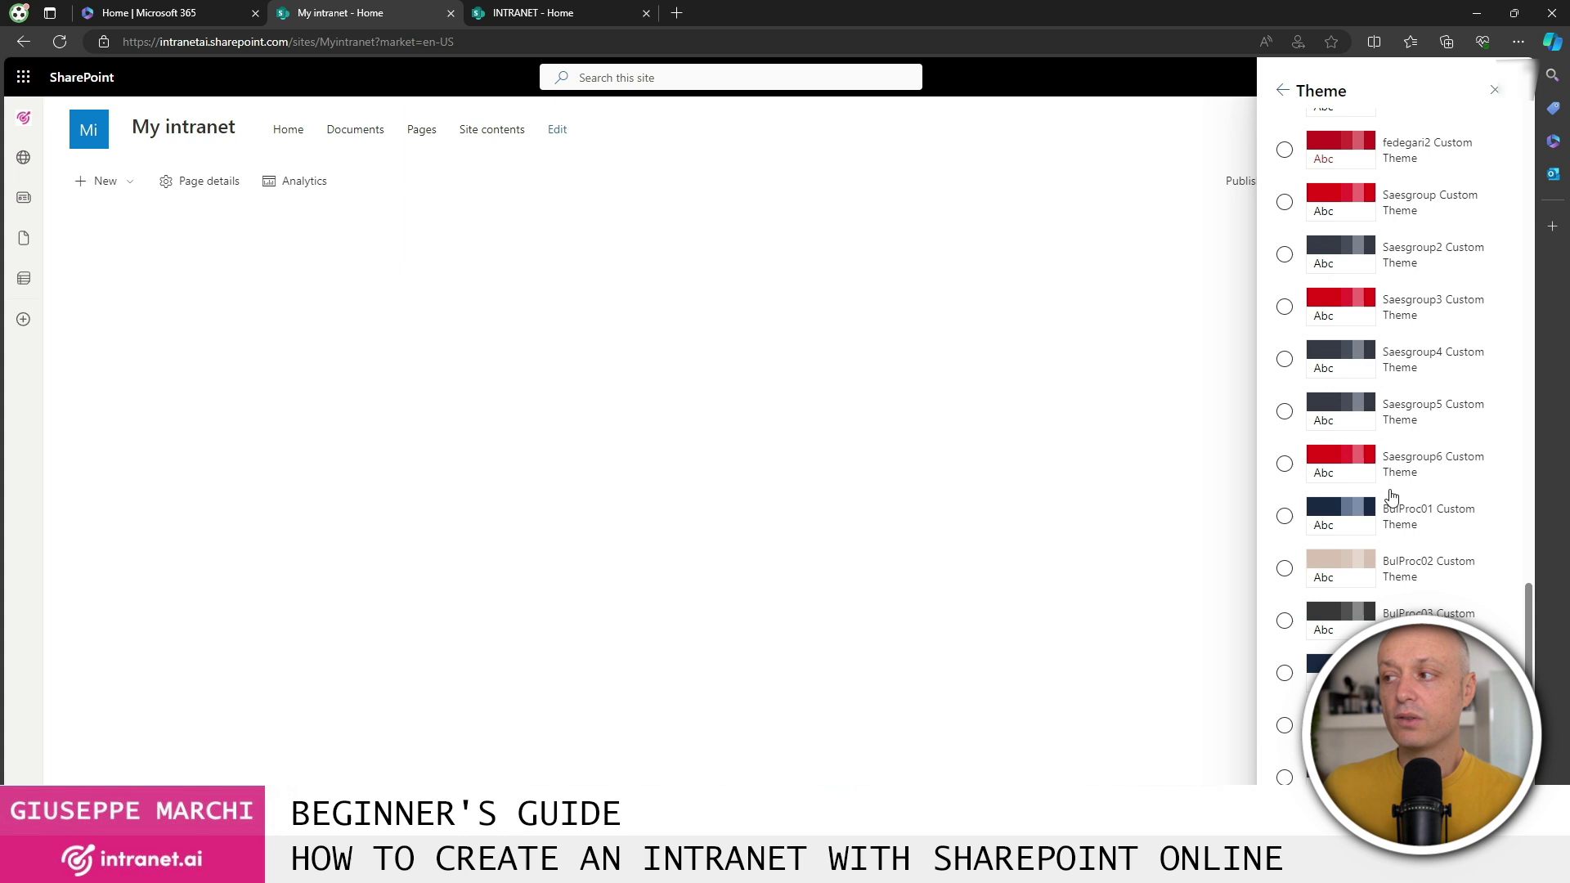
scroll(1387, 496, "up", 10)
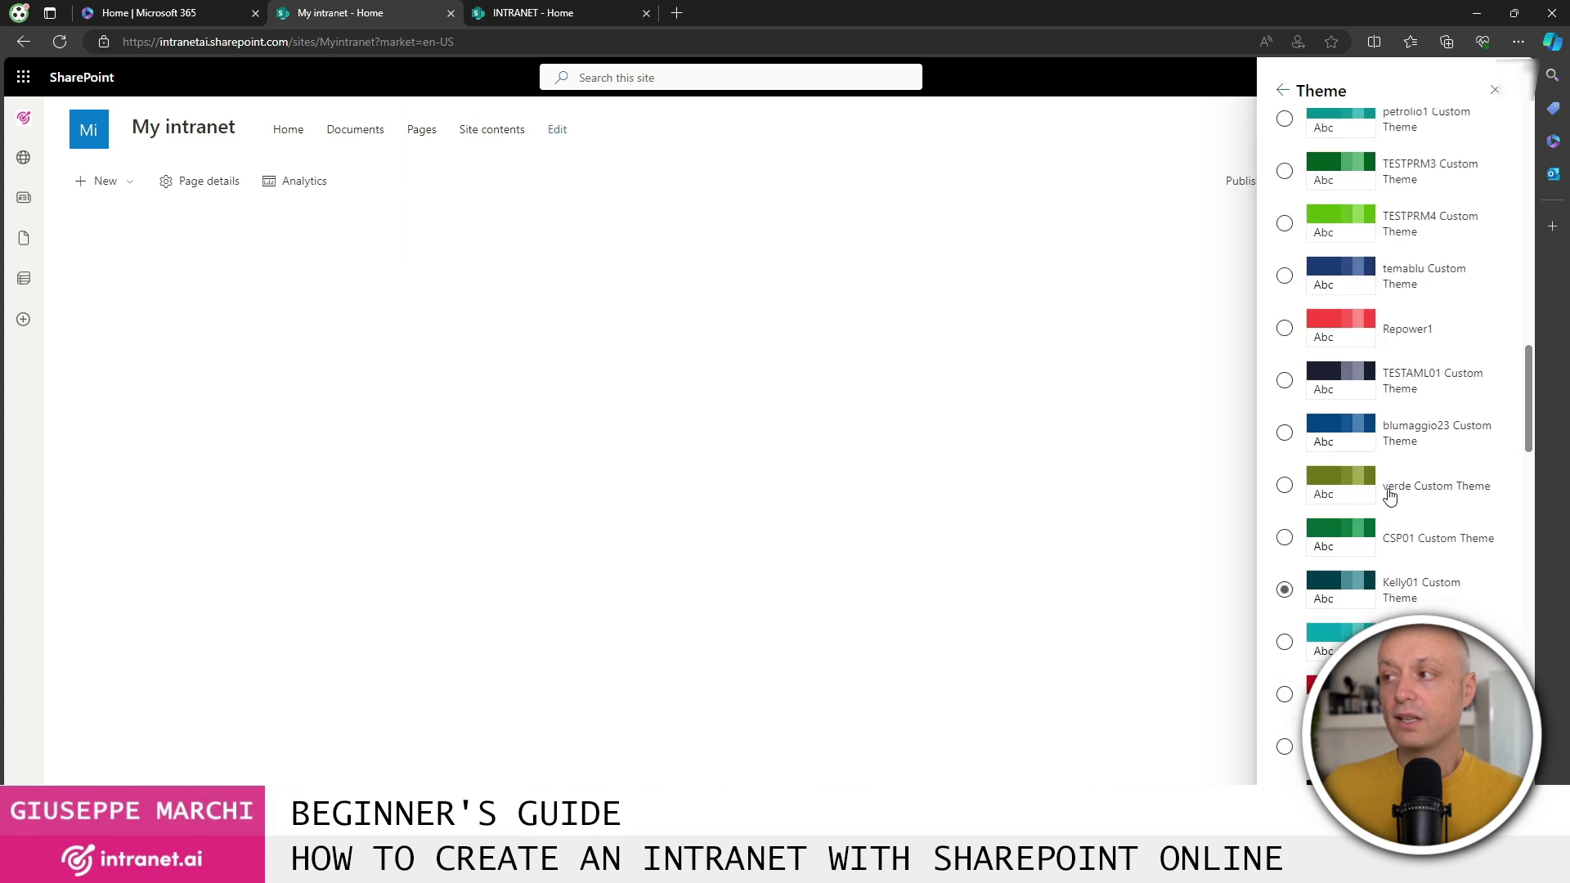
left_click(1397, 374)
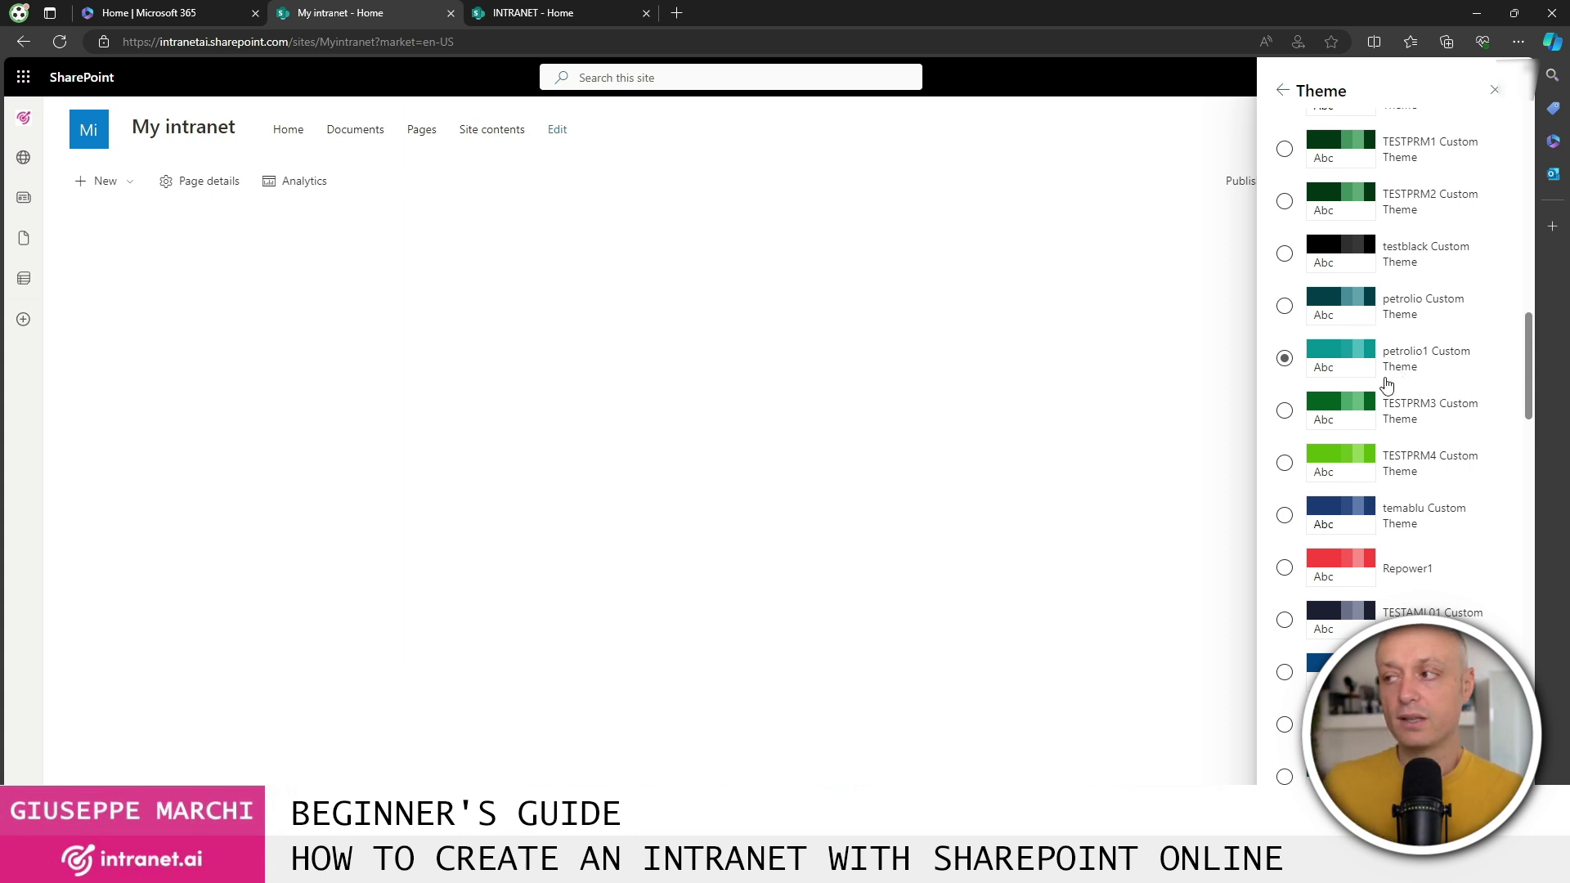
left_click(1397, 396)
scroll(1398, 395, "up", 9)
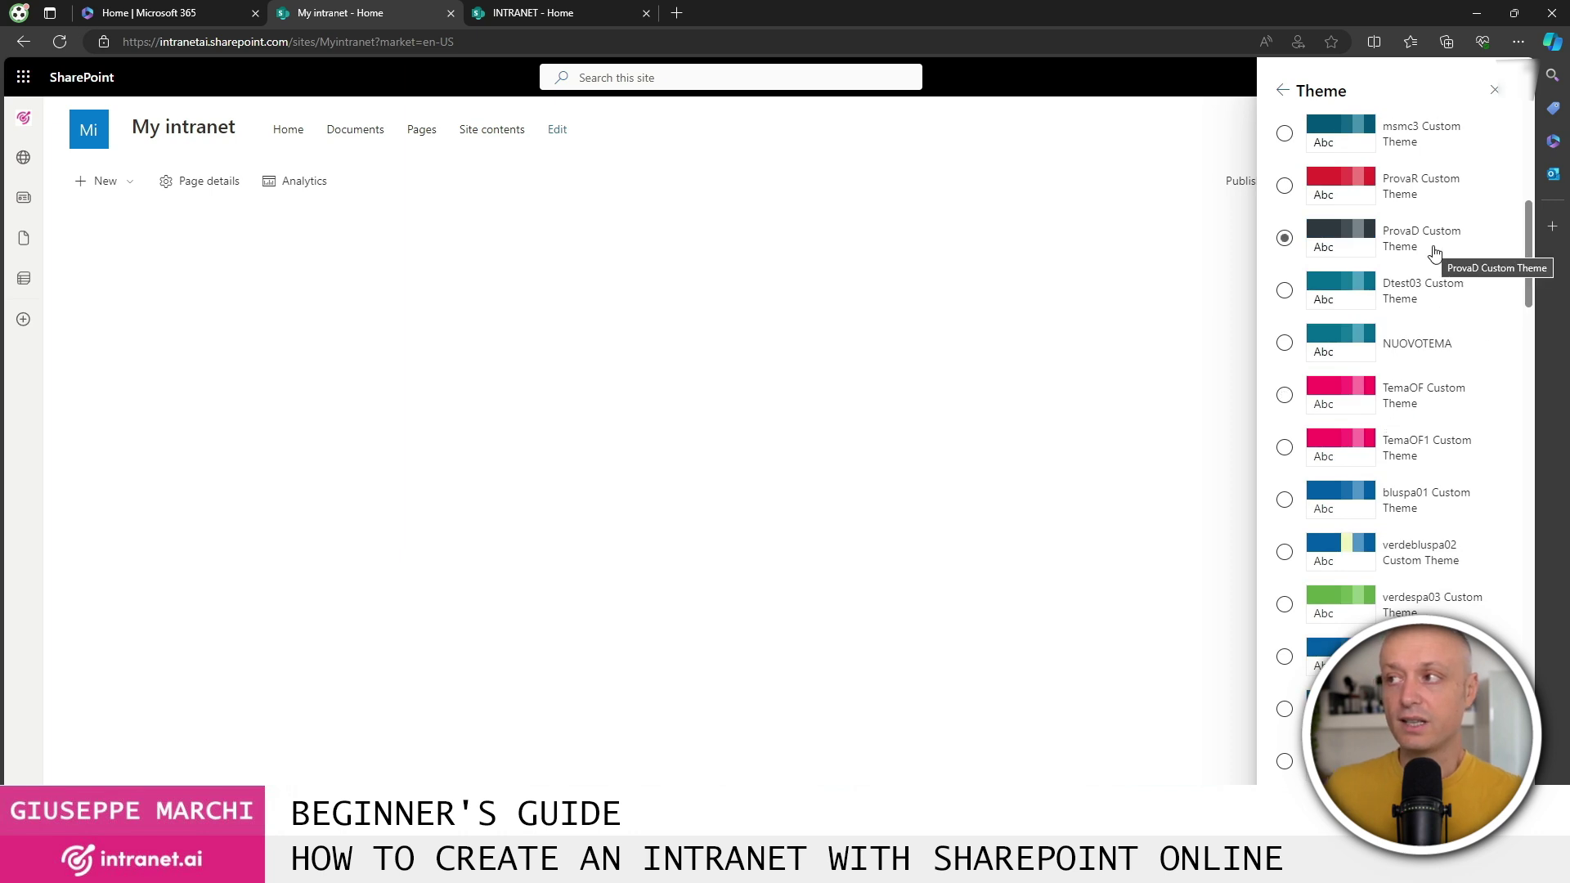
left_click(1284, 186)
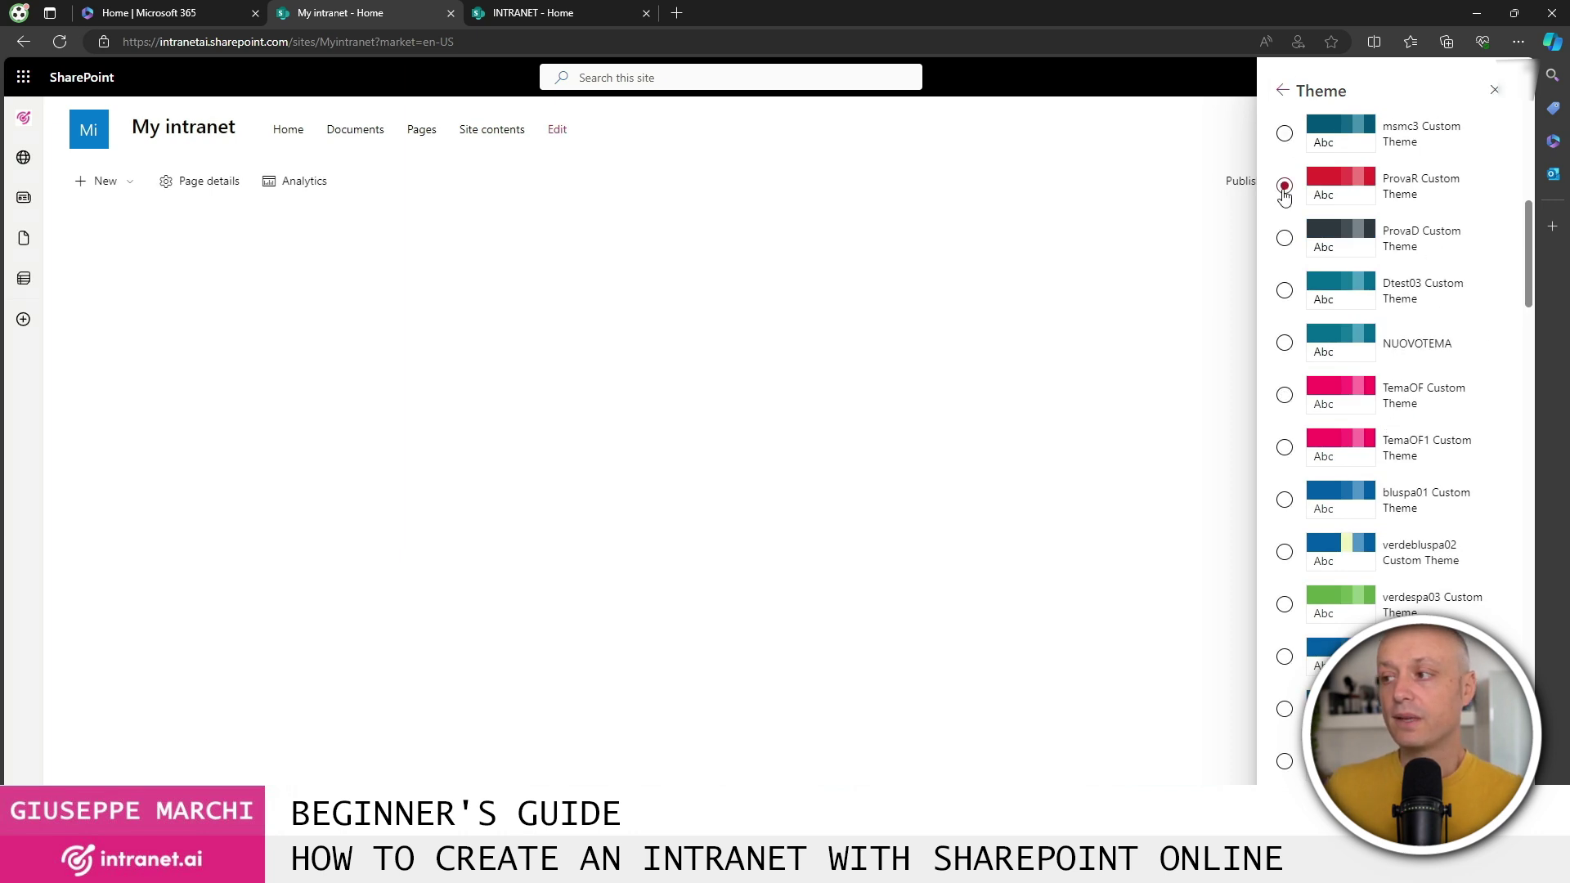
left_click(1285, 395)
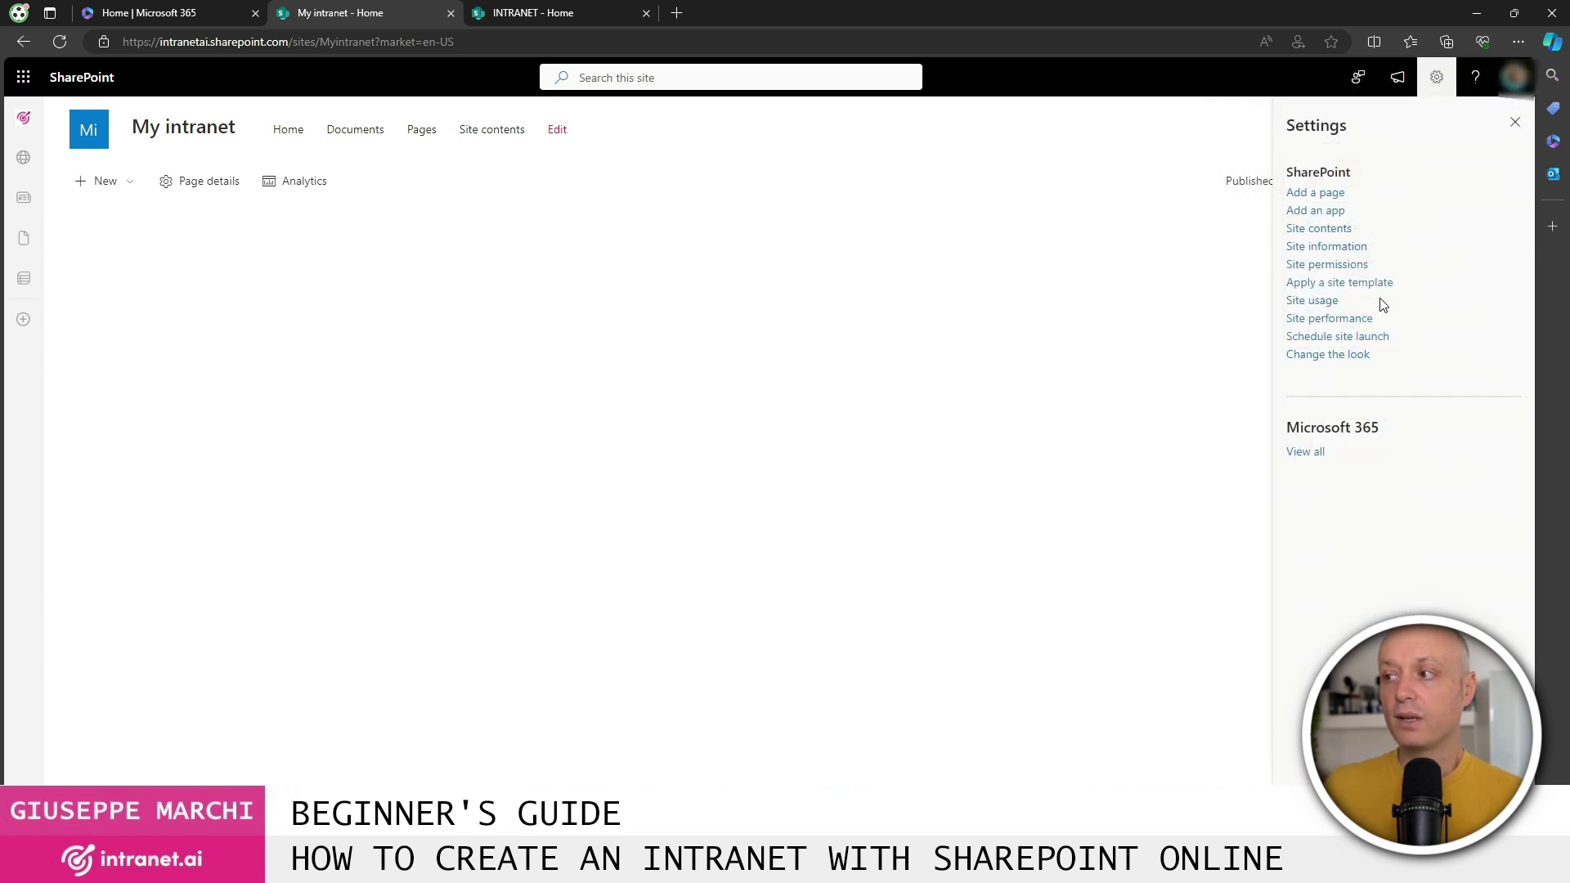
Preview the Minimal, Compact, Standard and Extended header layouts.
left_click(1324, 362)
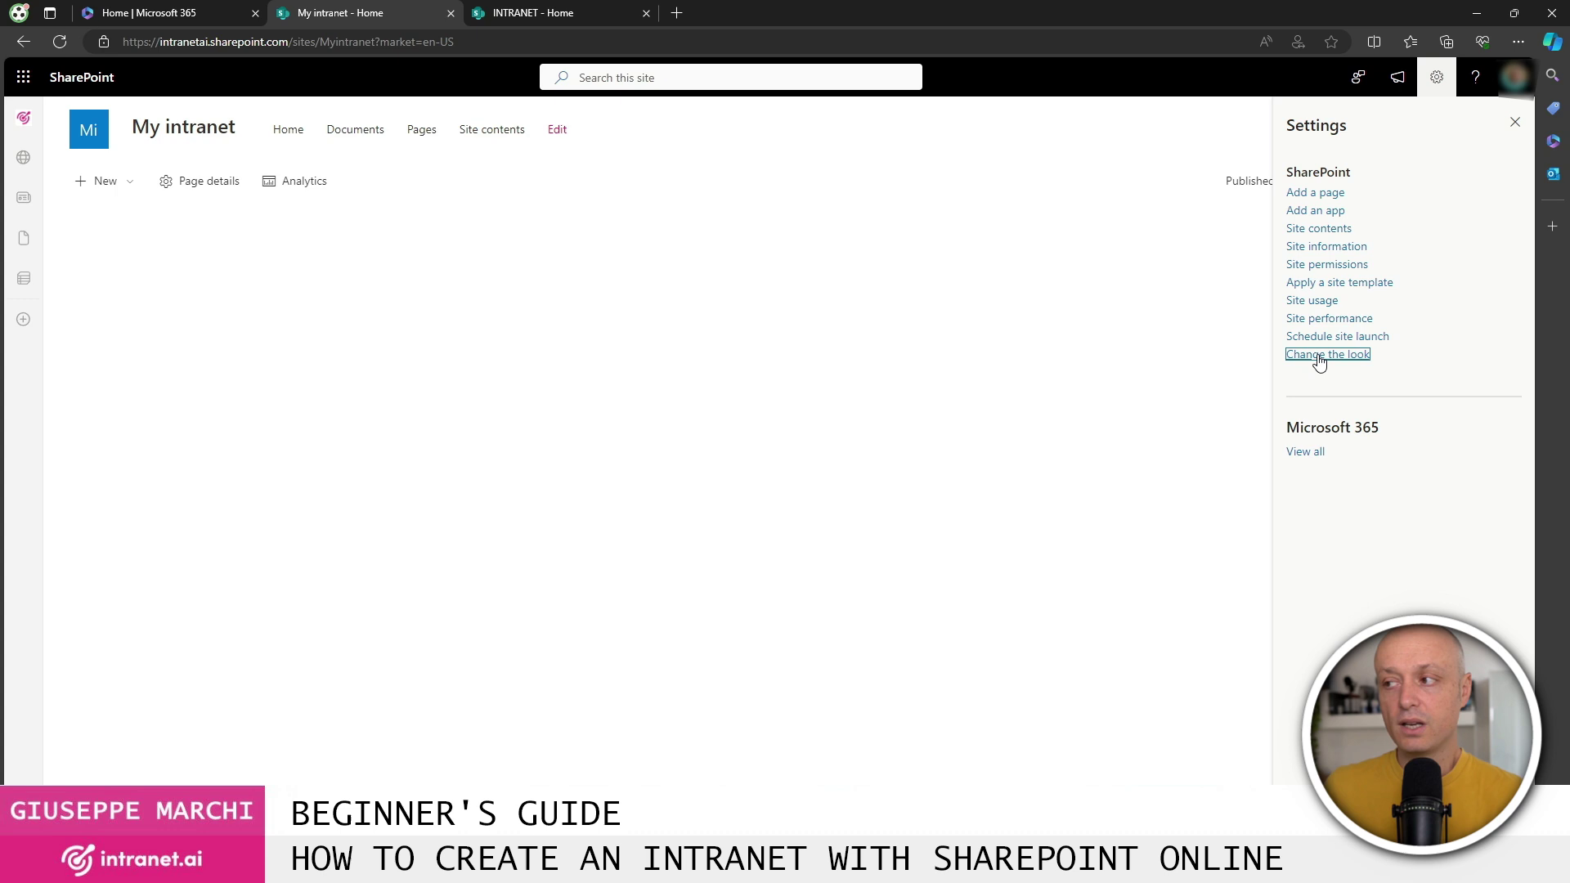
left_click(1335, 184)
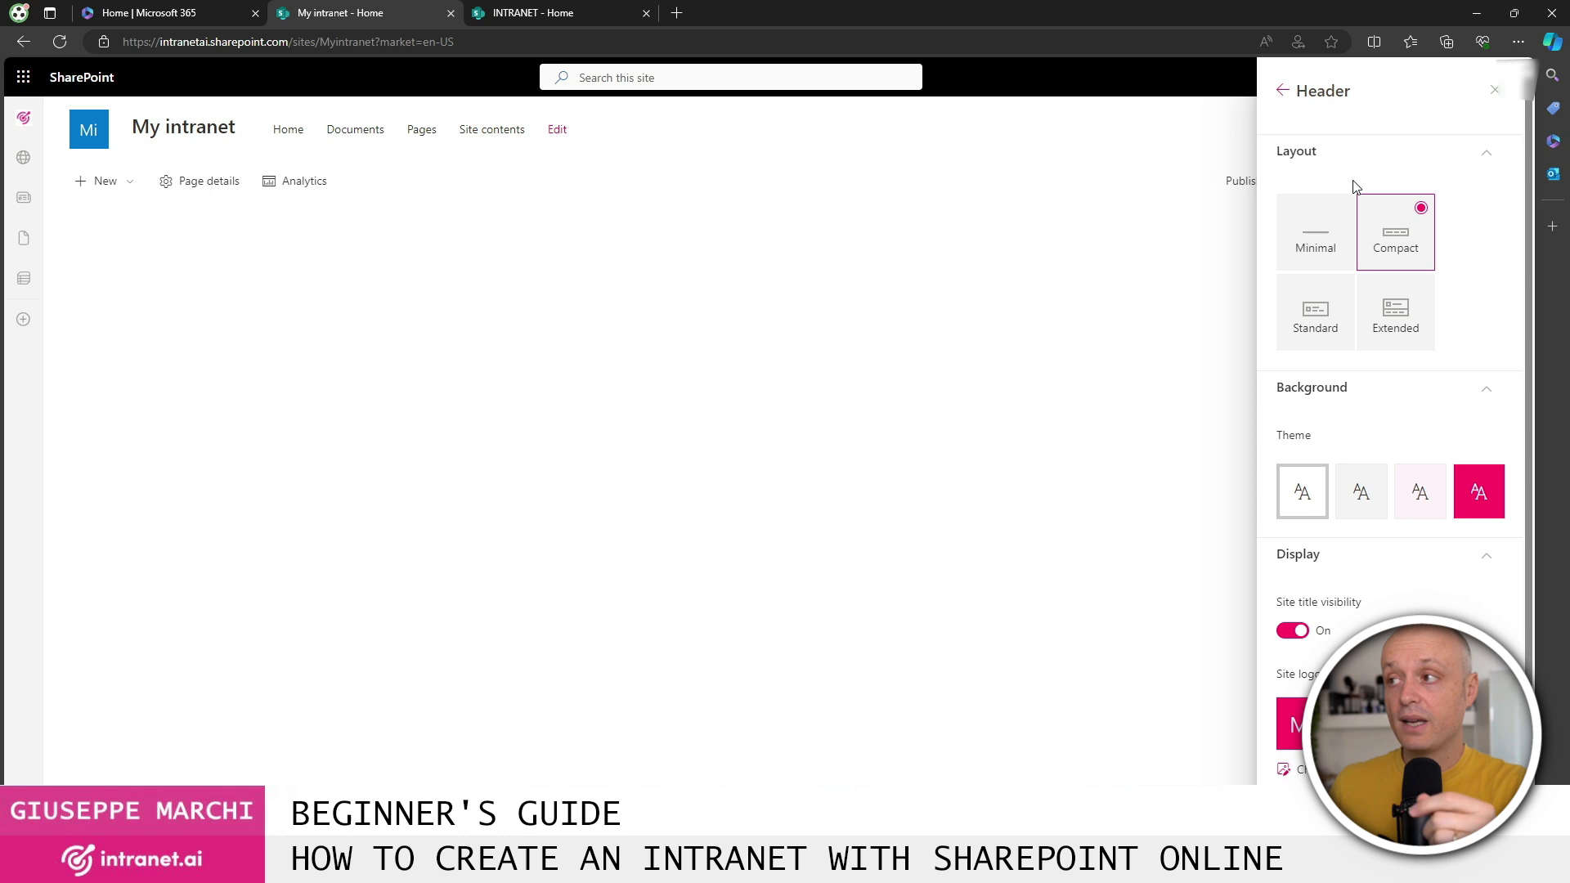
left_click(1318, 229)
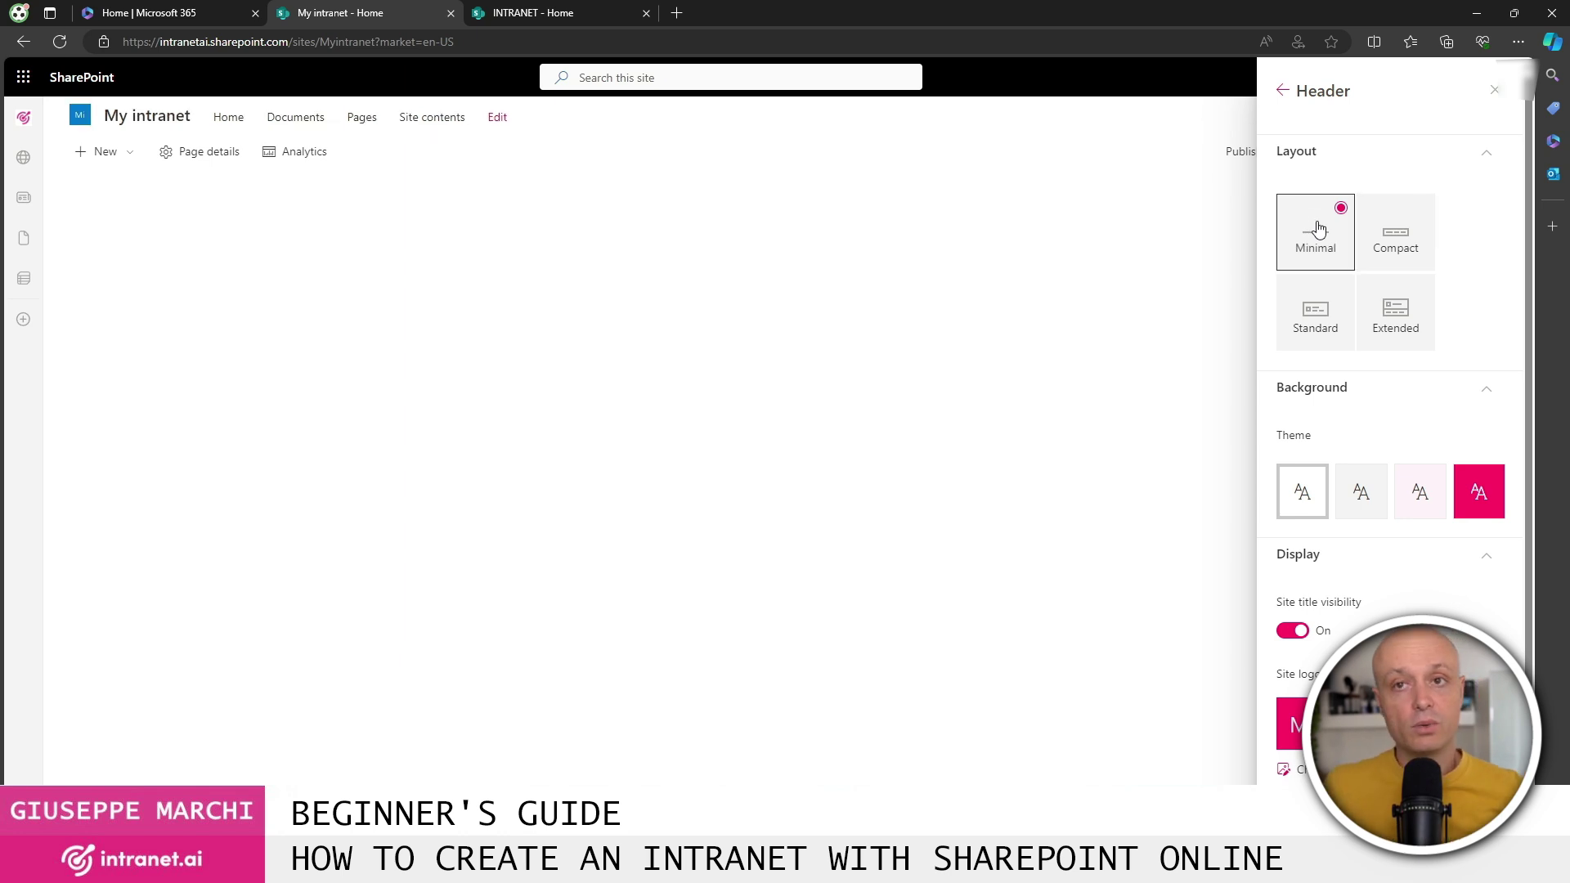
left_click(1397, 245)
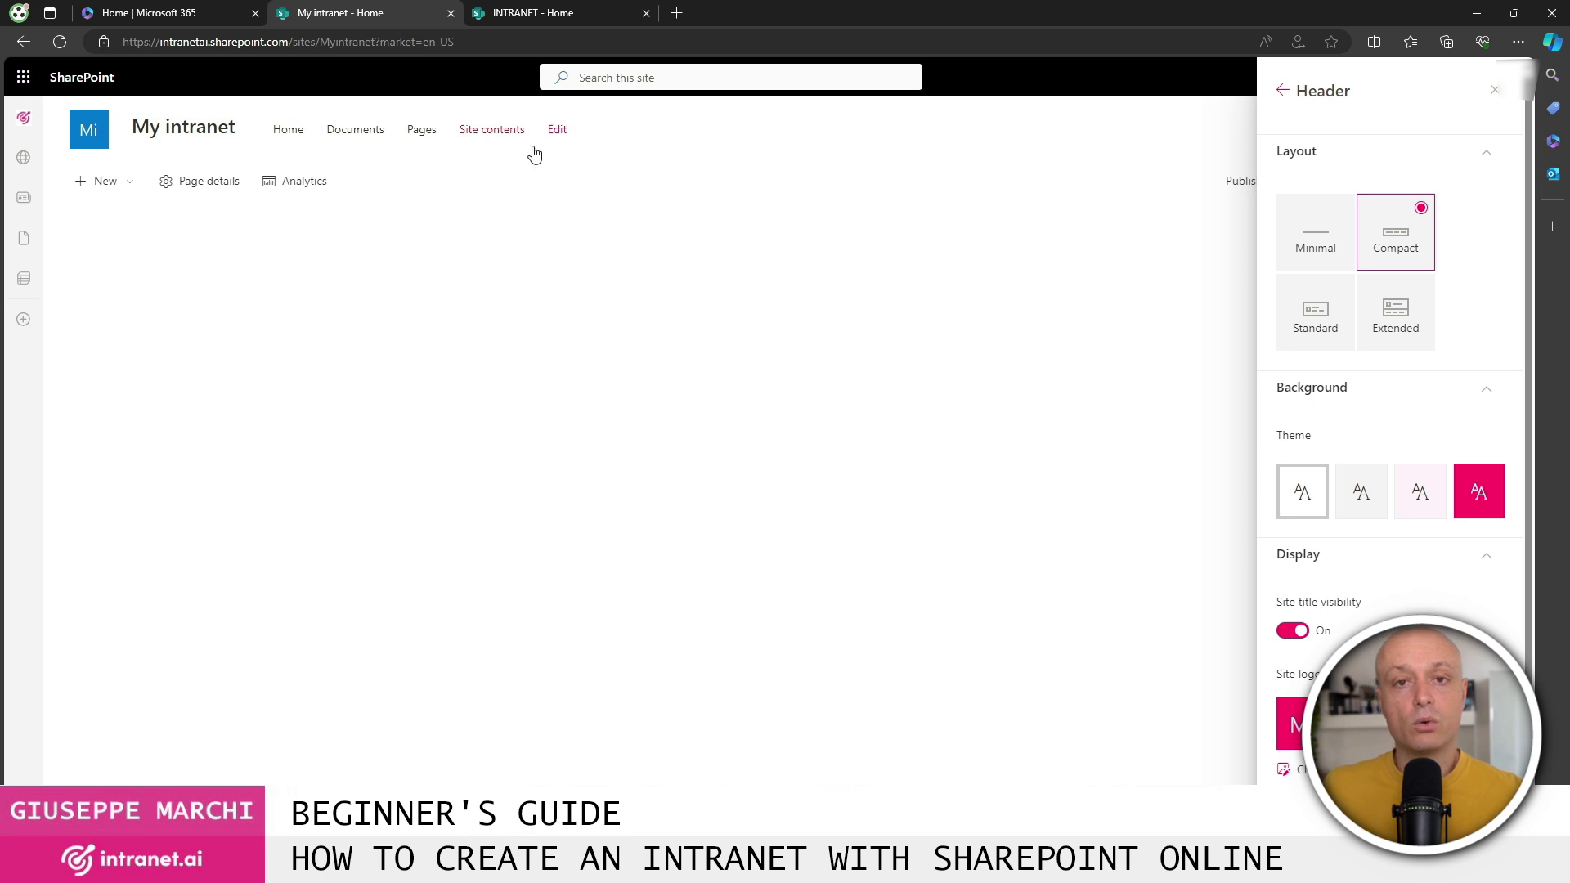
left_click(1317, 309)
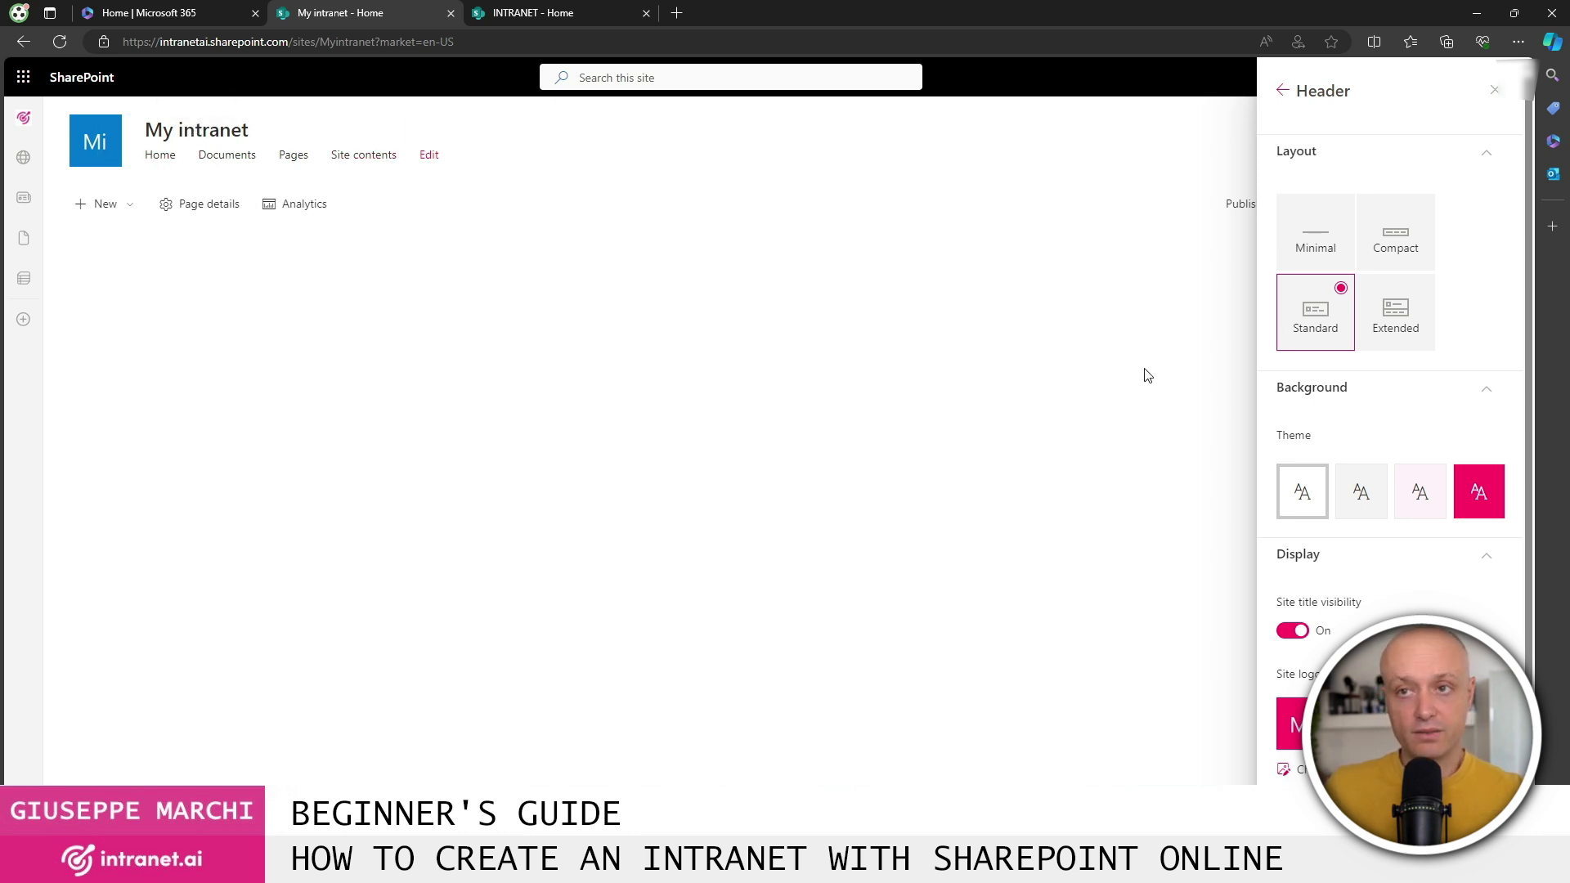
left_click(1392, 325)
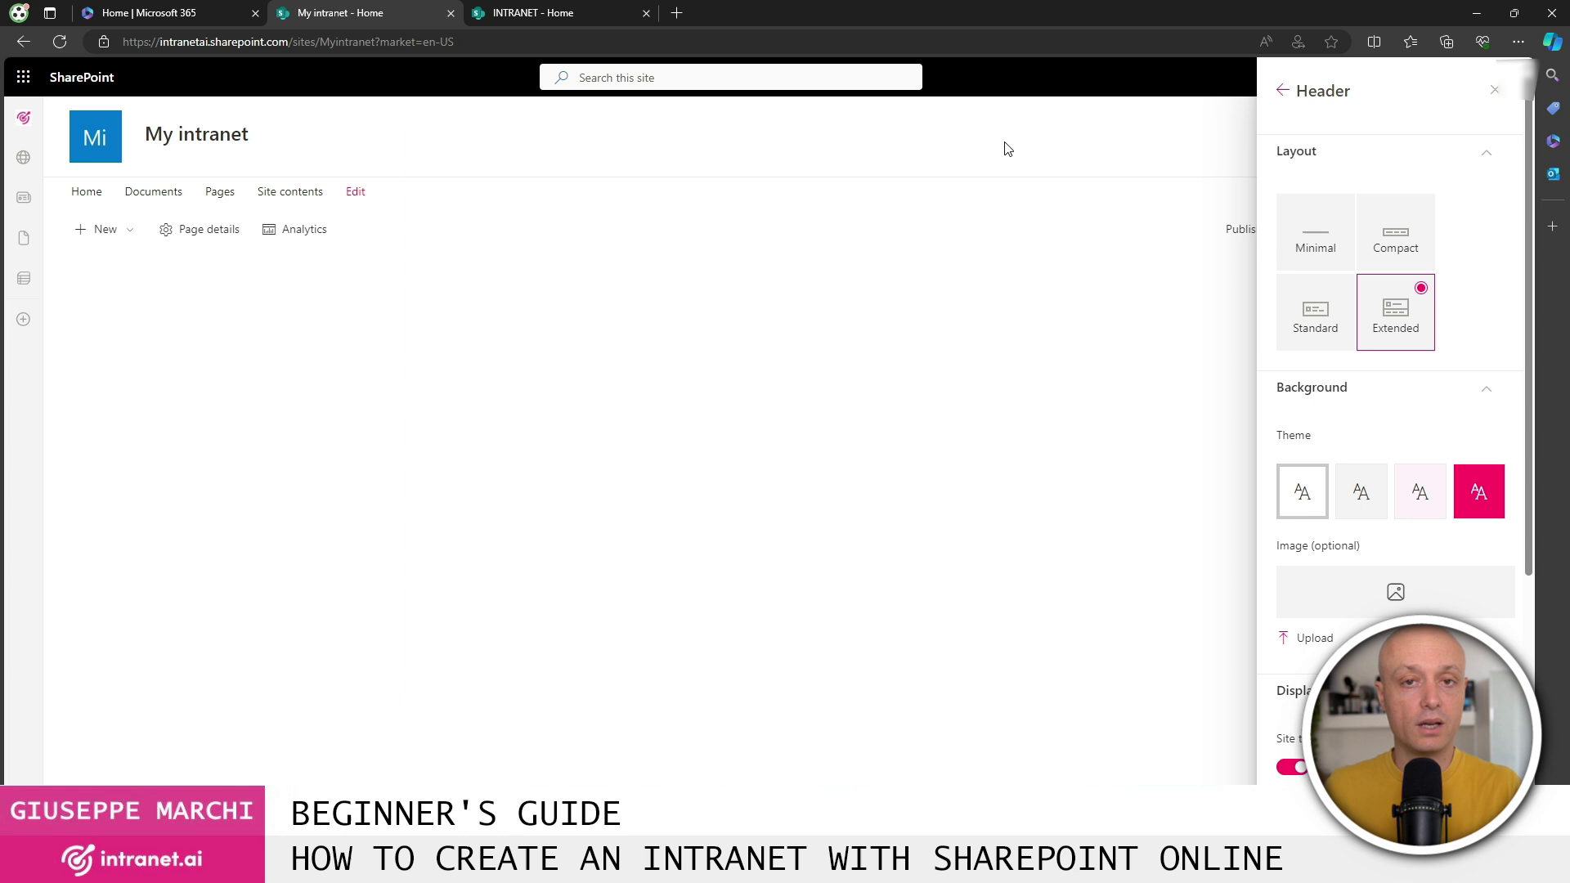
Switch the header back through Standard and settle on the Compact layout.
scroll(1392, 421, "down", 1)
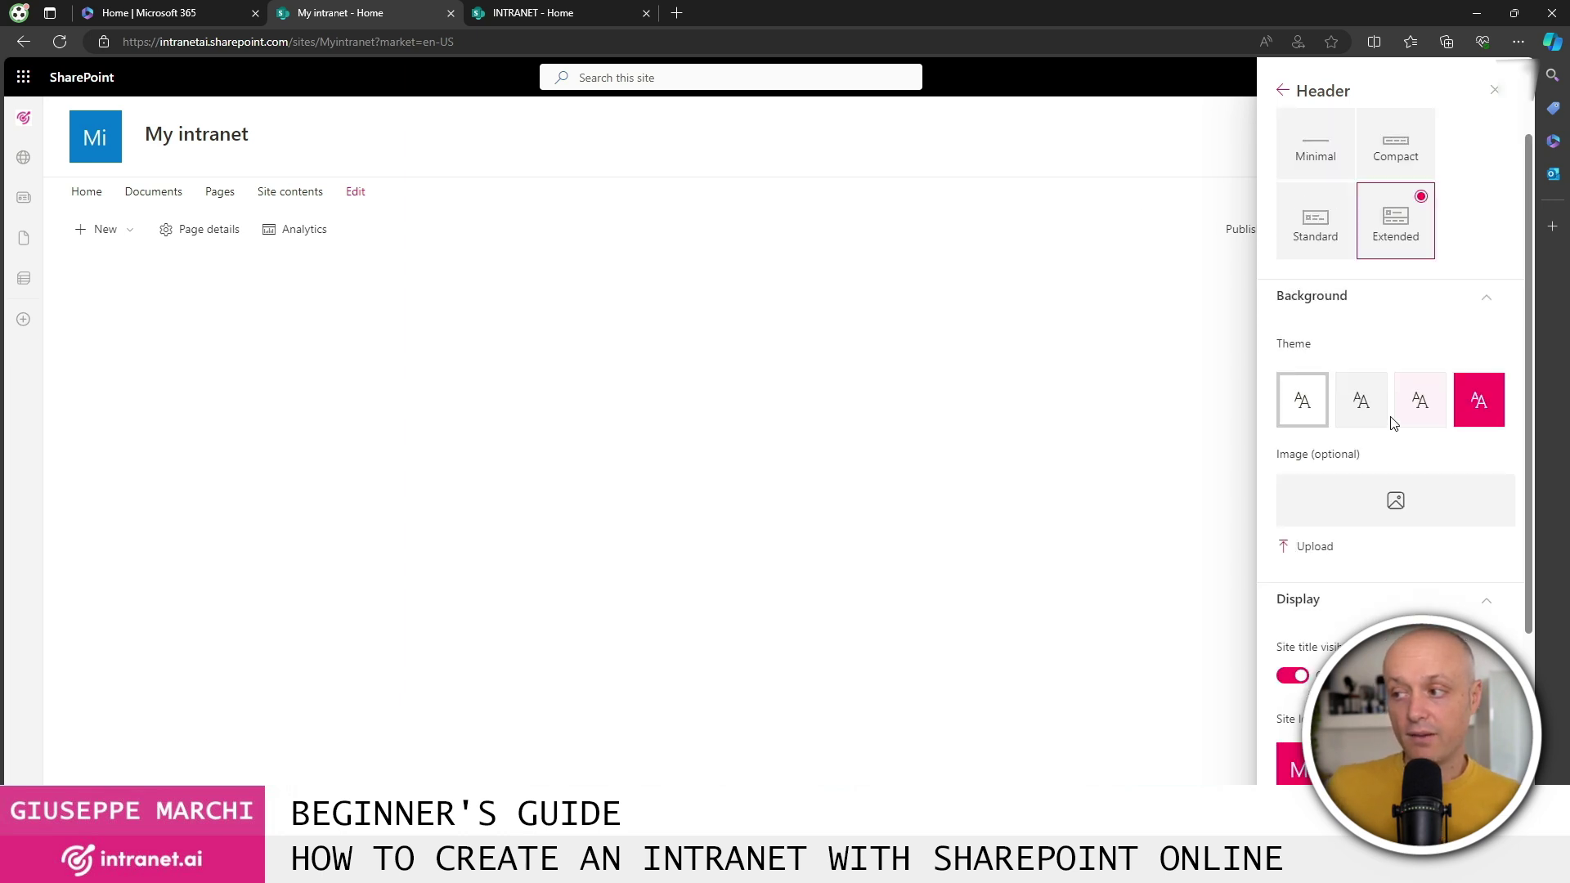
scroll(1365, 448, "down", 2)
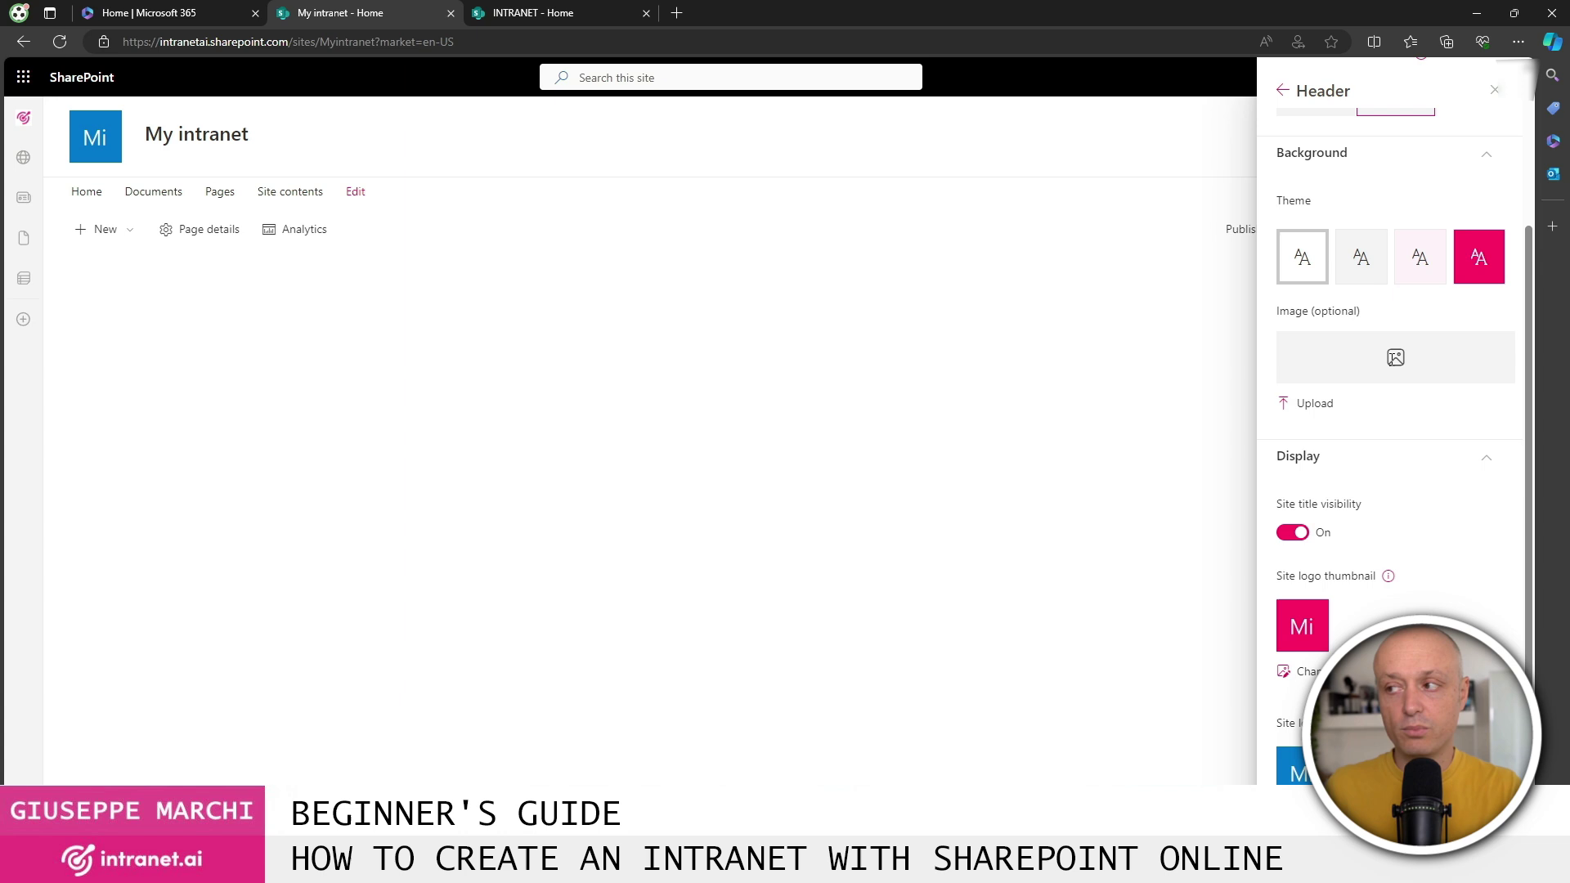
scroll(1312, 294, "up", 3)
left_click(1308, 318)
left_click(1395, 244)
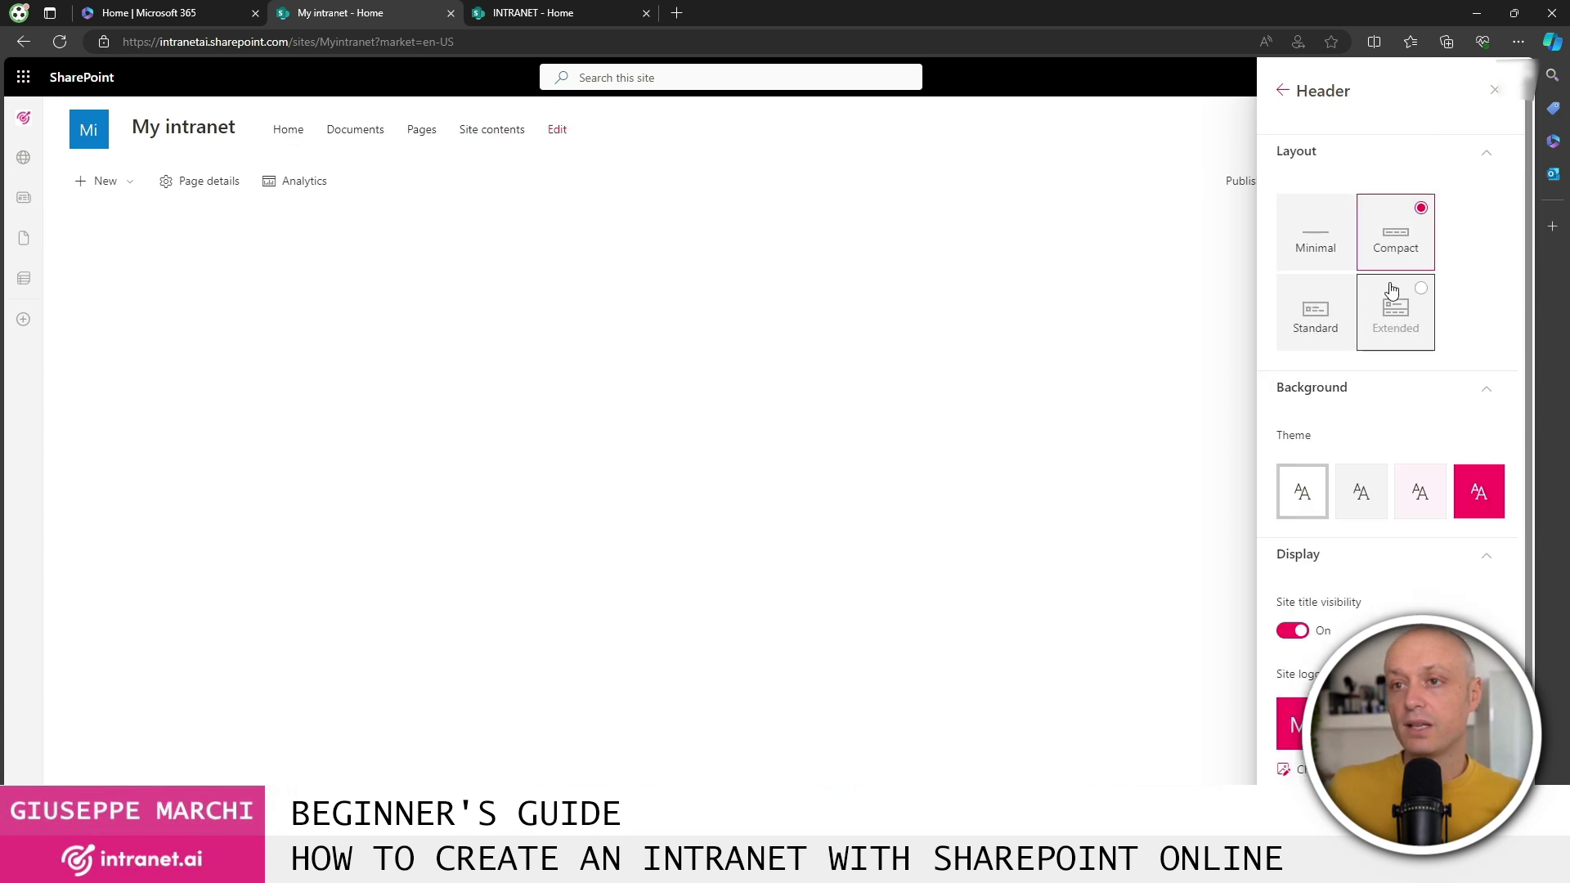
Set the header to the Standard layout with a solid hot-pink background.
left_click(1314, 310)
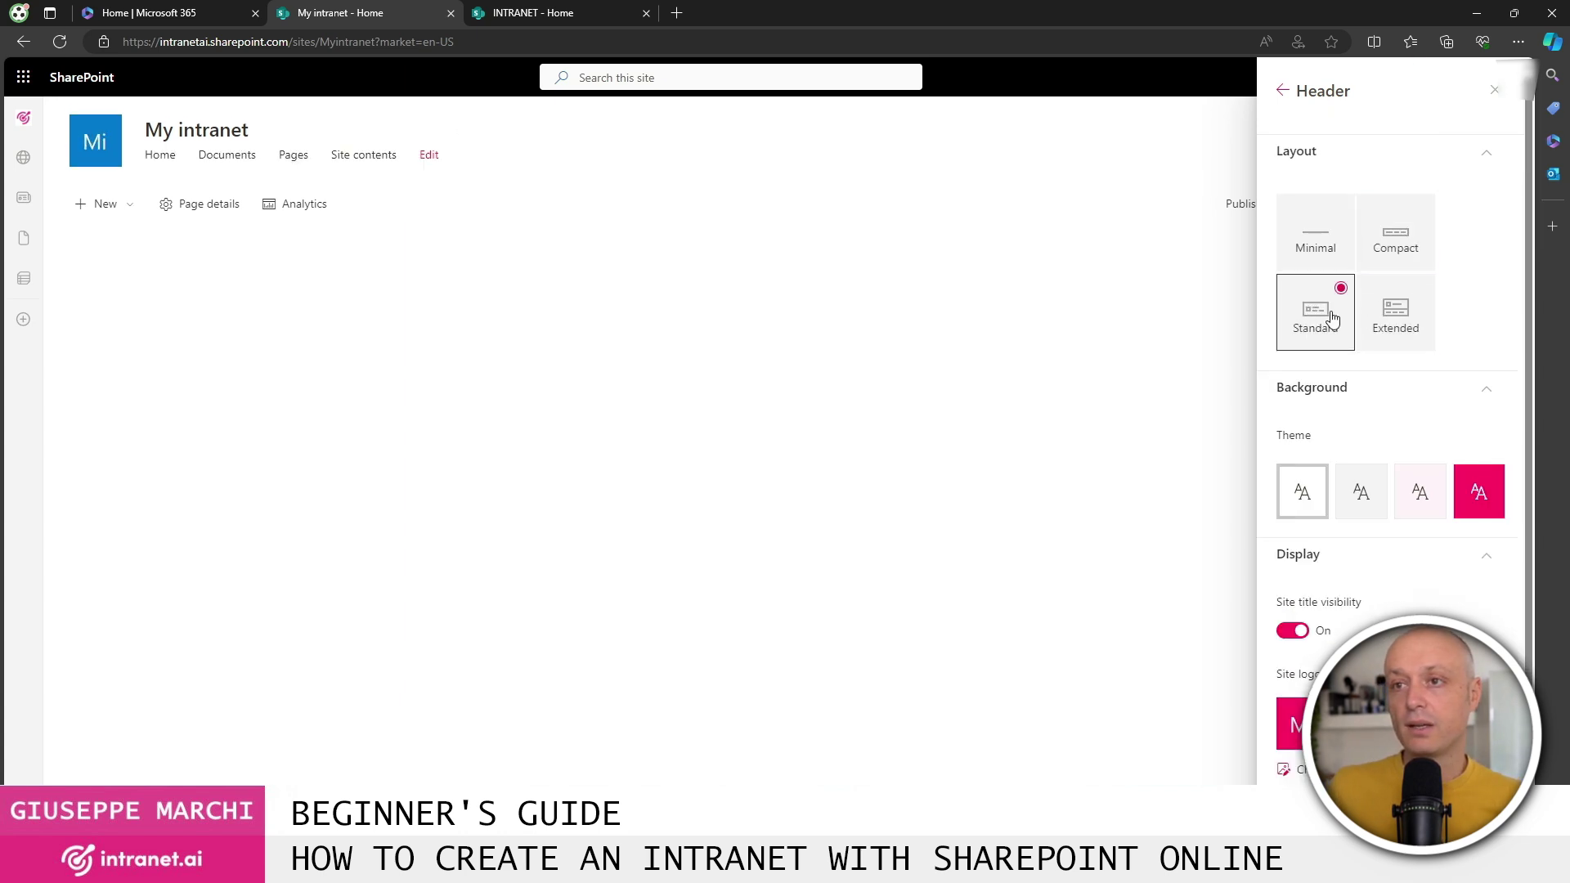
left_click(1361, 493)
left_click(1421, 499)
left_click(1480, 493)
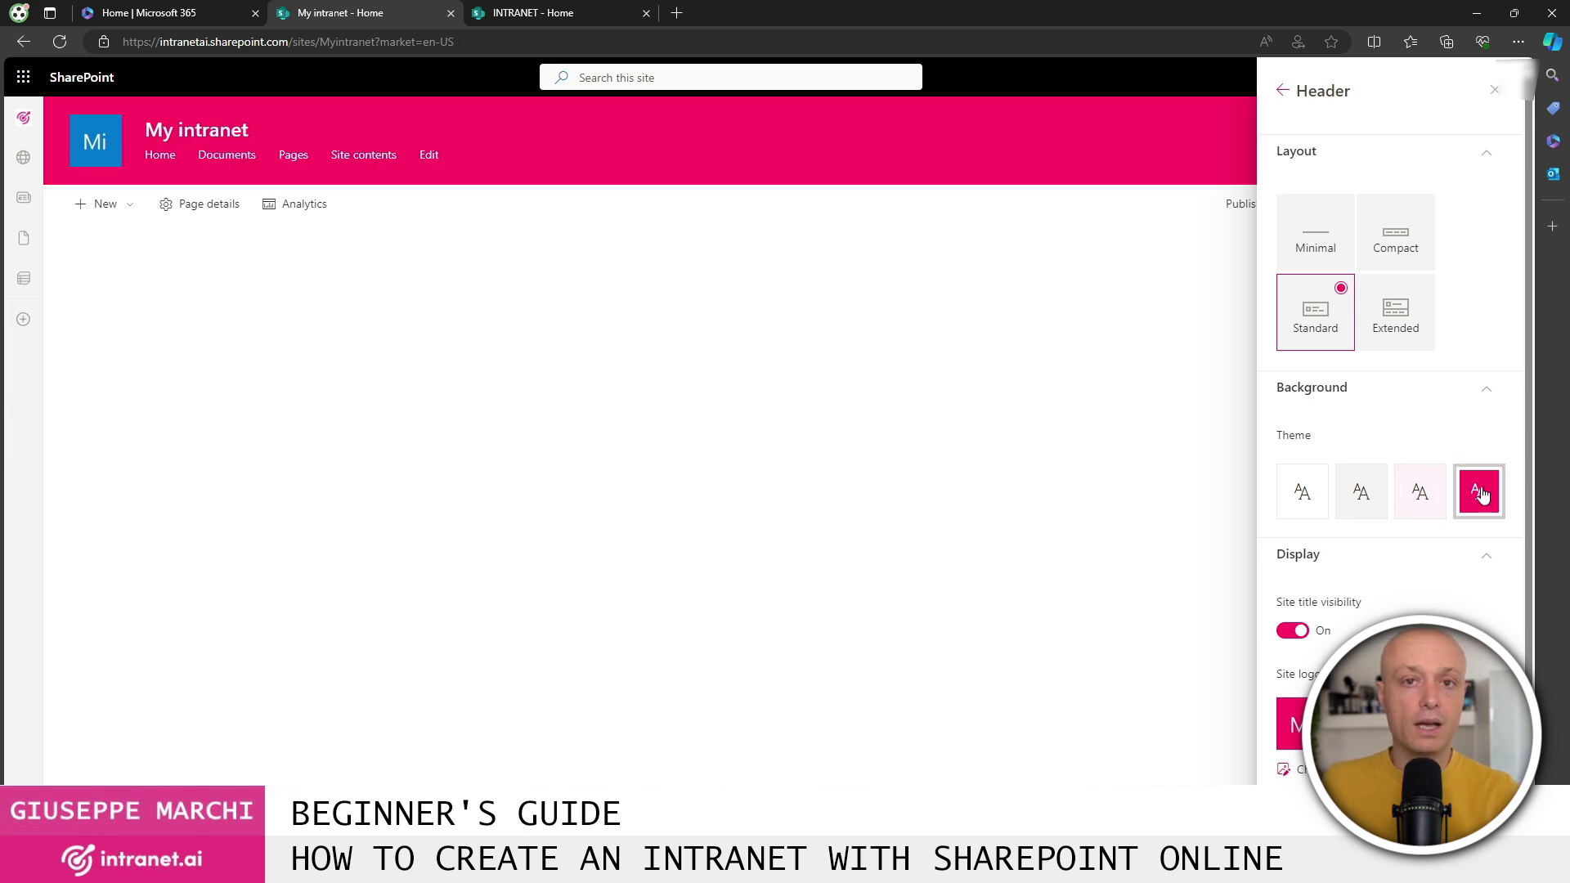
Keep the My intranet site title visible in the header and save.
scroll(1420, 515, "down", 2)
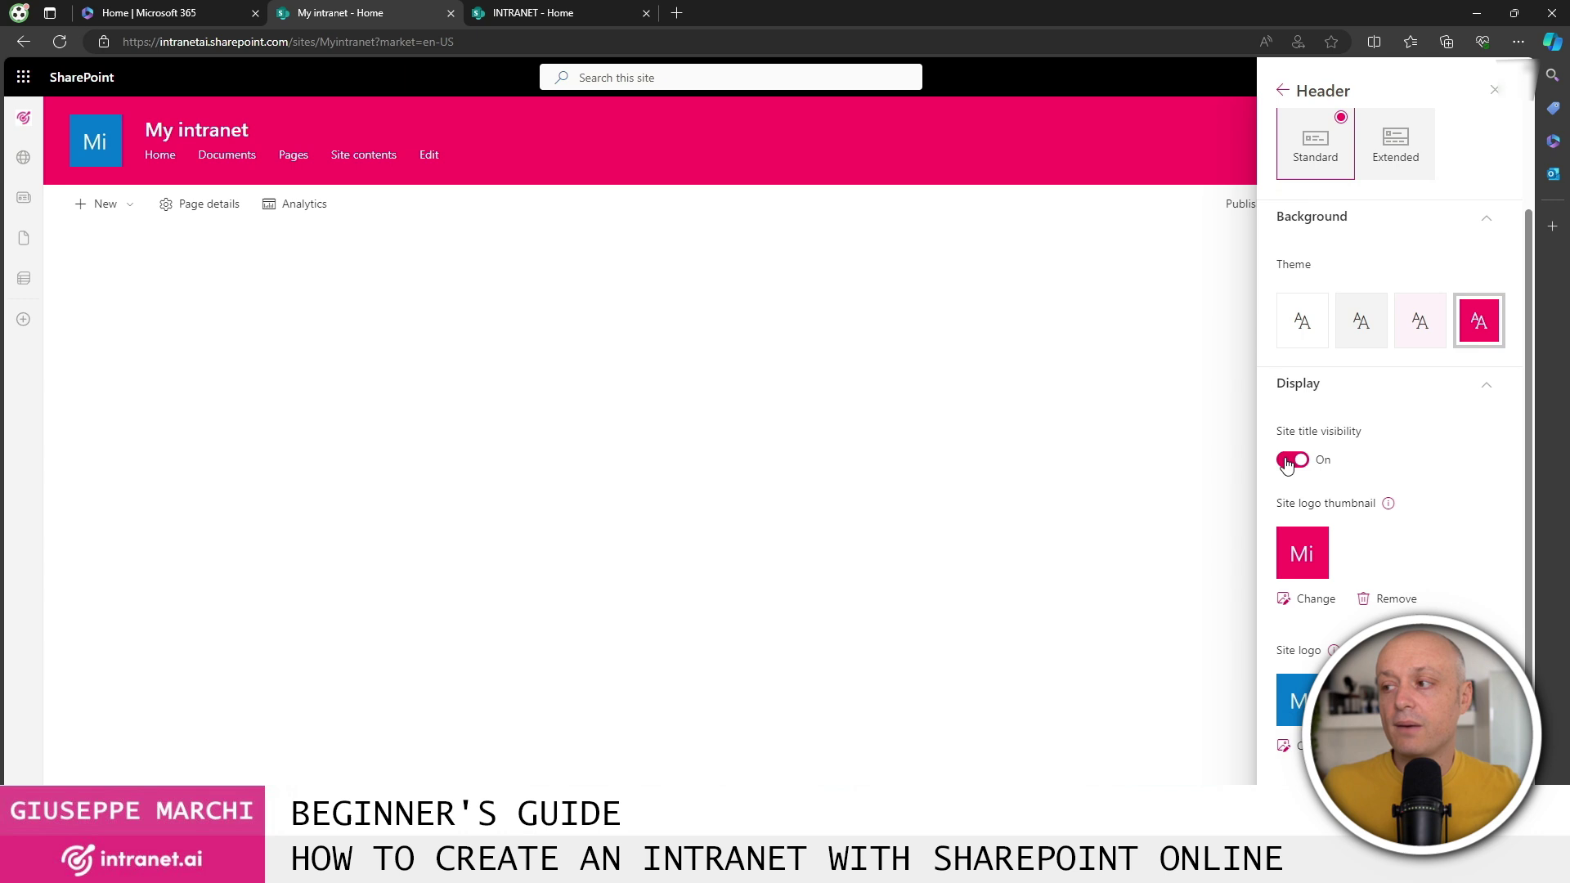
left_click(1295, 461)
left_click(1294, 461)
left_click(1294, 461)
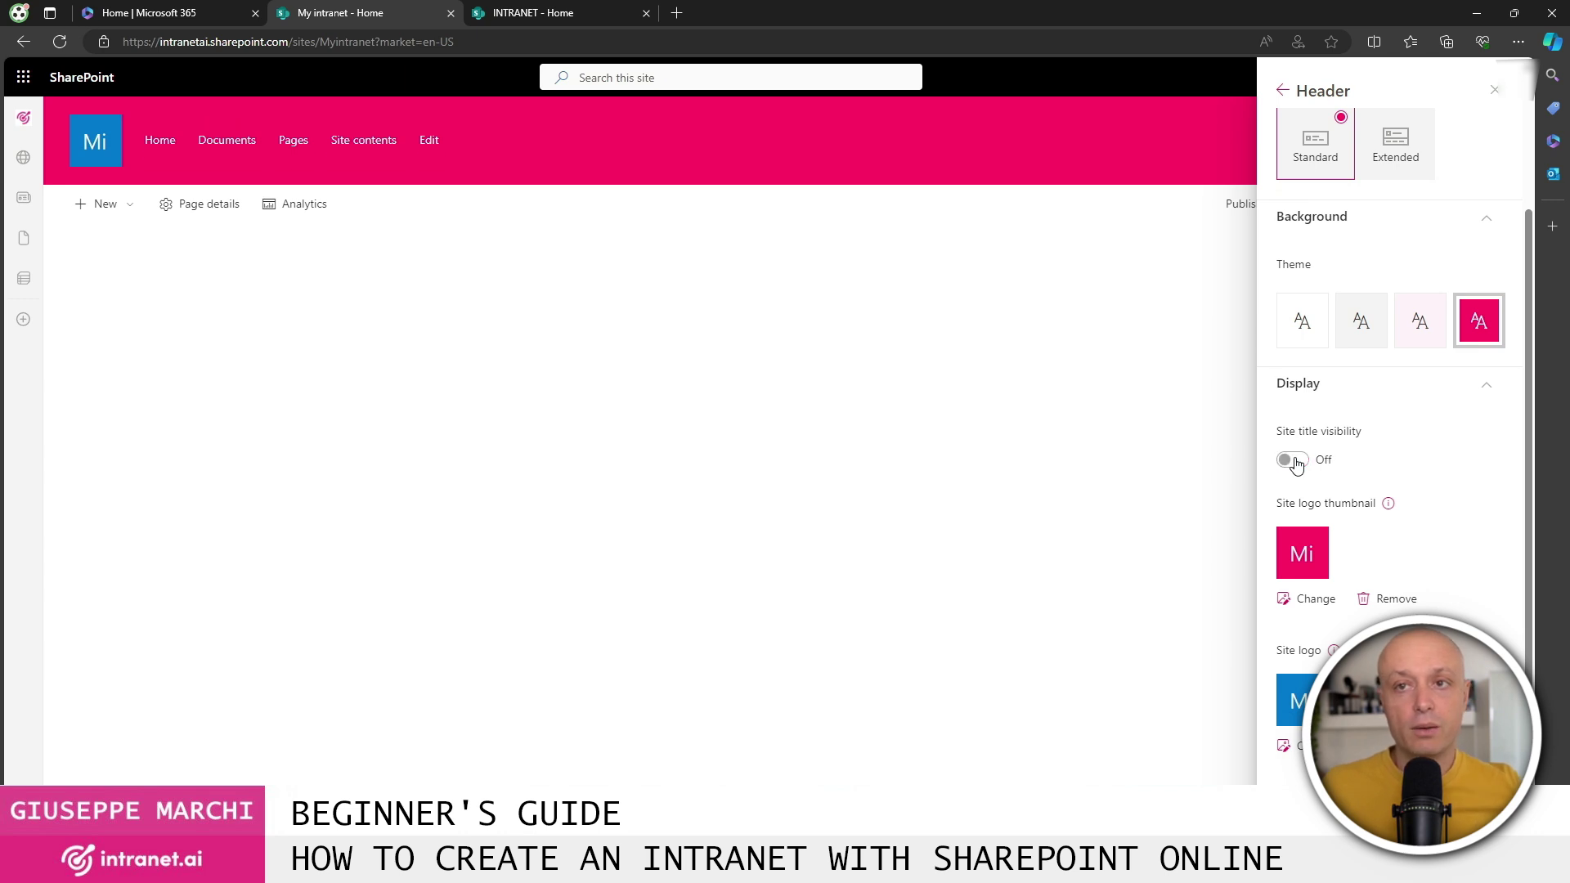
left_click(1294, 462)
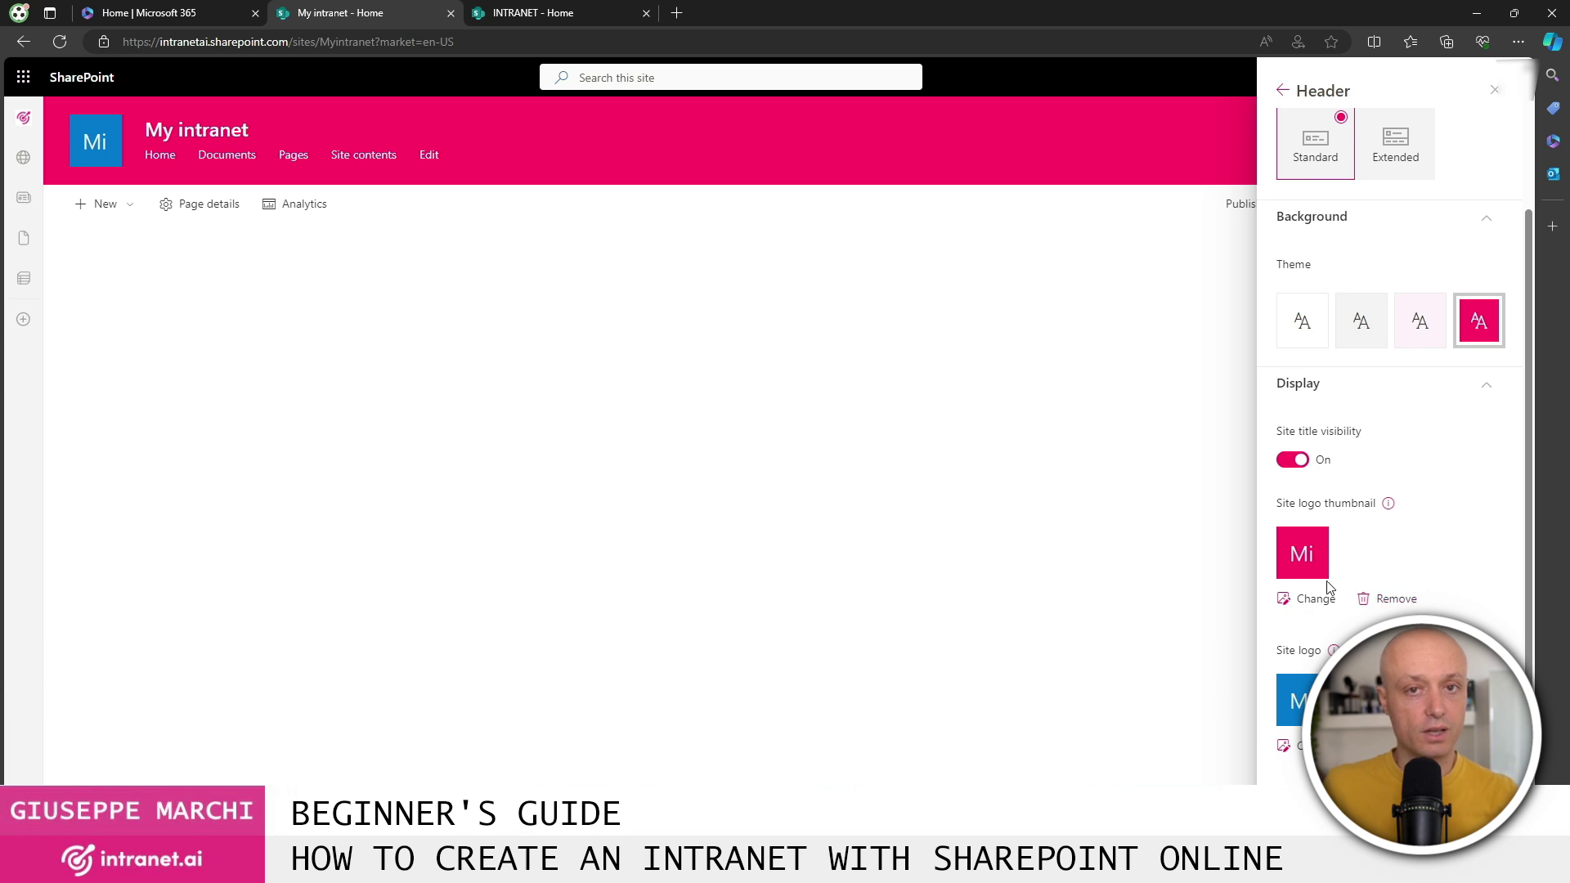
left_click(1283, 92)
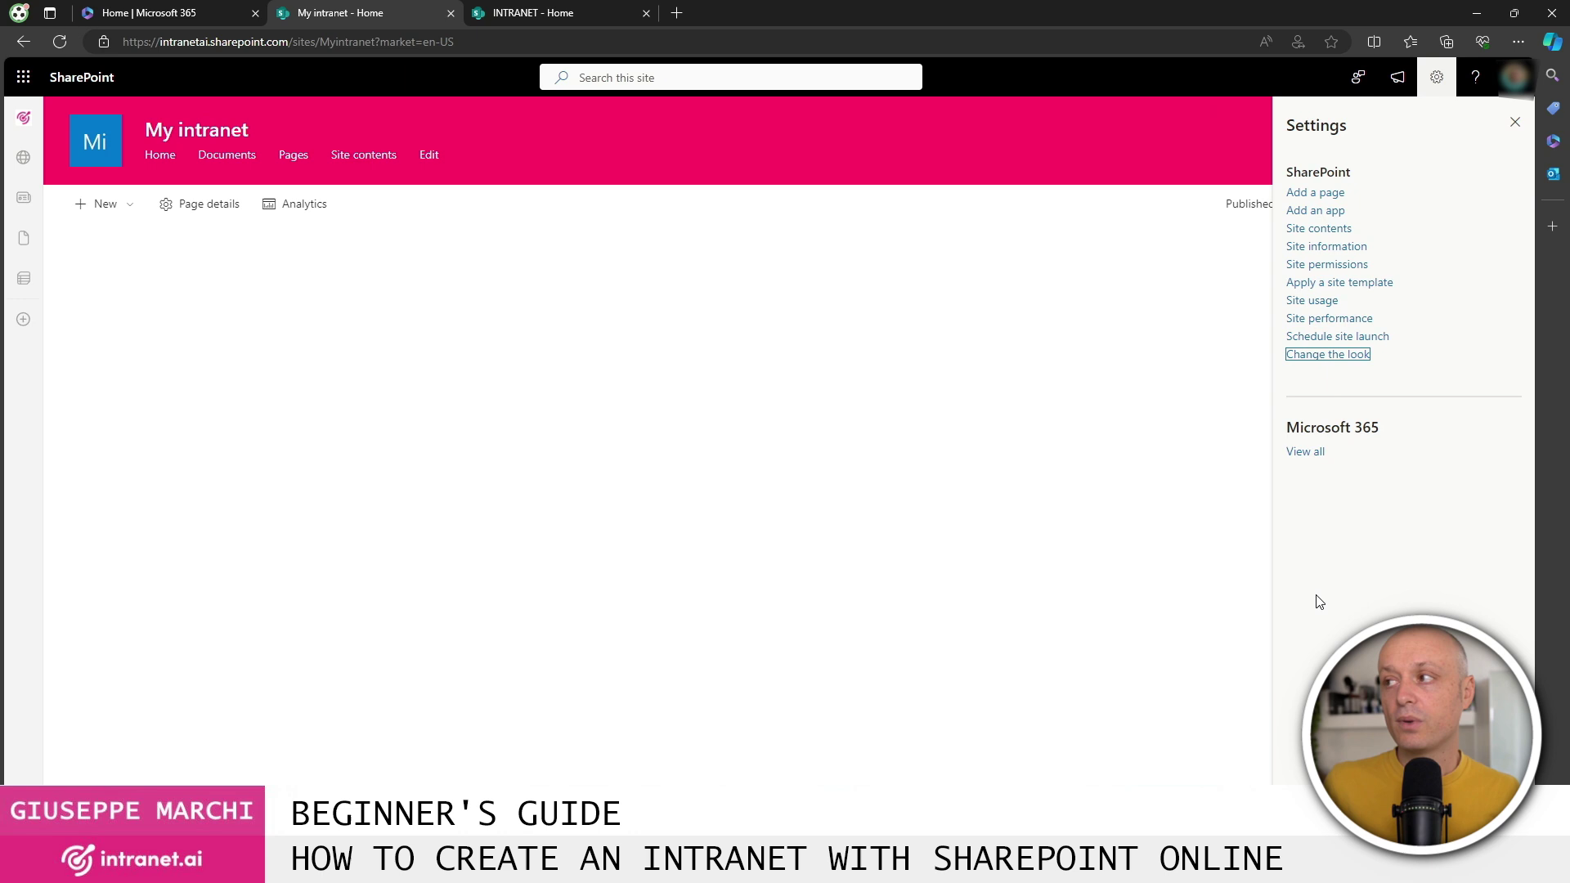
Add a 'MY COMPANY' label after Home in the site navigation.
left_click(1515, 122)
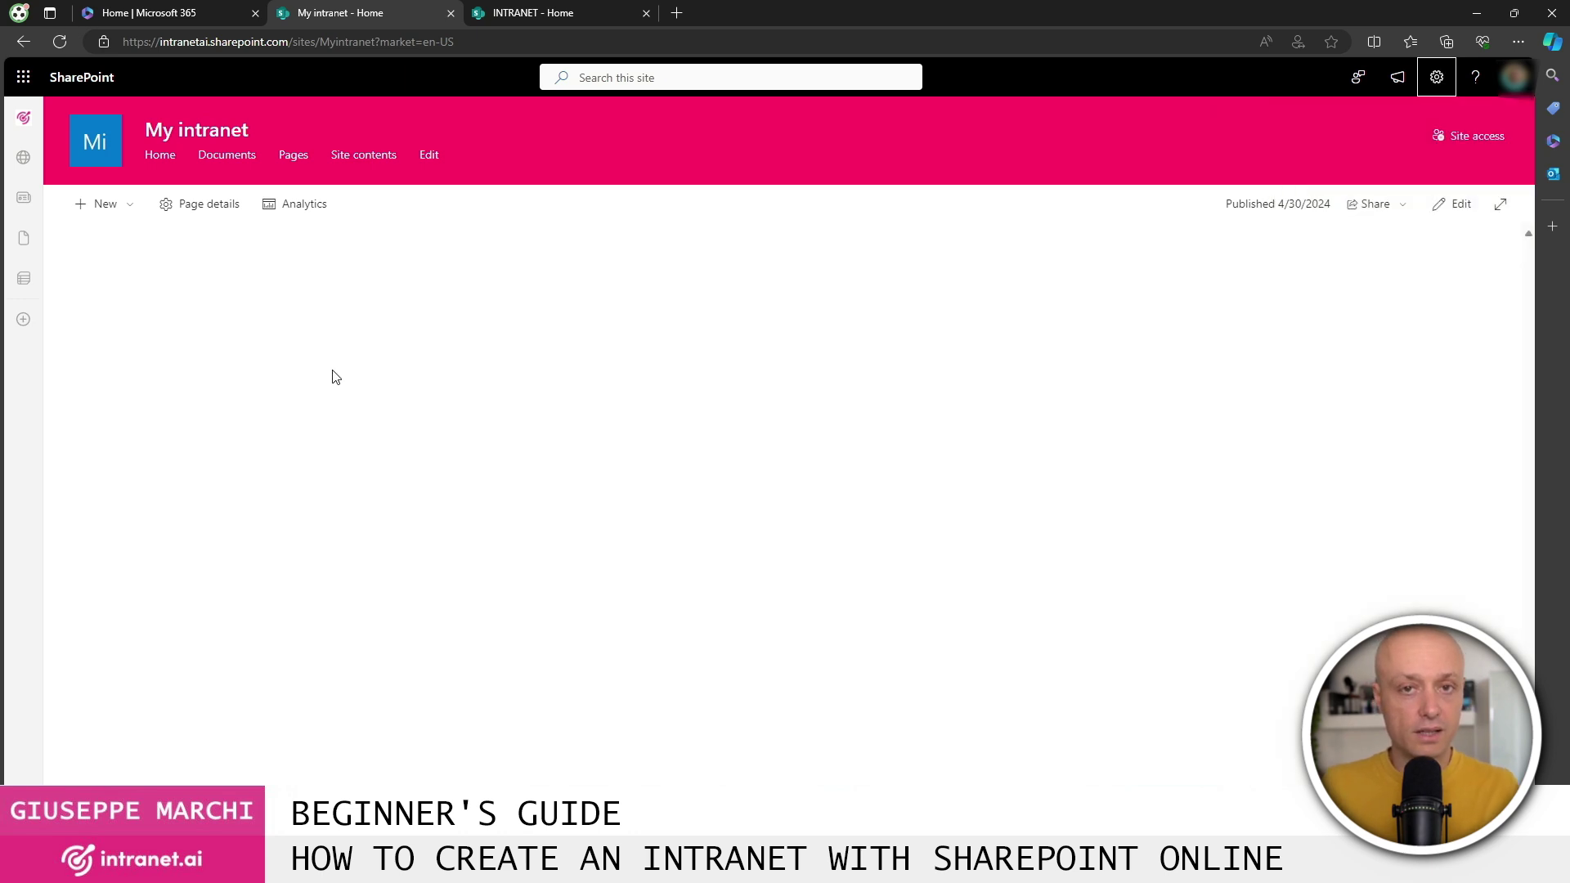
left_click(430, 155)
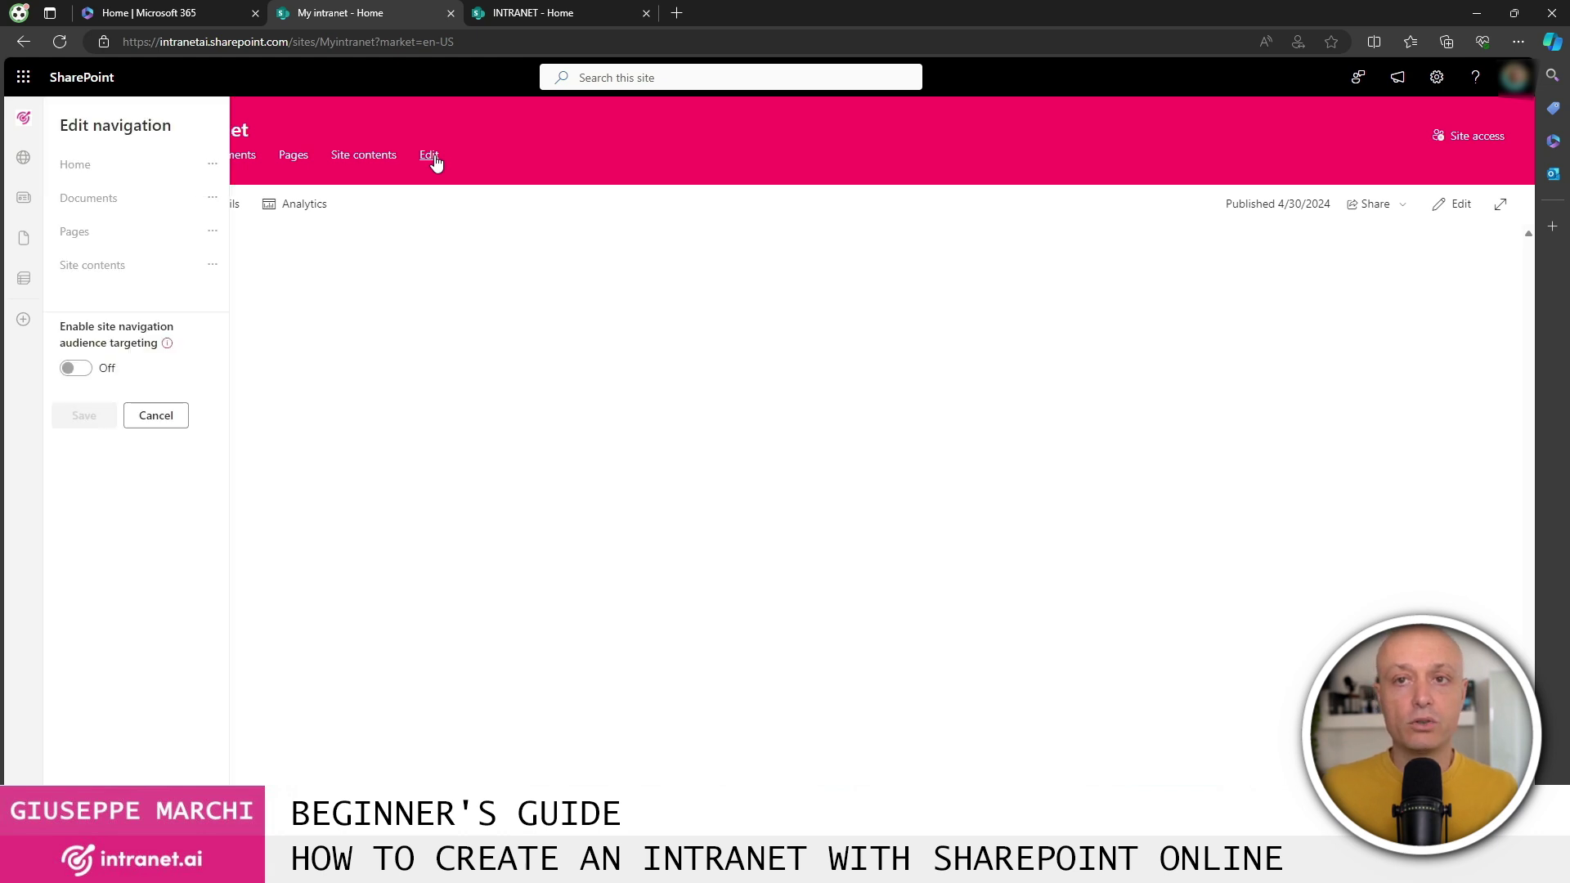
mouse_move(136, 183)
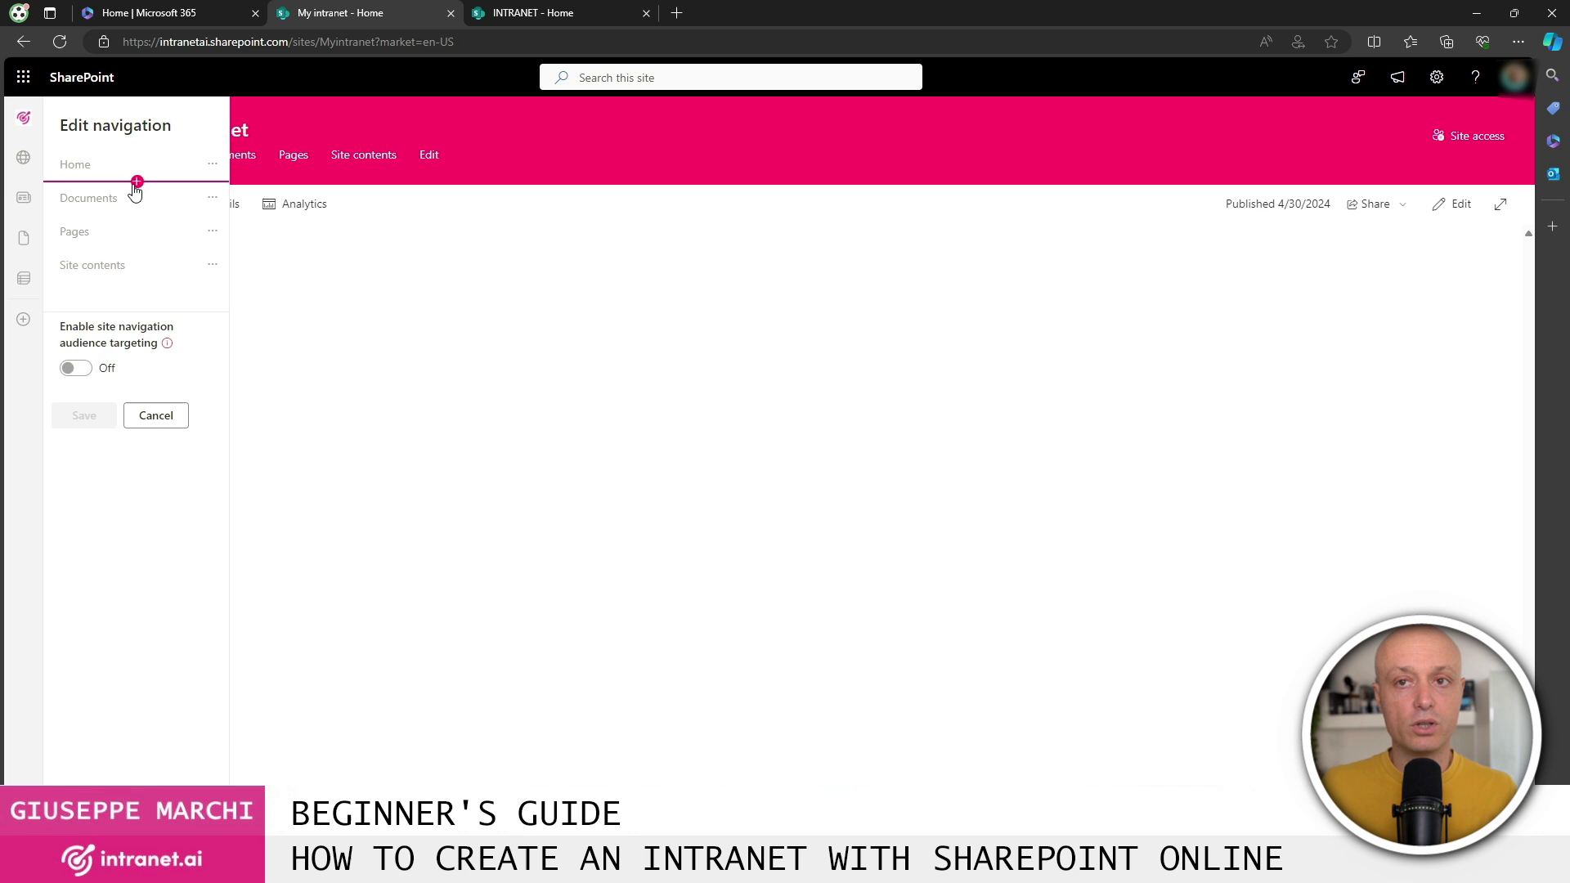
left_click(137, 181)
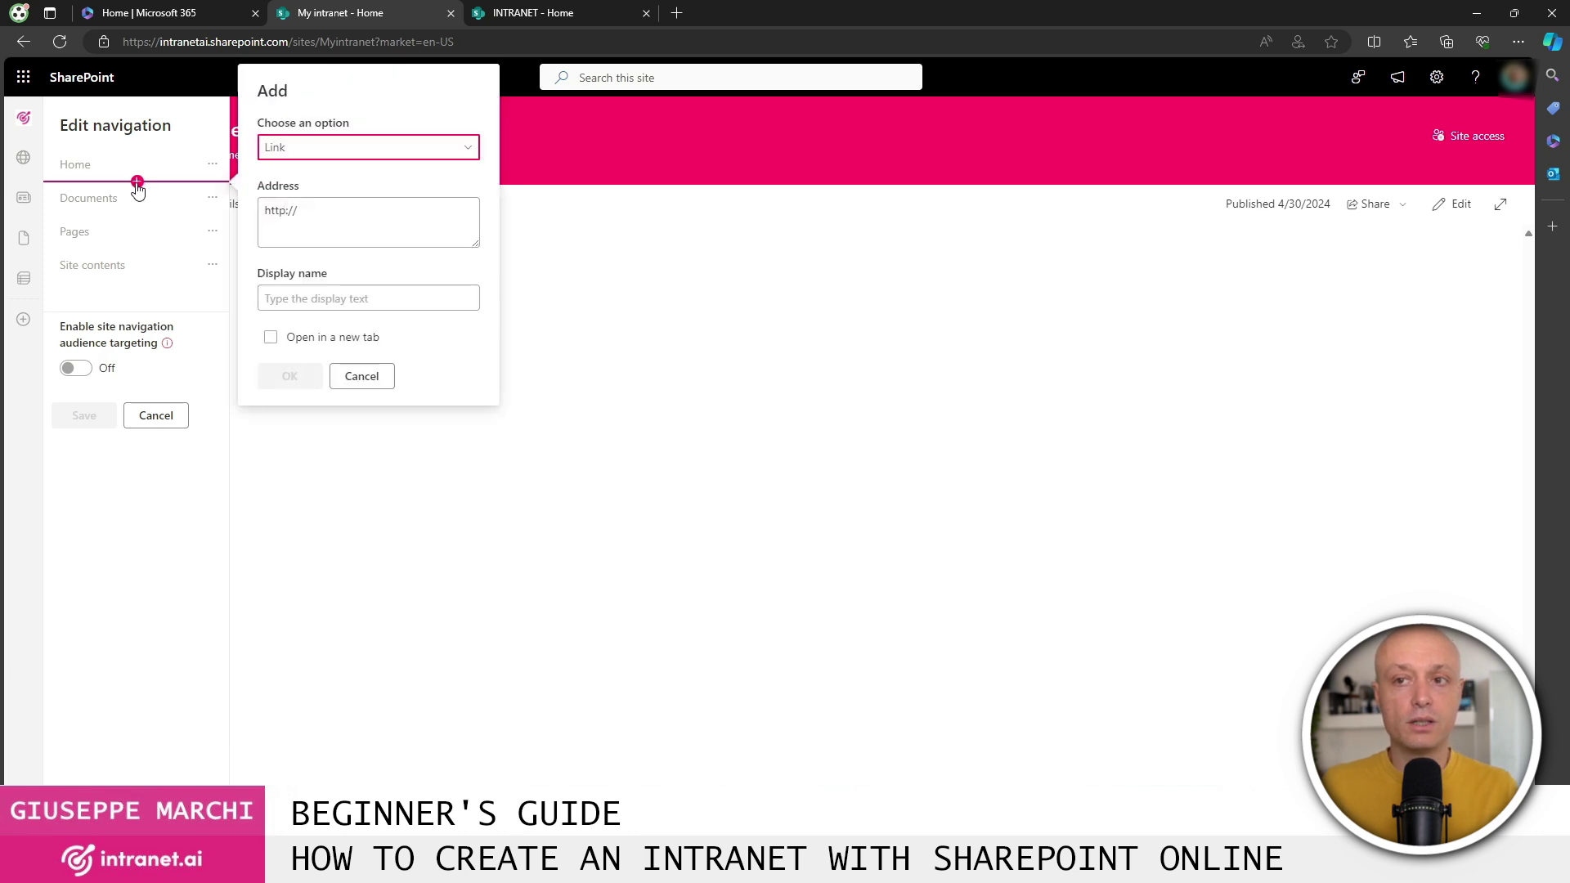
left_click(425, 147)
left_click(317, 207)
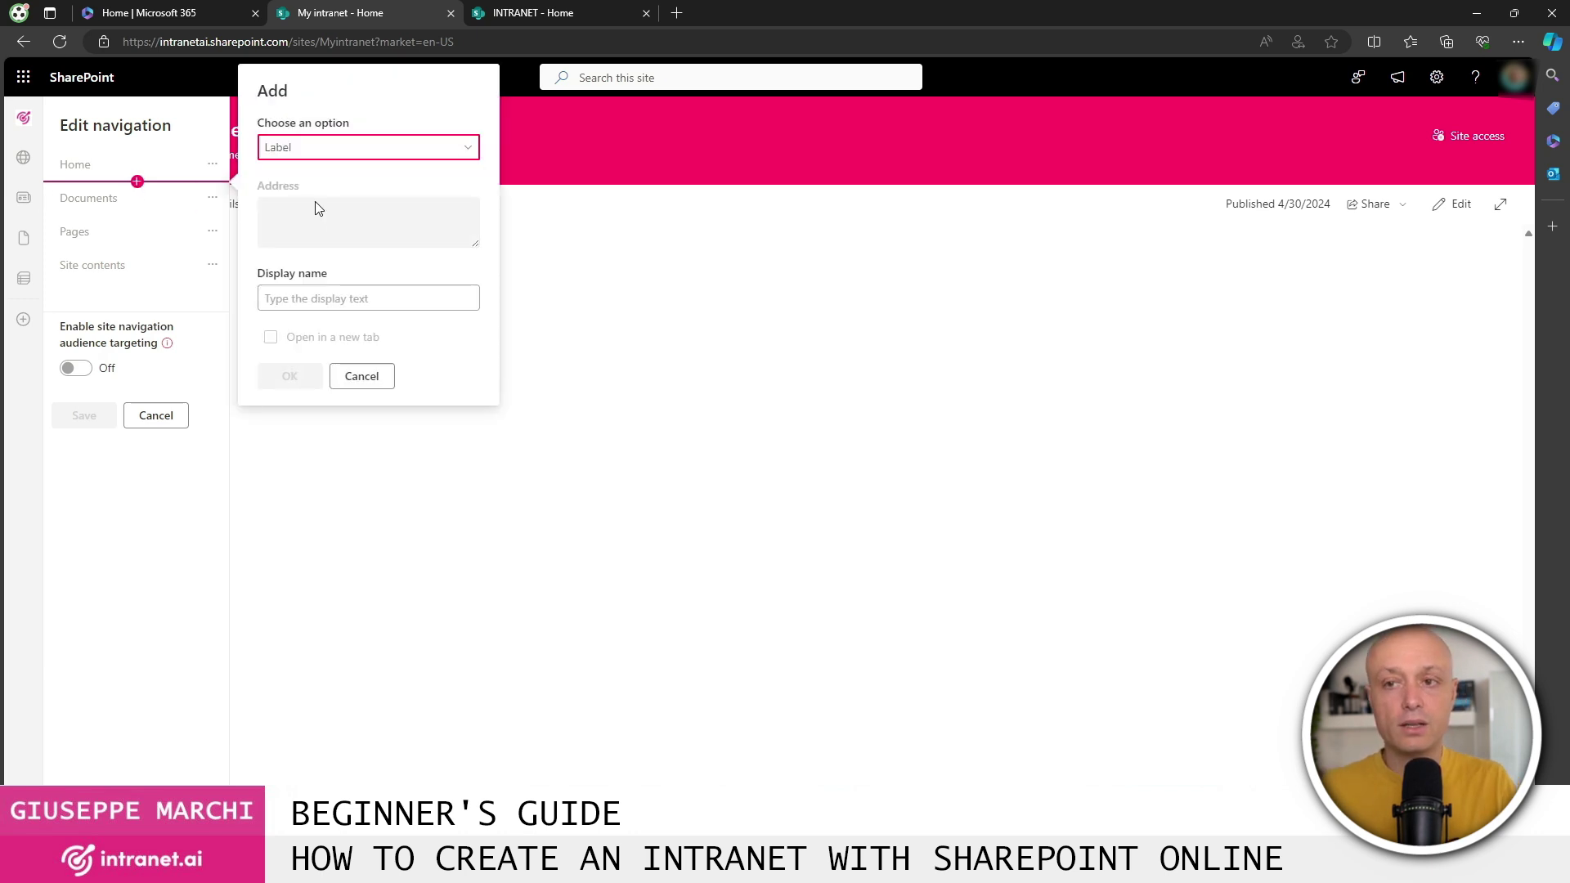
left_click(375, 302)
type("My COMPANY")
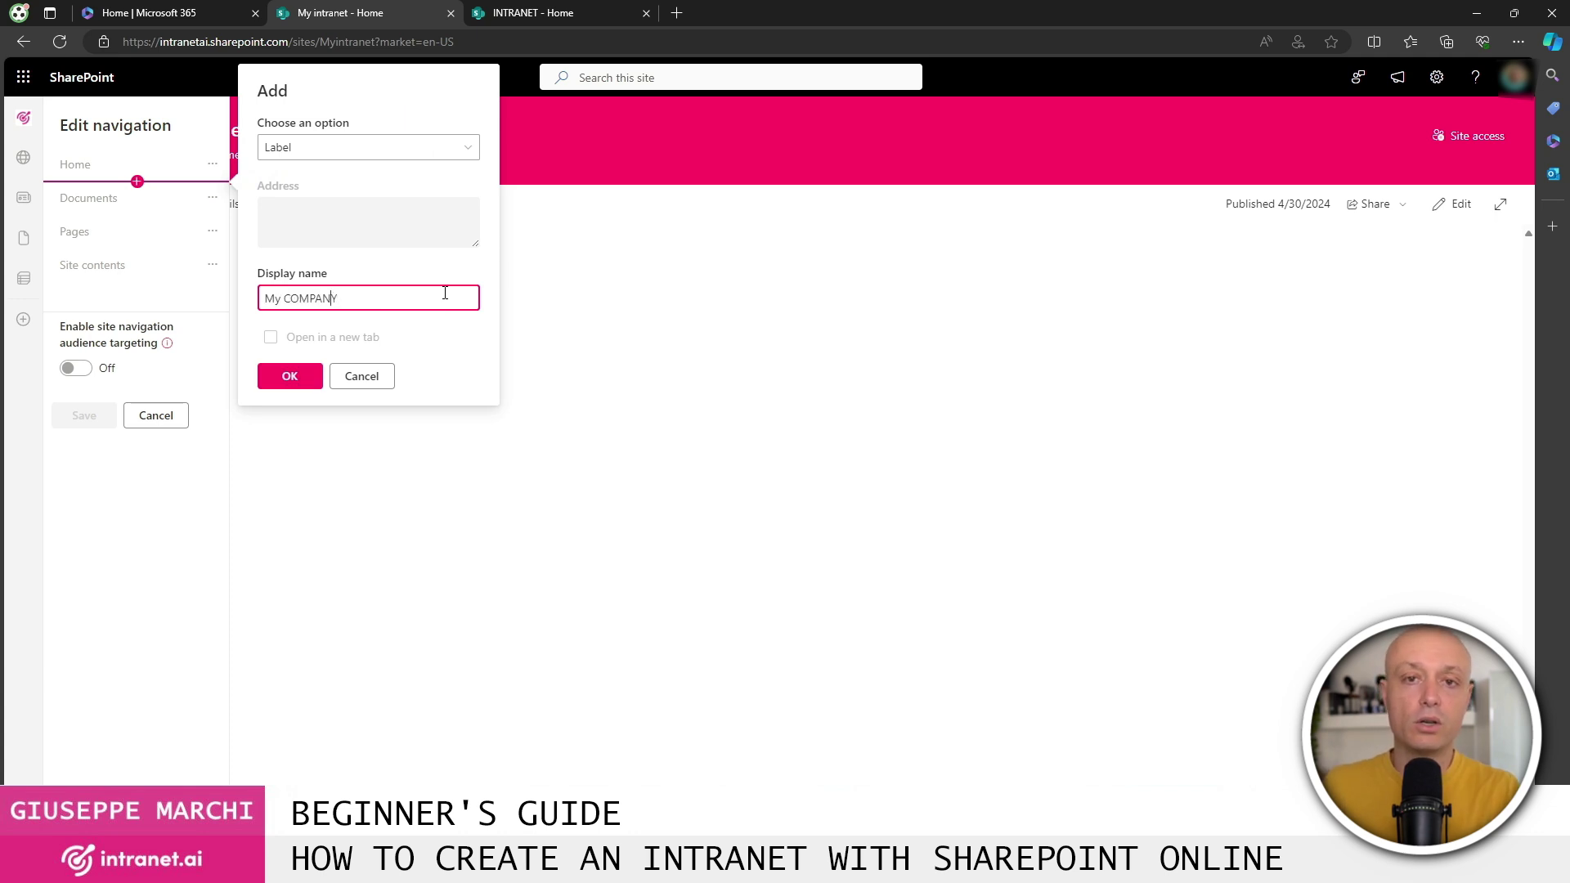
key("BackSpace")
type("Y")
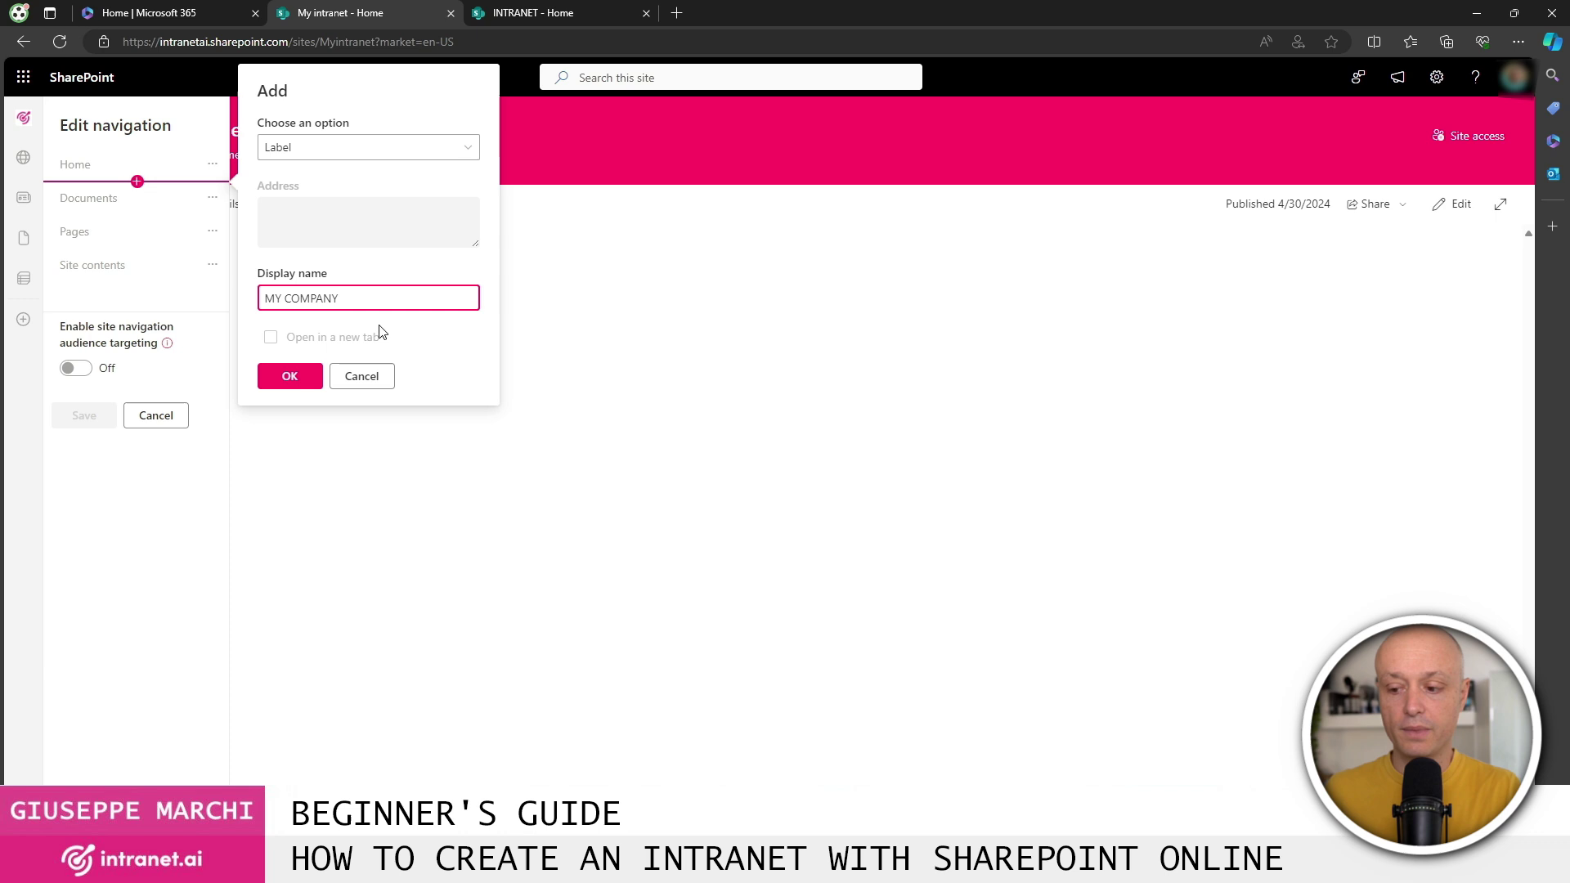
left_click(289, 376)
Start a second label below MY COMPANY, retyping its name as FOR ME.
left_click(137, 215)
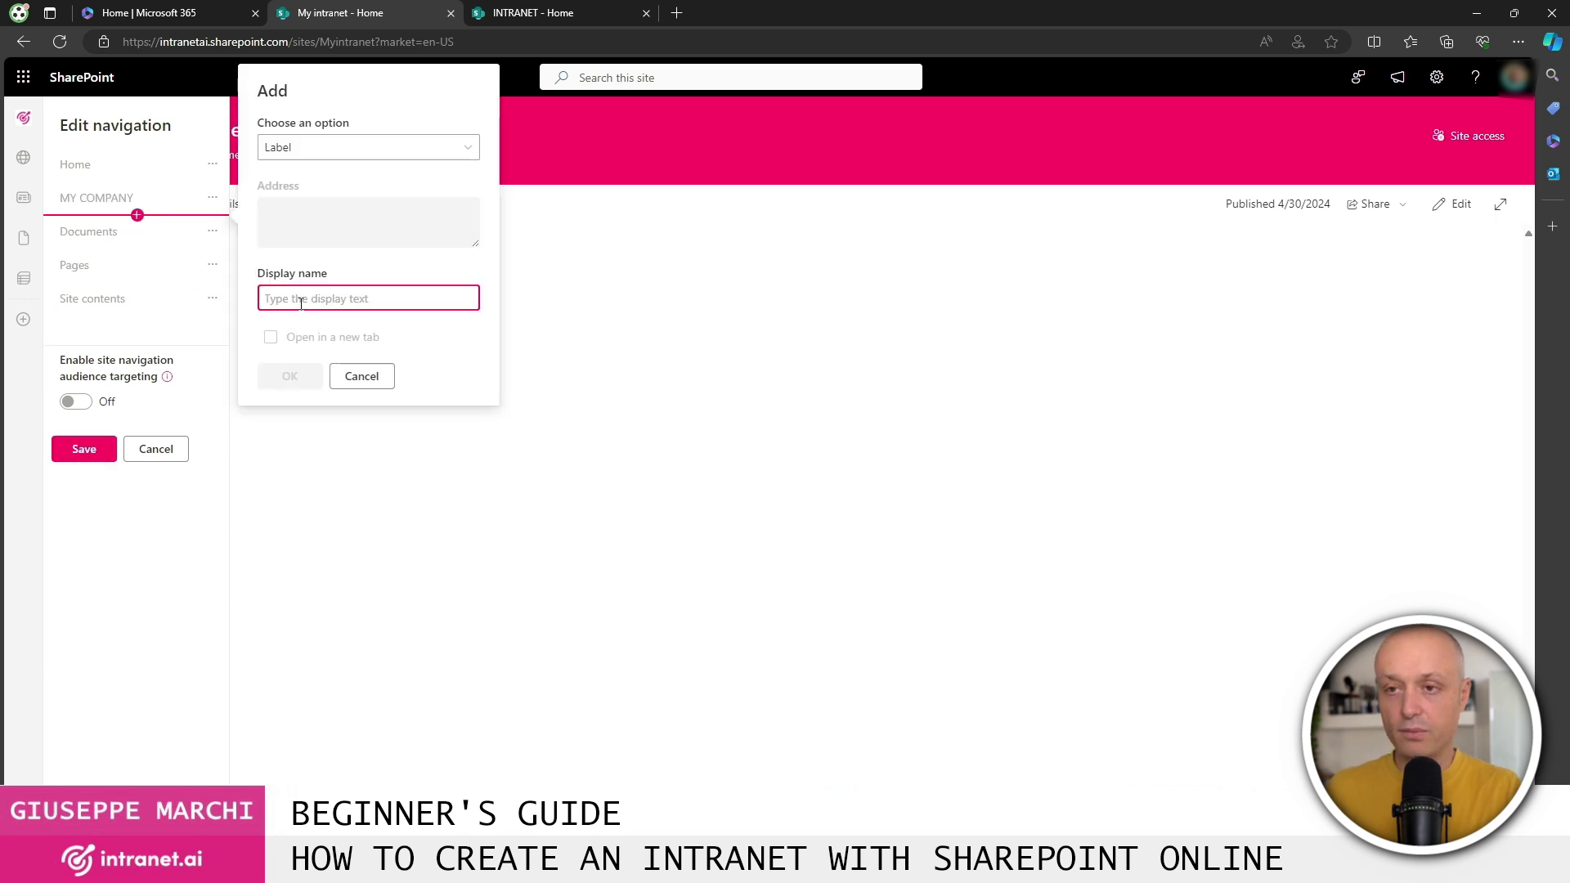
type("M")
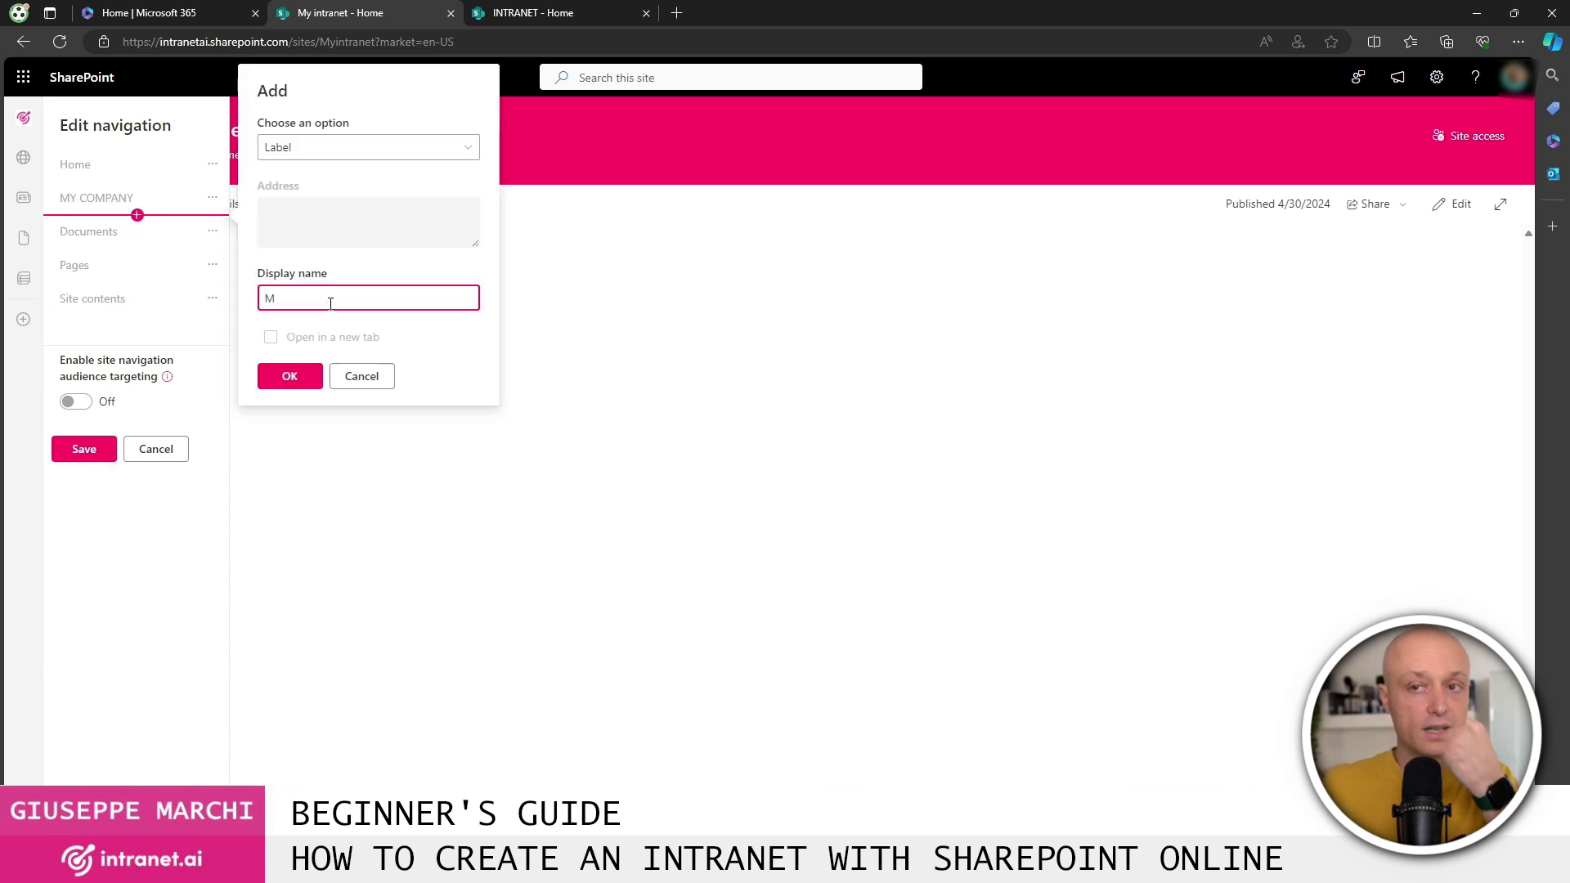
type("yY HOME")
key("ctrl+a")
type("F")
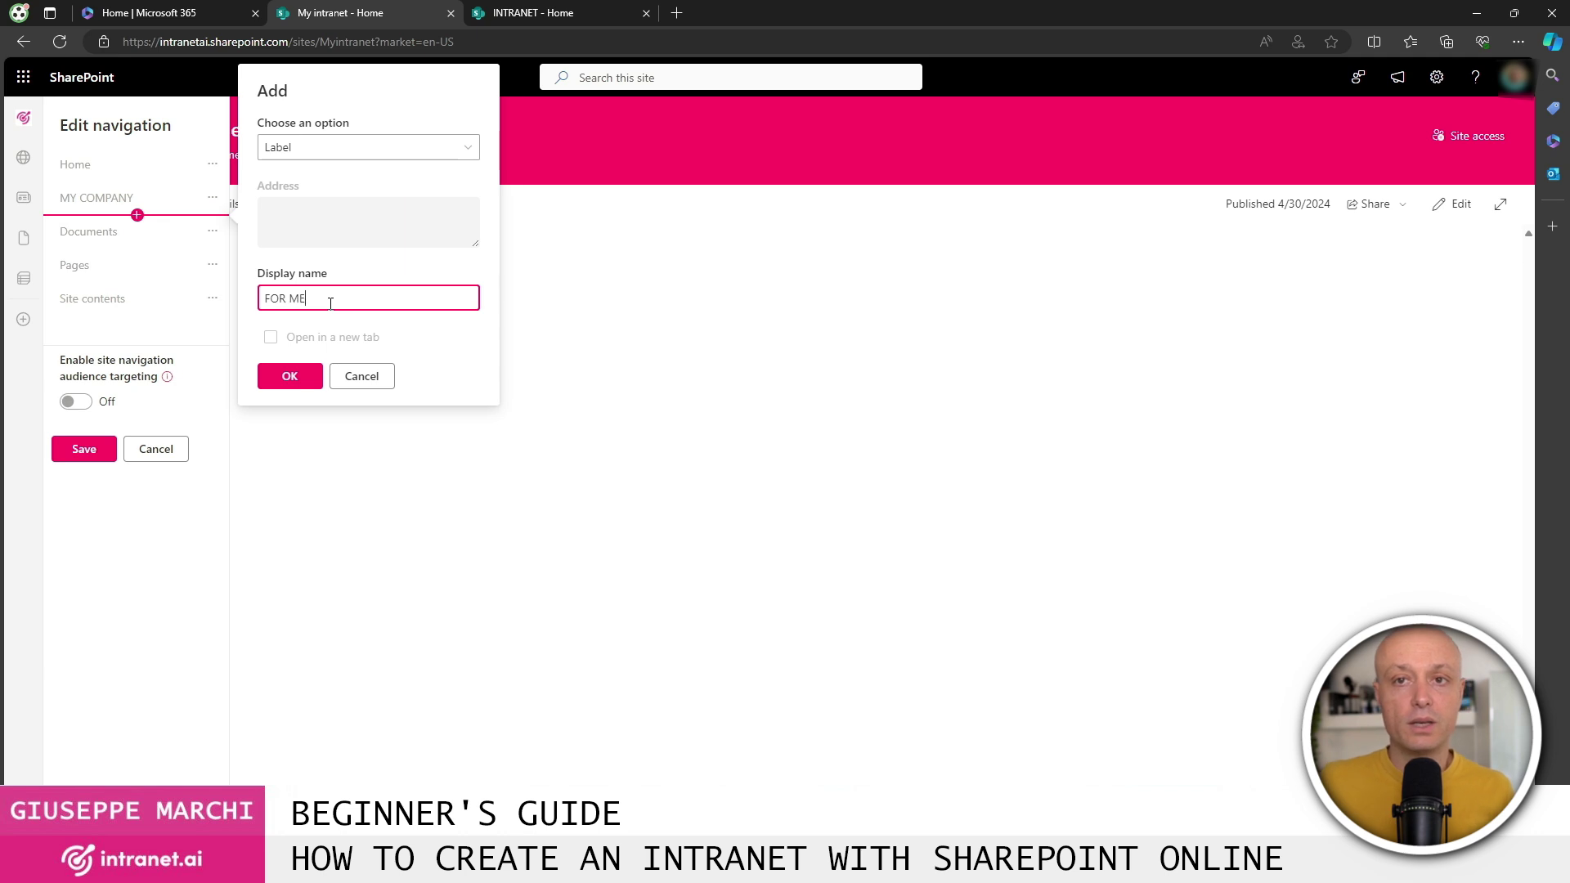
Confirm the FOR ME label and remove Documents, Pages and Site contents from navigation.
left_click(298, 379)
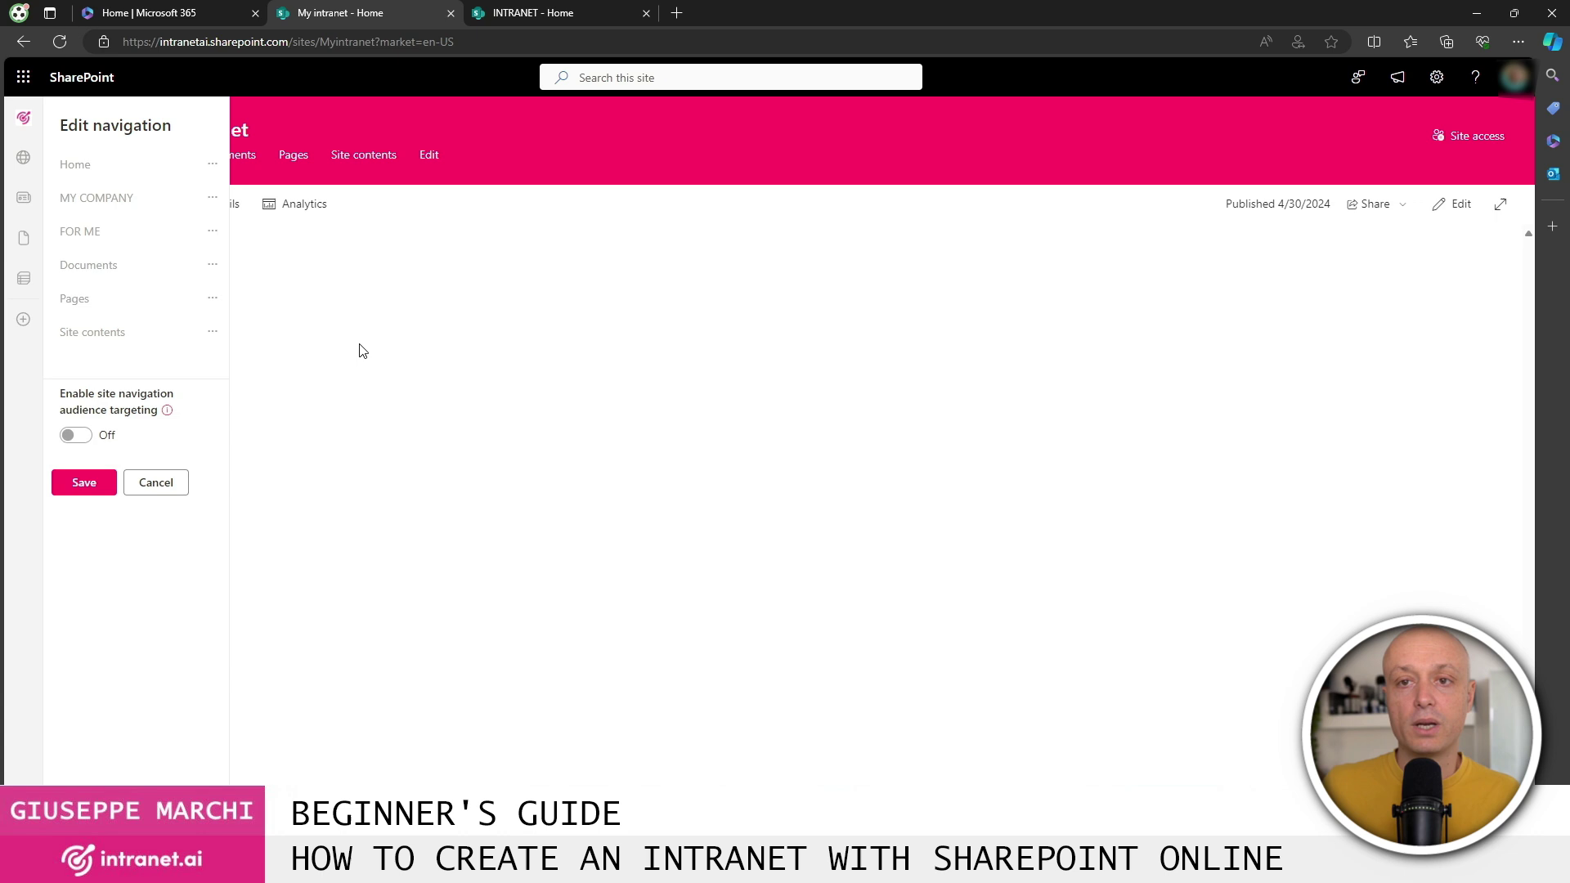
left_click(213, 264)
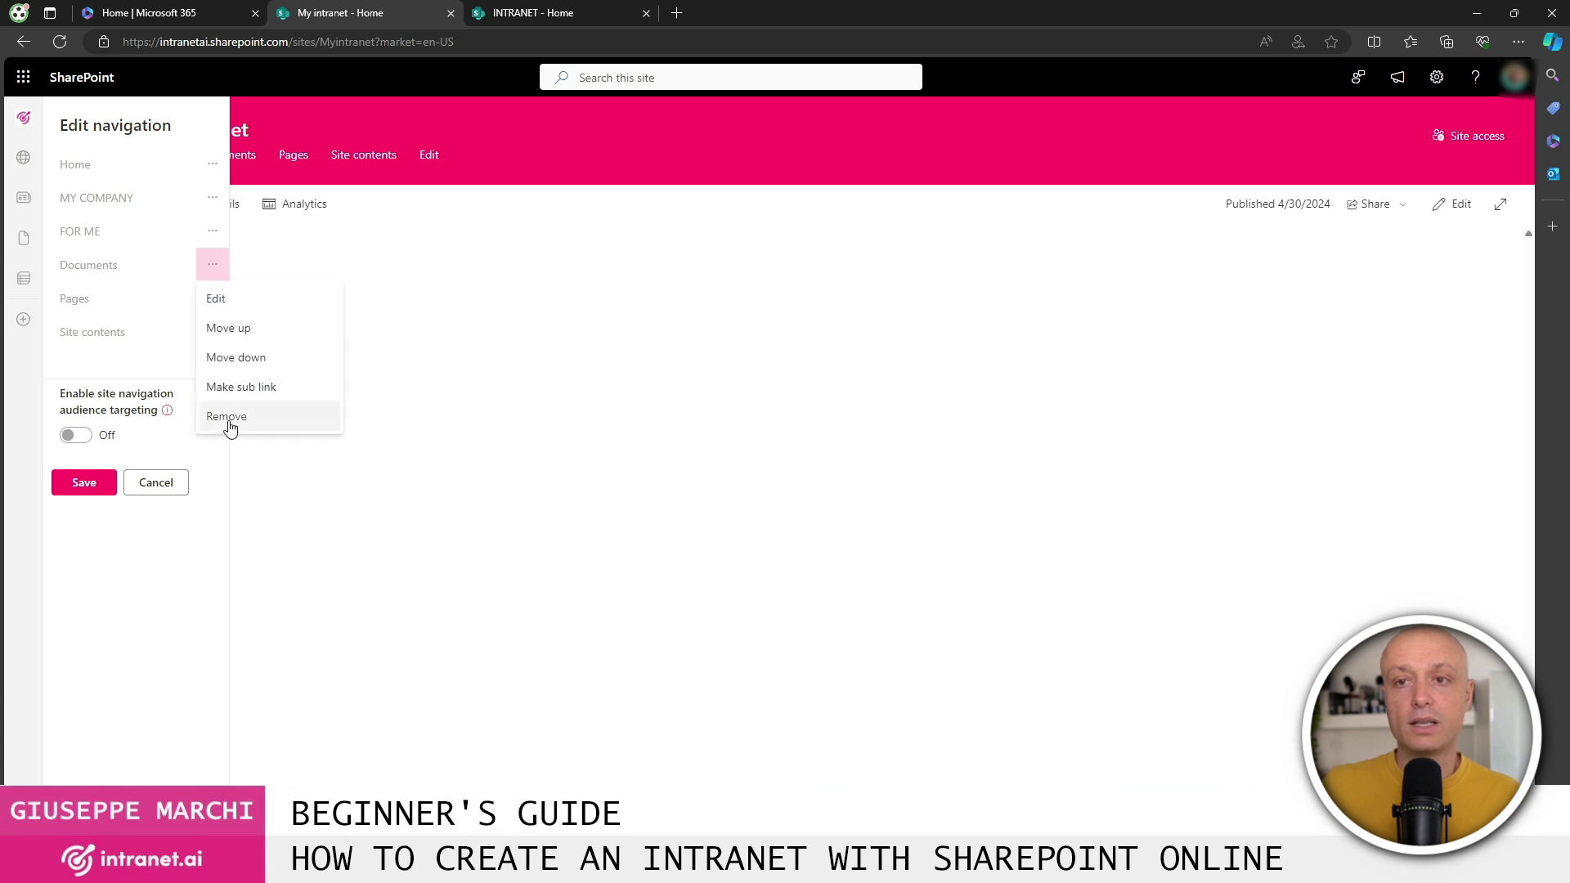
left_click(227, 417)
left_click(213, 265)
left_click(220, 418)
left_click(213, 277)
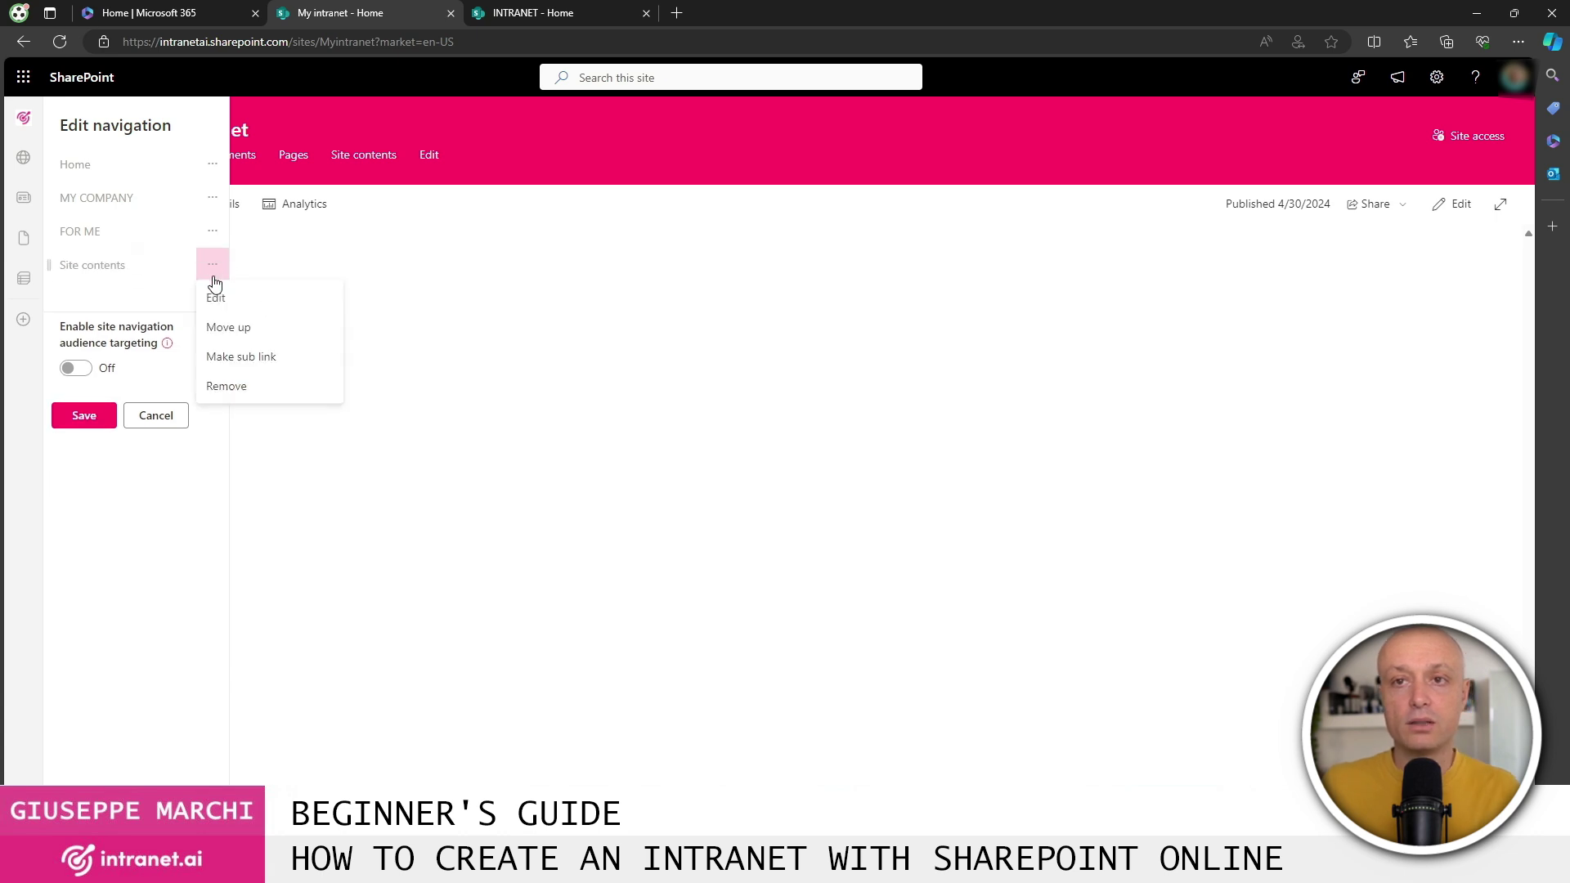
left_click(231, 390)
Rename the Home navigation link to HOME.
left_click(213, 164)
left_click(231, 201)
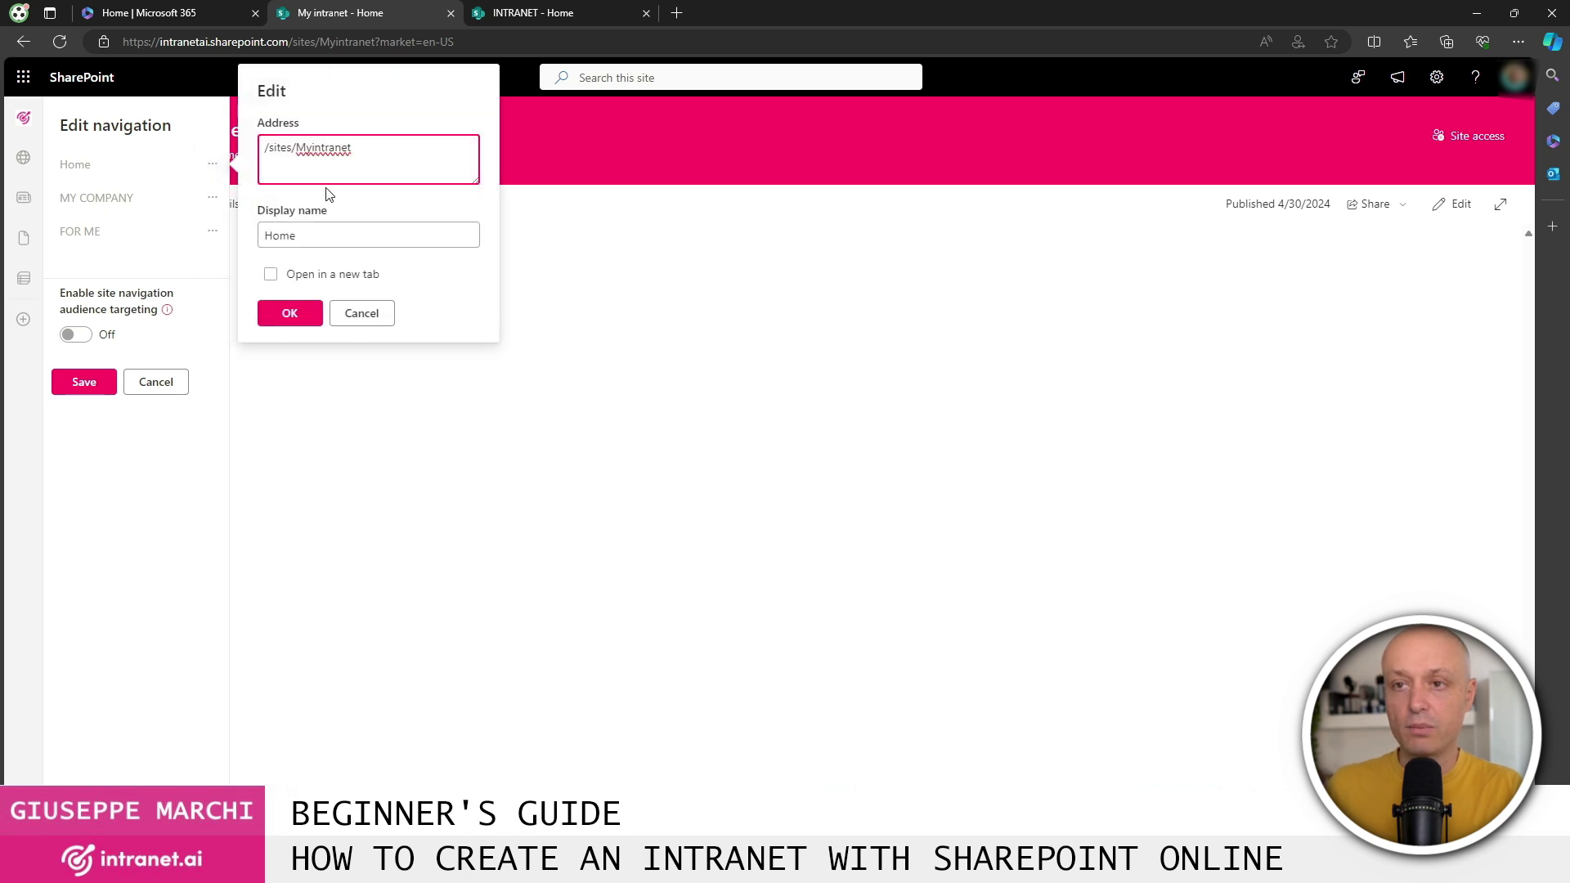
double_click(323, 235)
type("HOME")
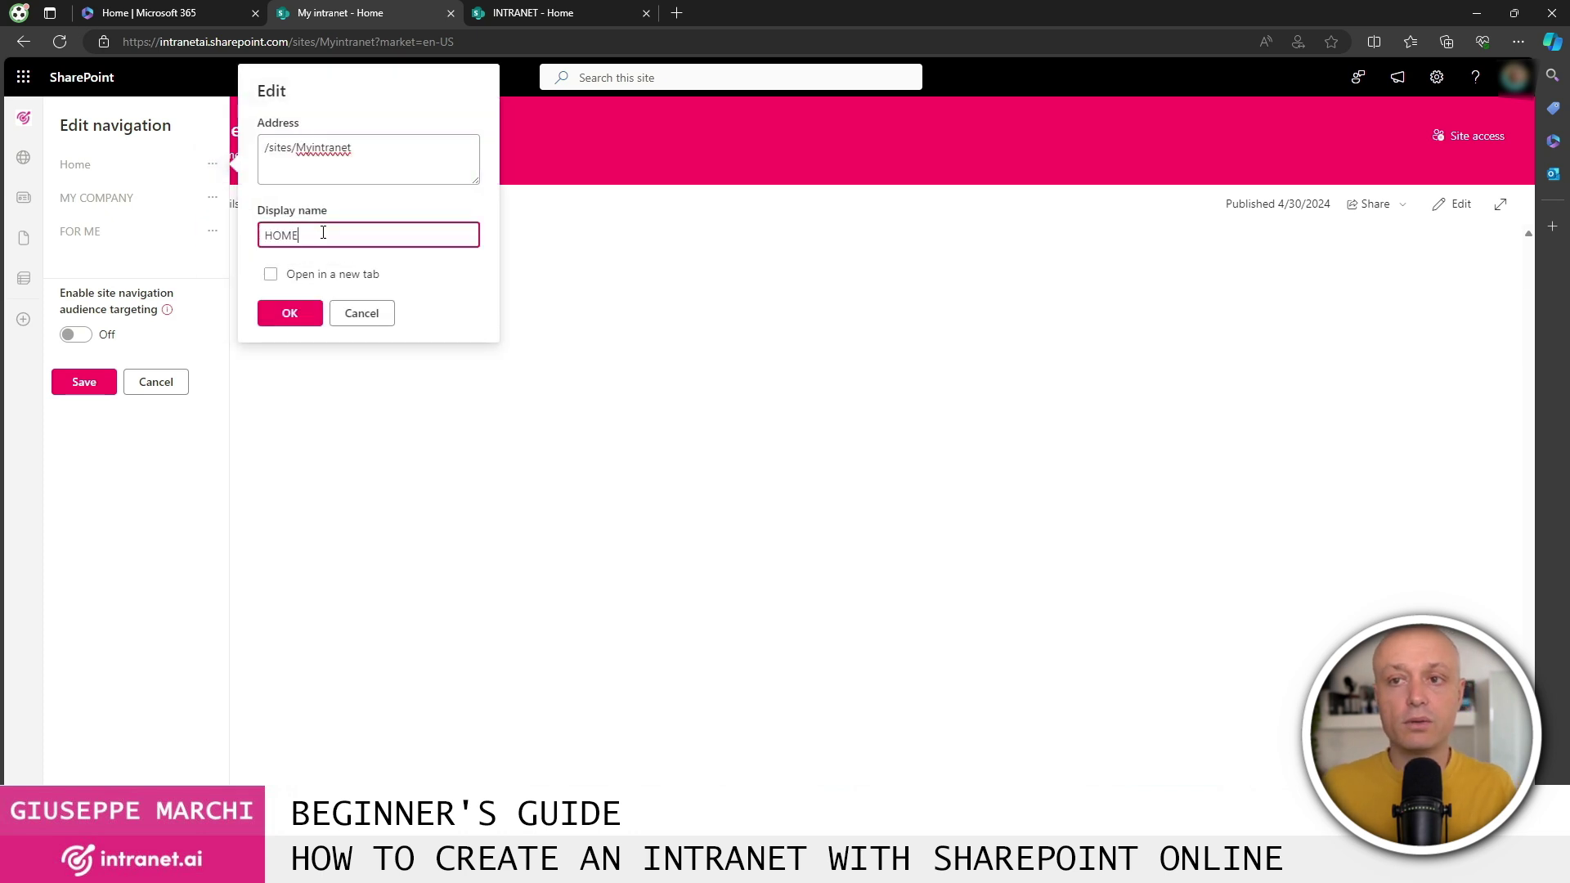
left_click(291, 311)
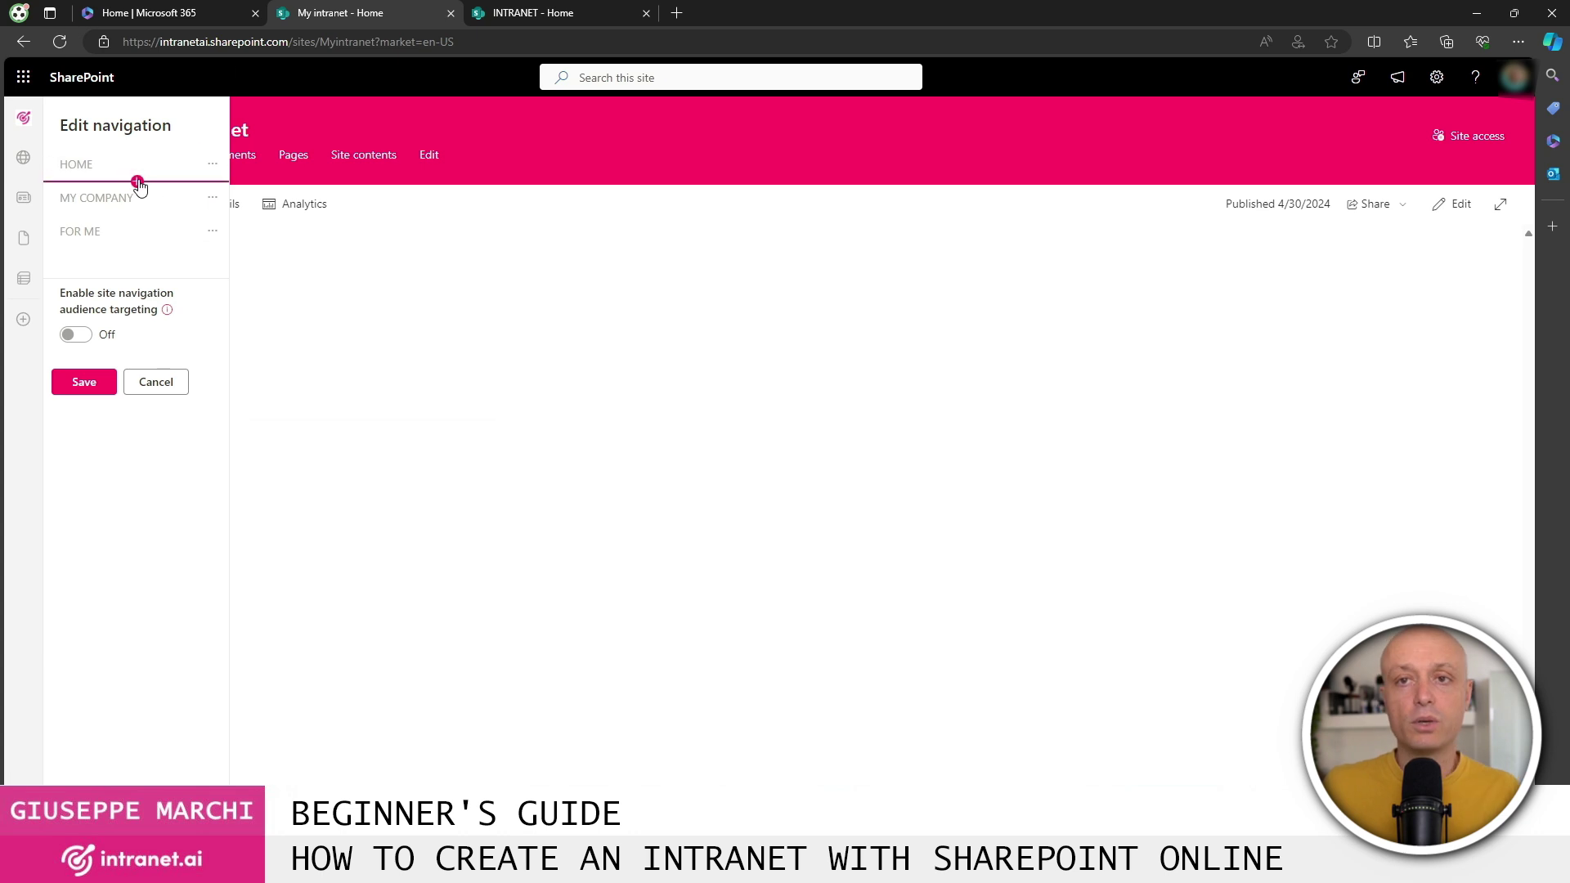
Add a second MY COMPANY label and nest it as a sub link under the first.
left_click(138, 180)
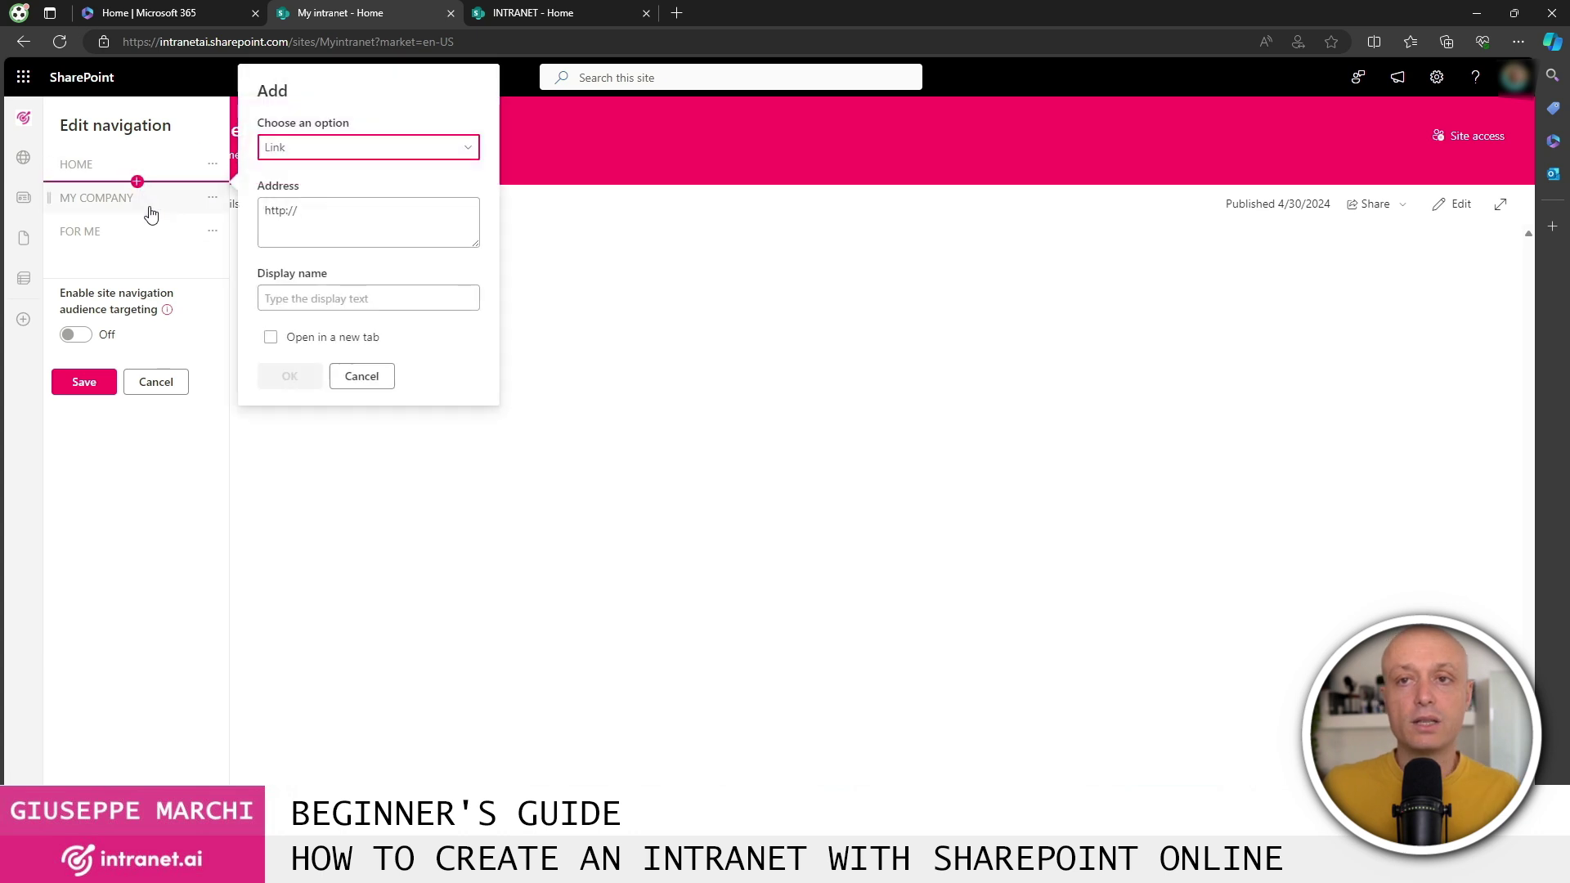
left_click(359, 150)
left_click(316, 206)
left_click(327, 298)
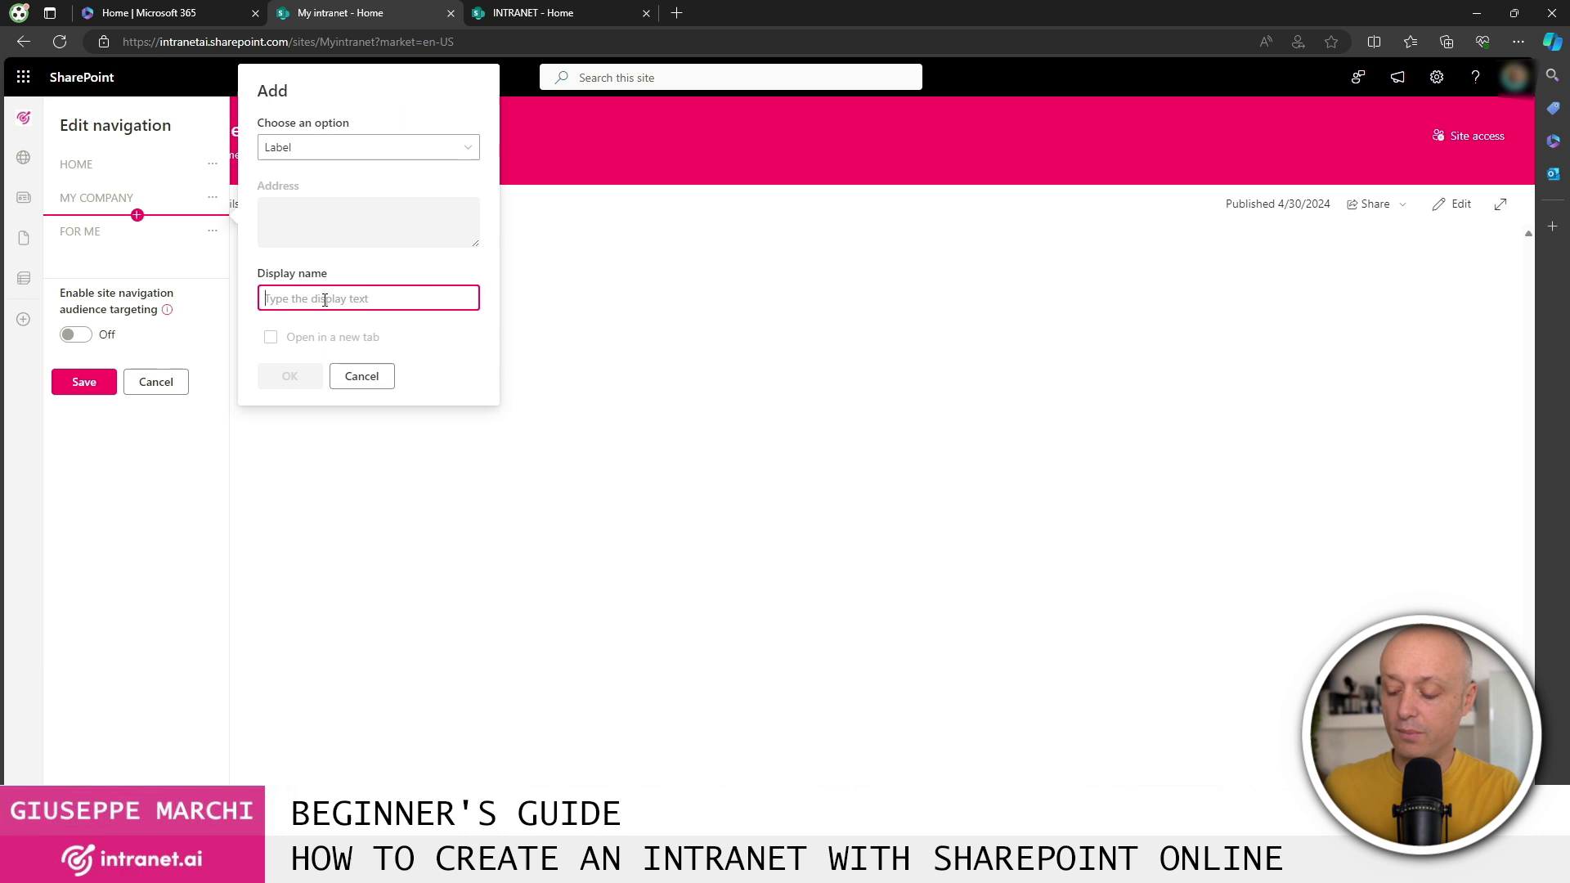
type("MY COMPANY")
left_click(290, 376)
left_click(211, 231)
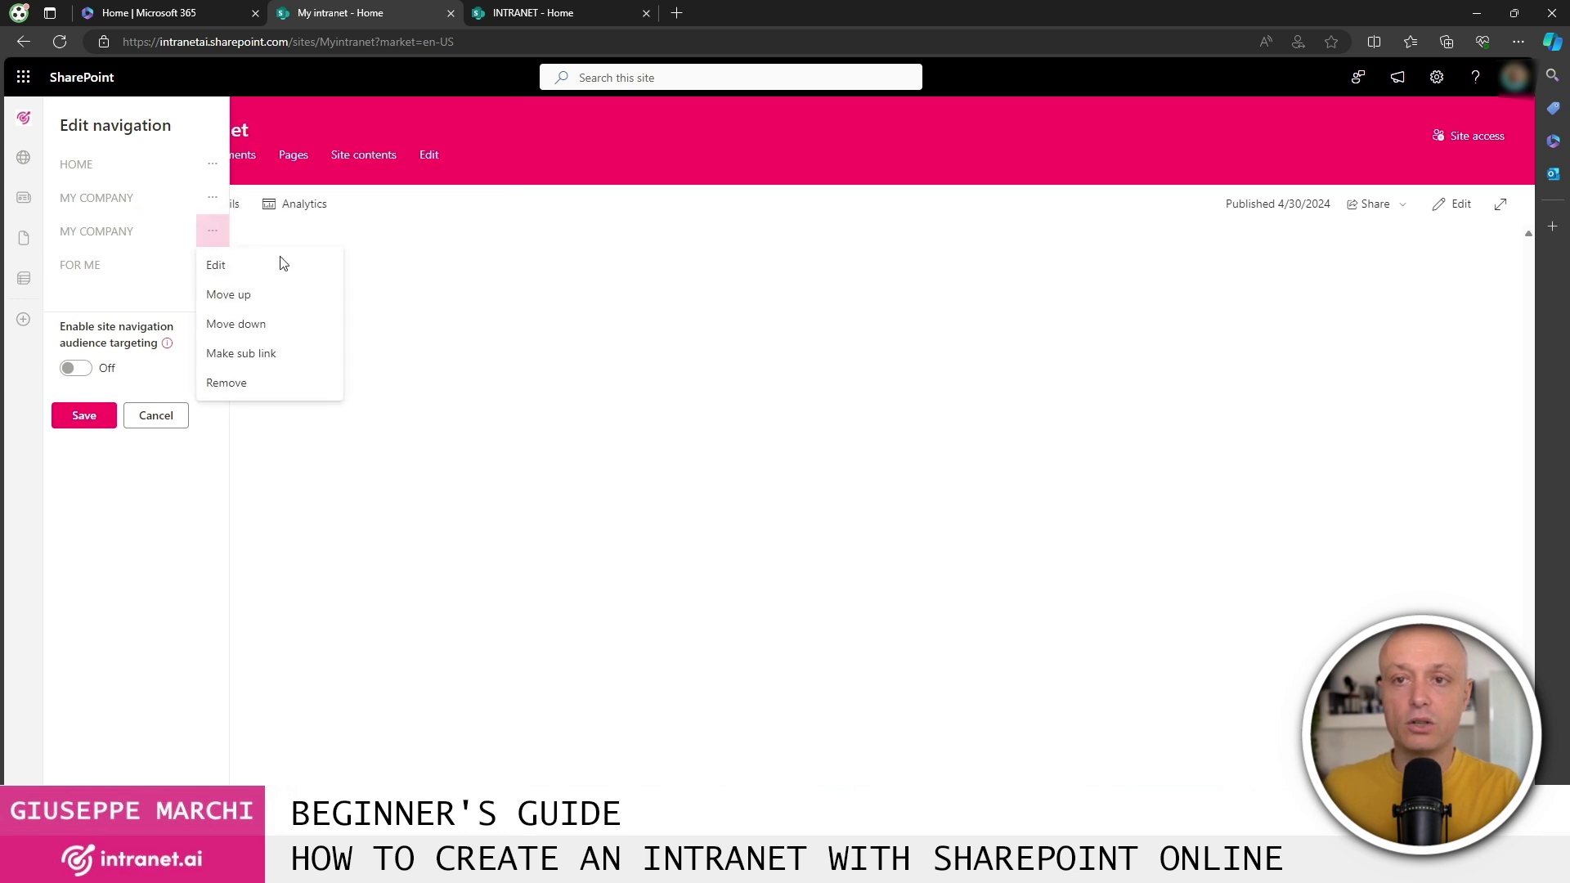
left_click(272, 354)
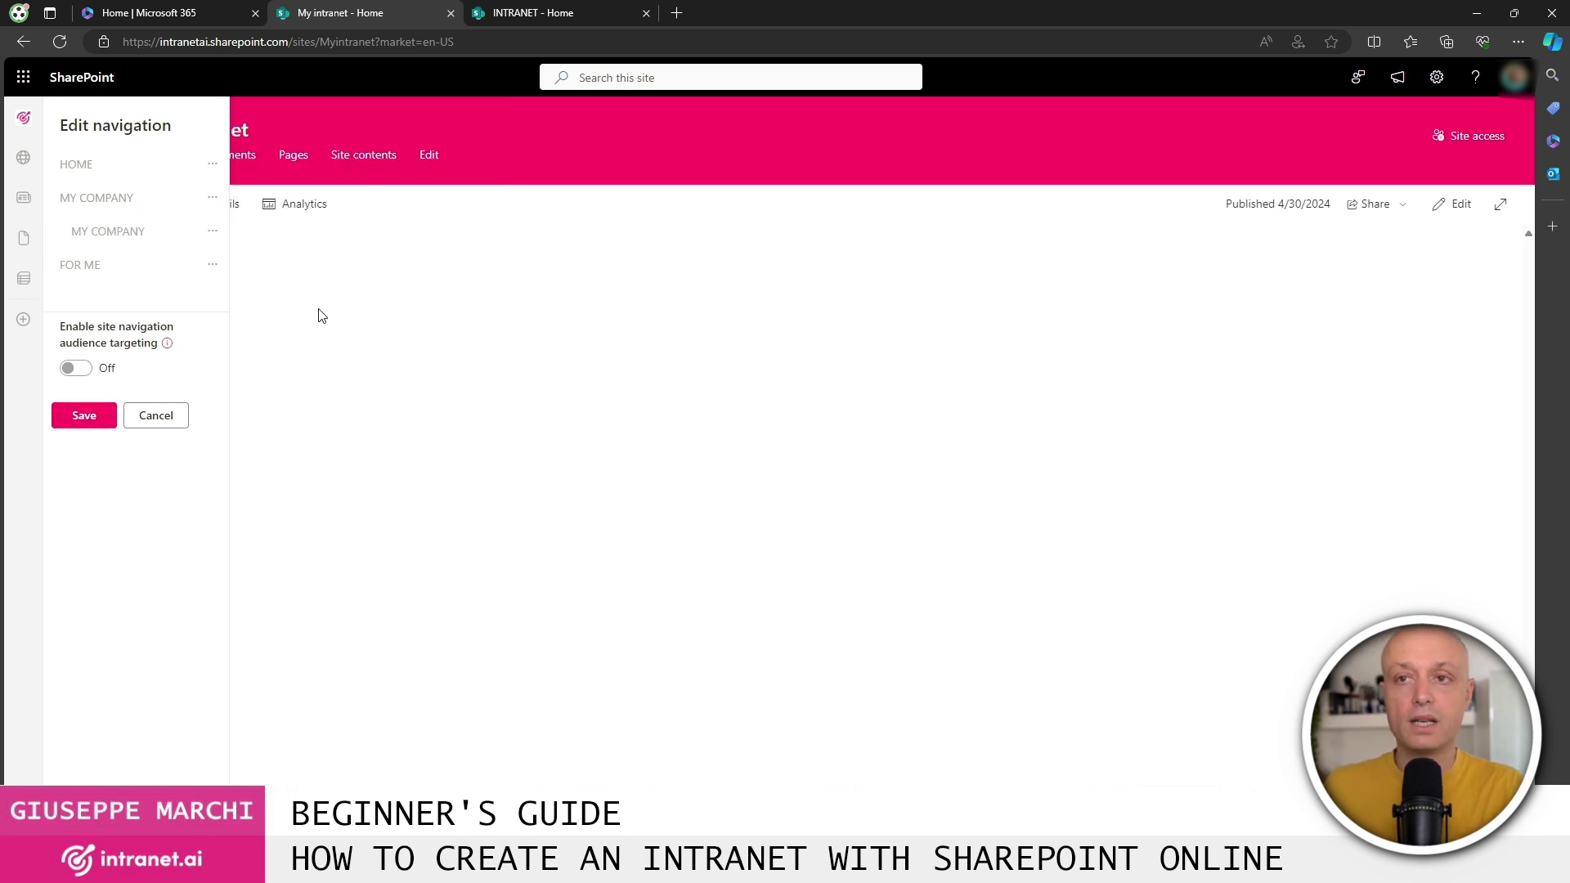
Add a People Directory link pointing to the site's own web address.
left_click(143, 249)
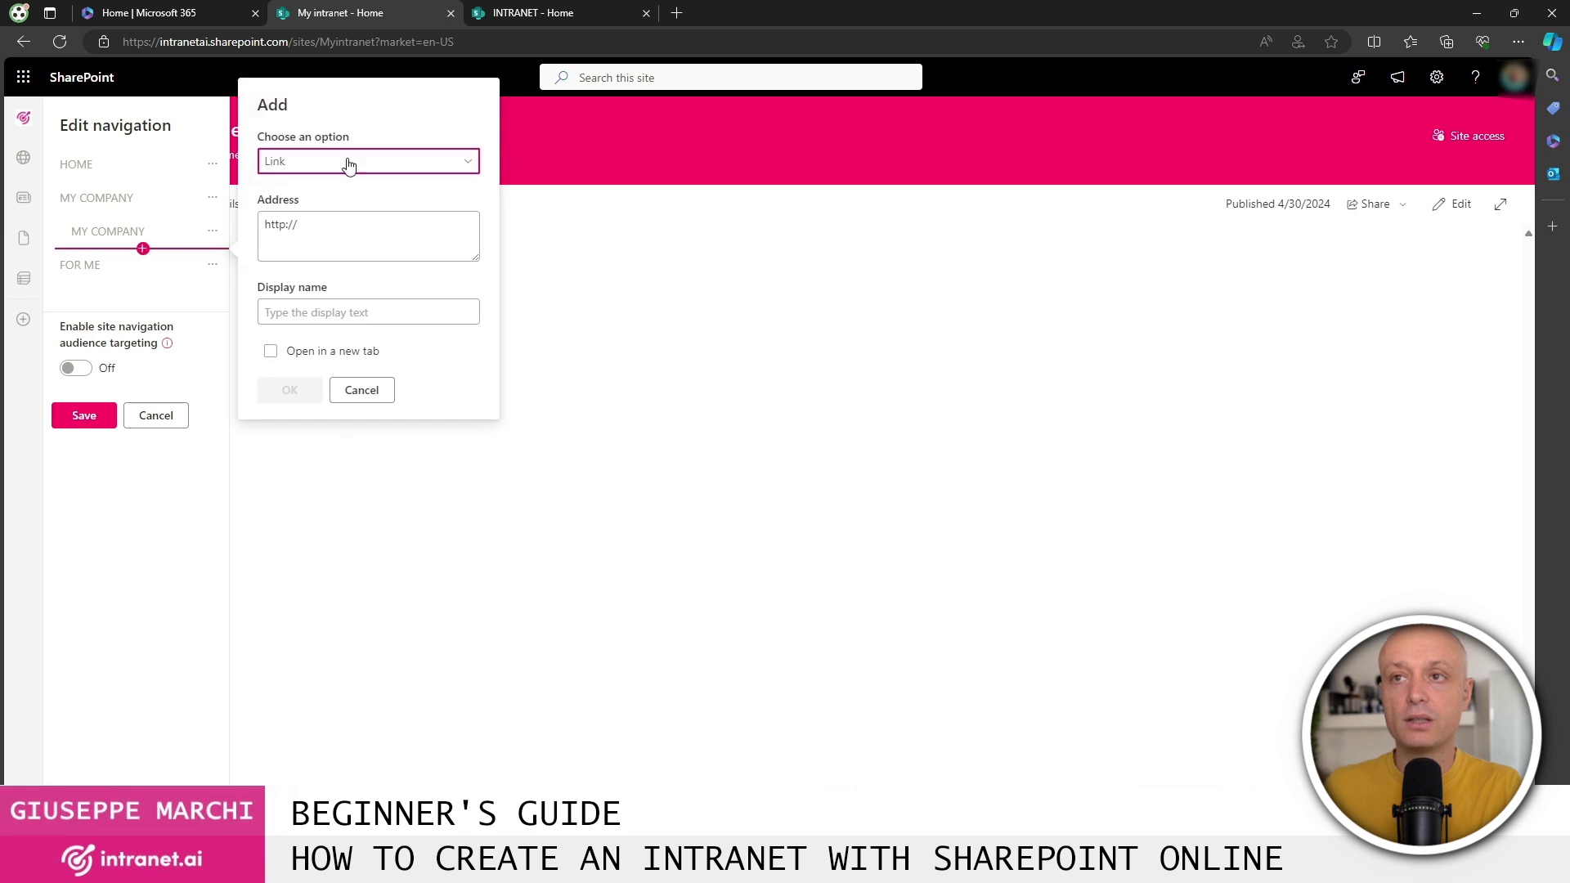
left_click_drag(379, 41, 118, 42)
key("ctrl+c")
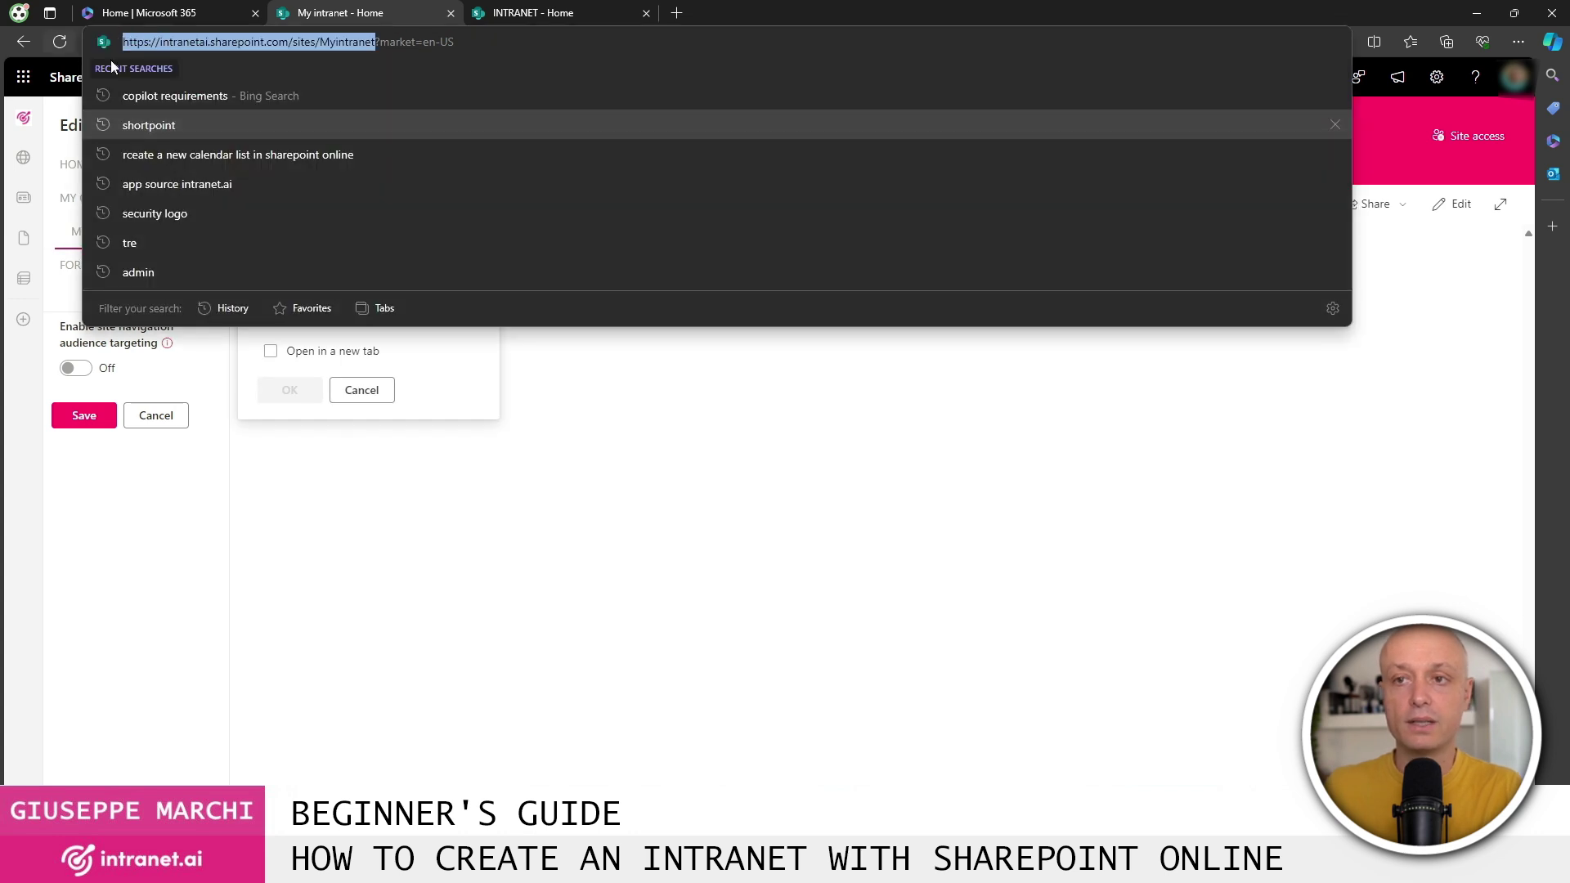
left_click(340, 201)
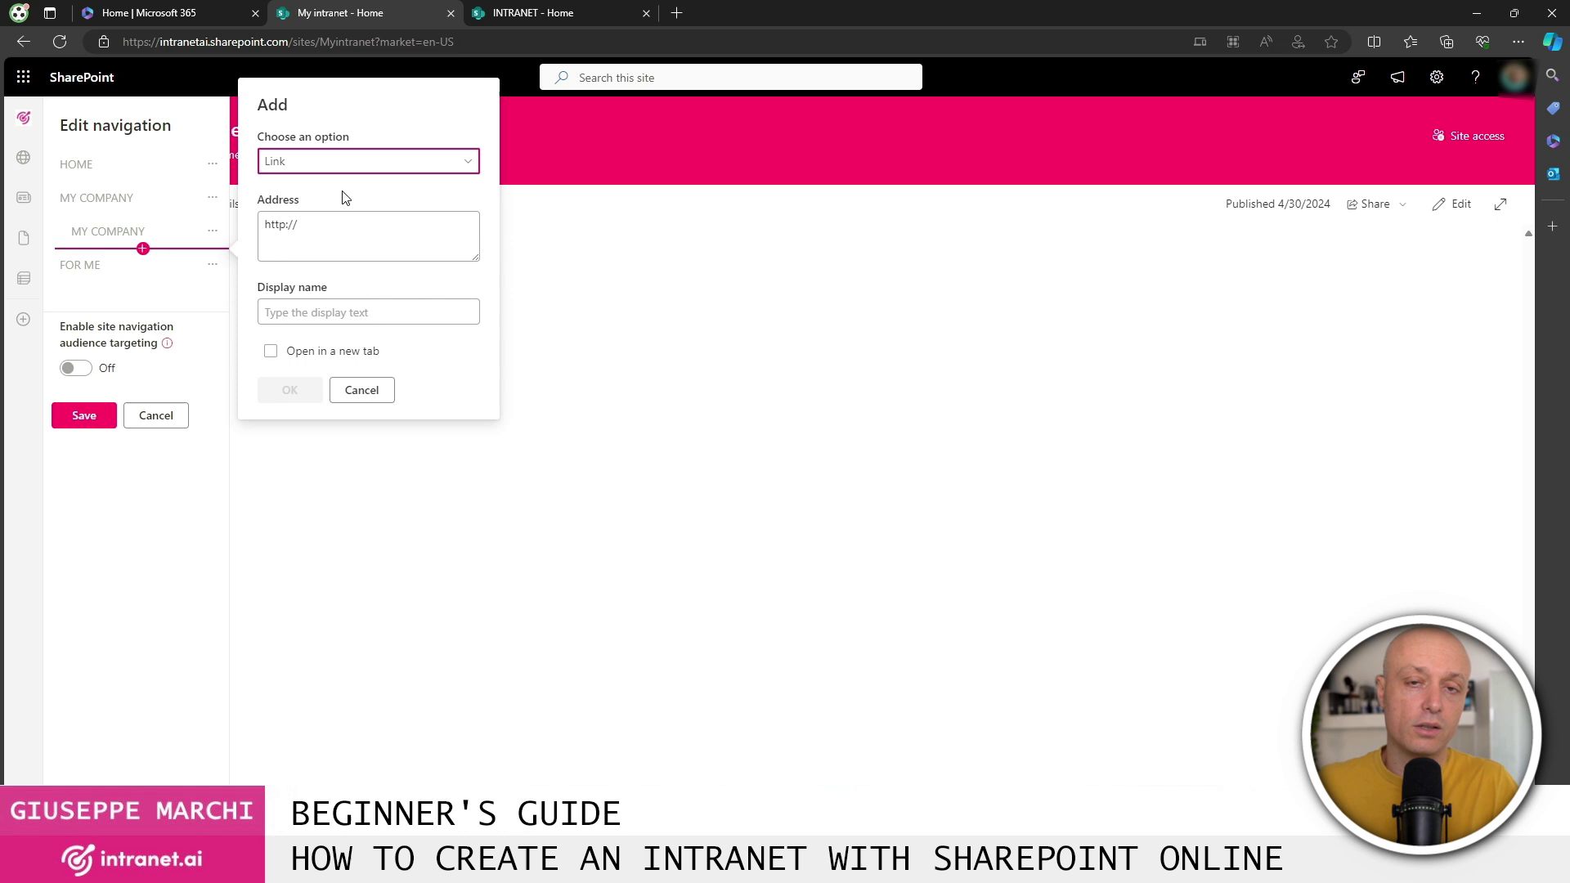
key("ctrl+a")
key("ctrl+v")
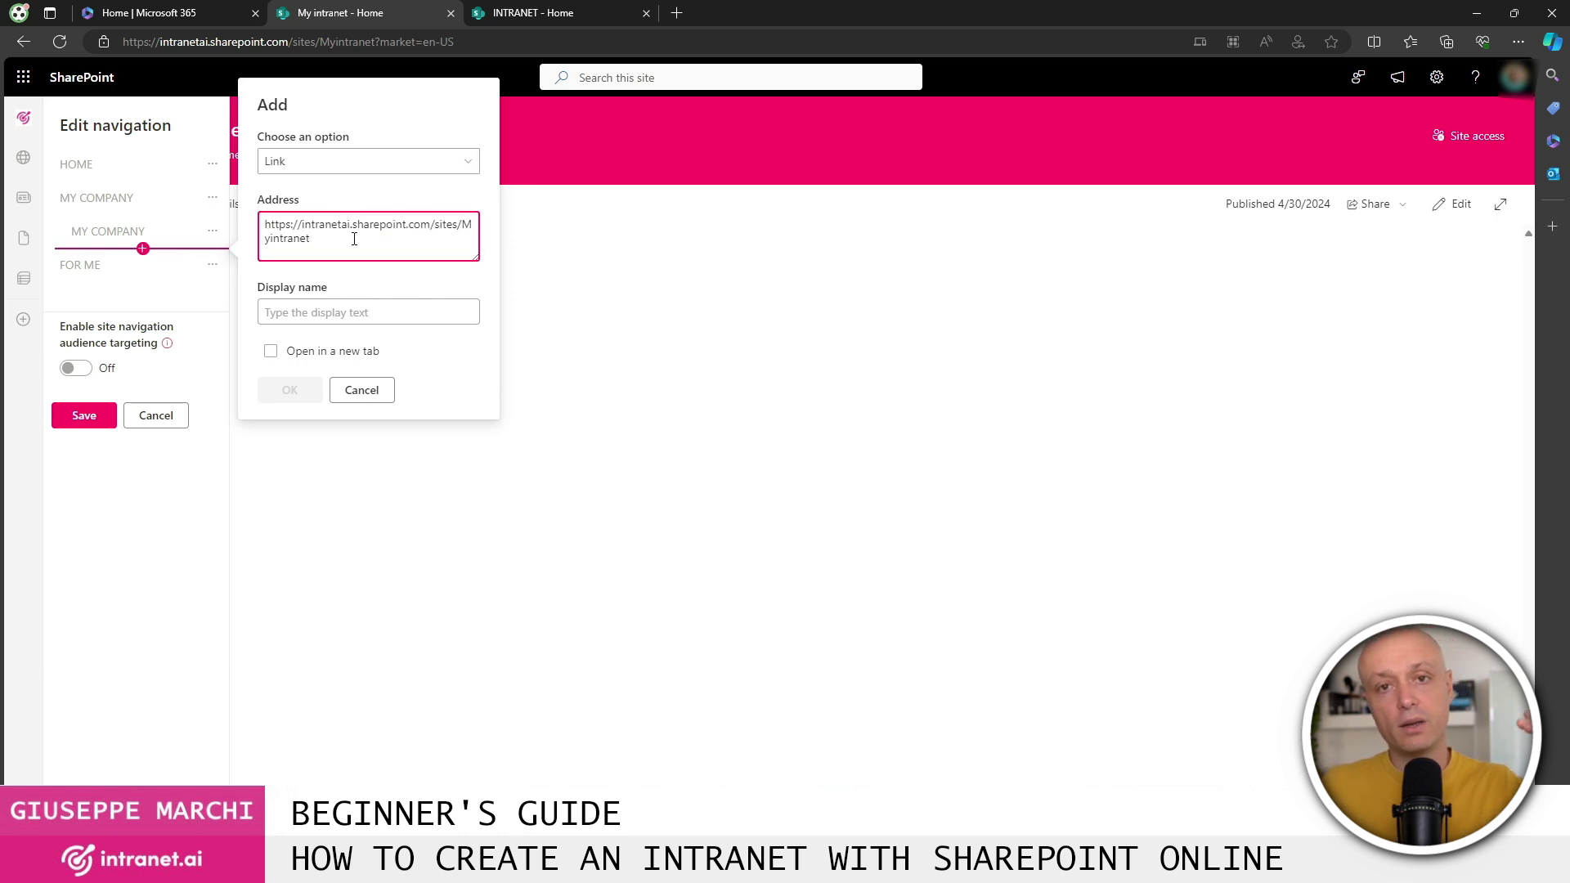
left_click(360, 312)
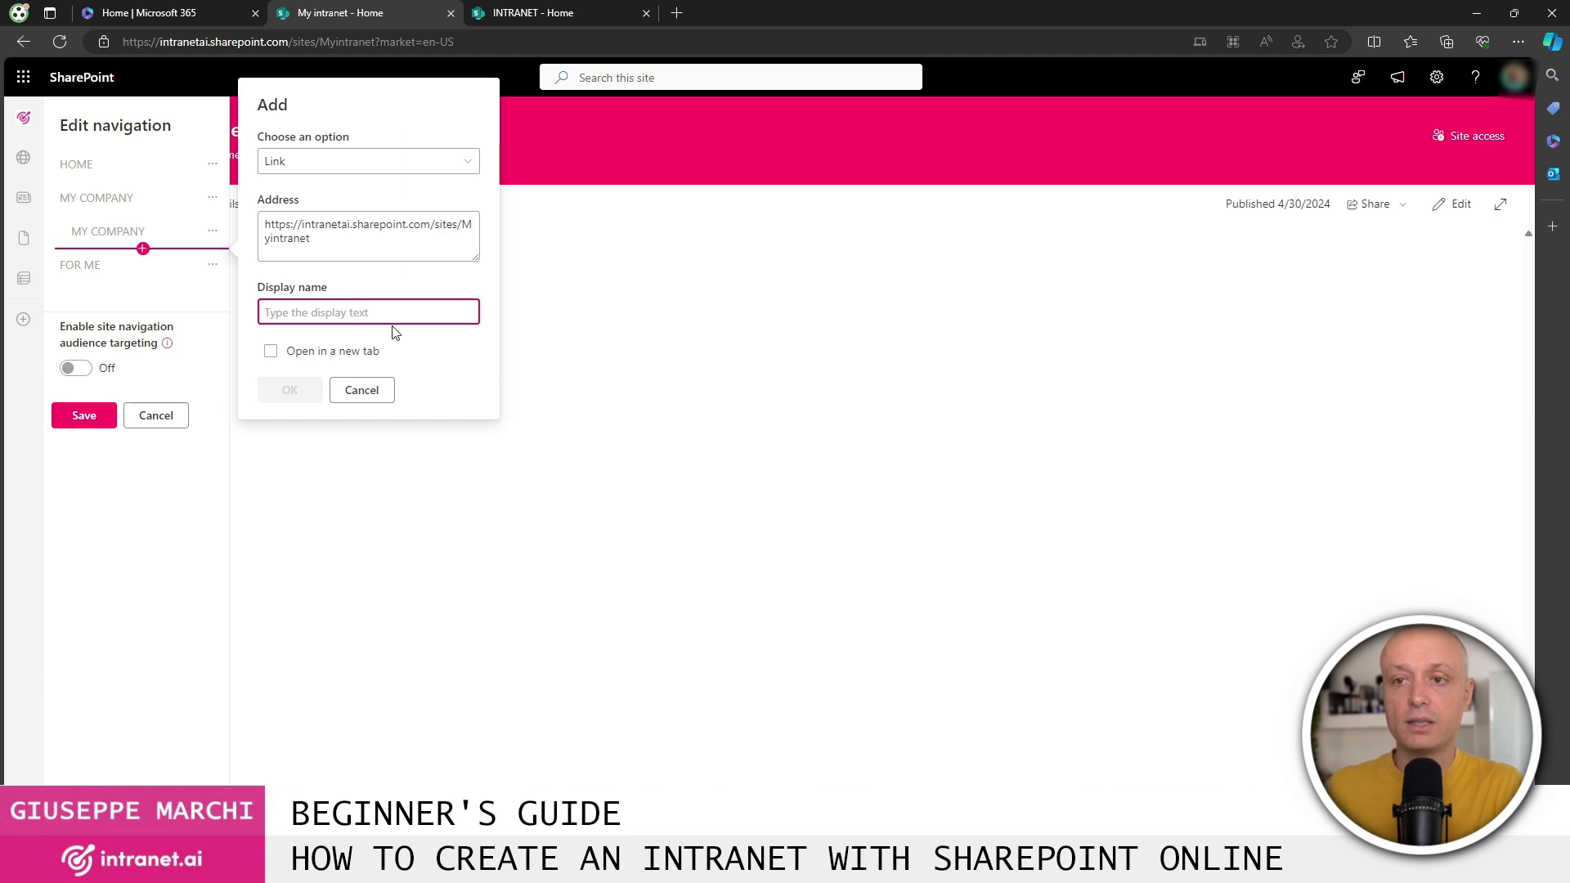
type("People Directory")
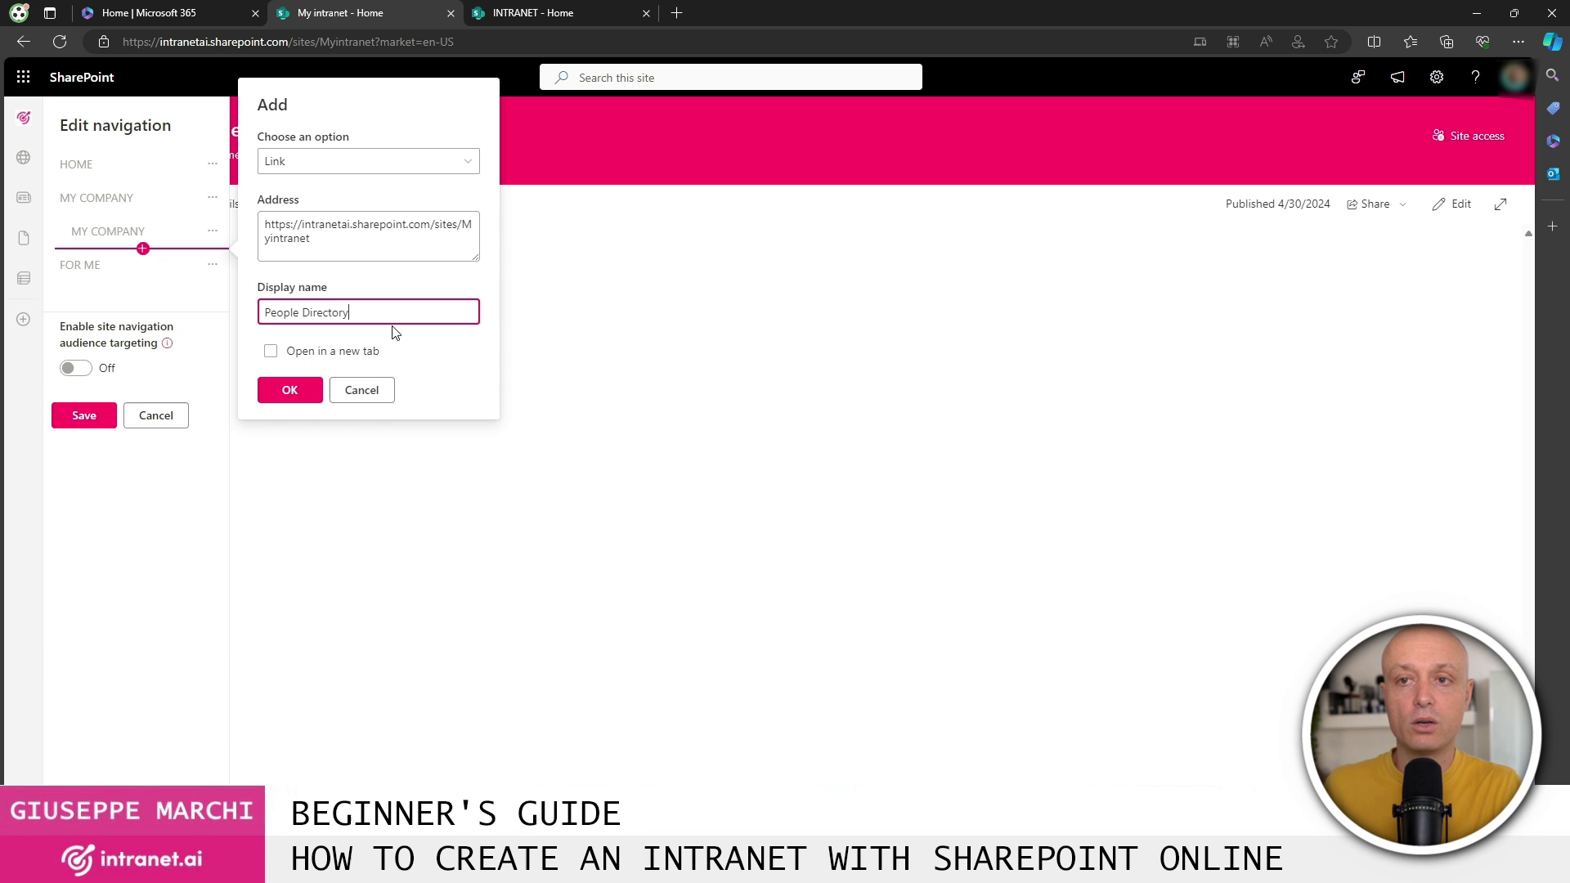
left_click(289, 391)
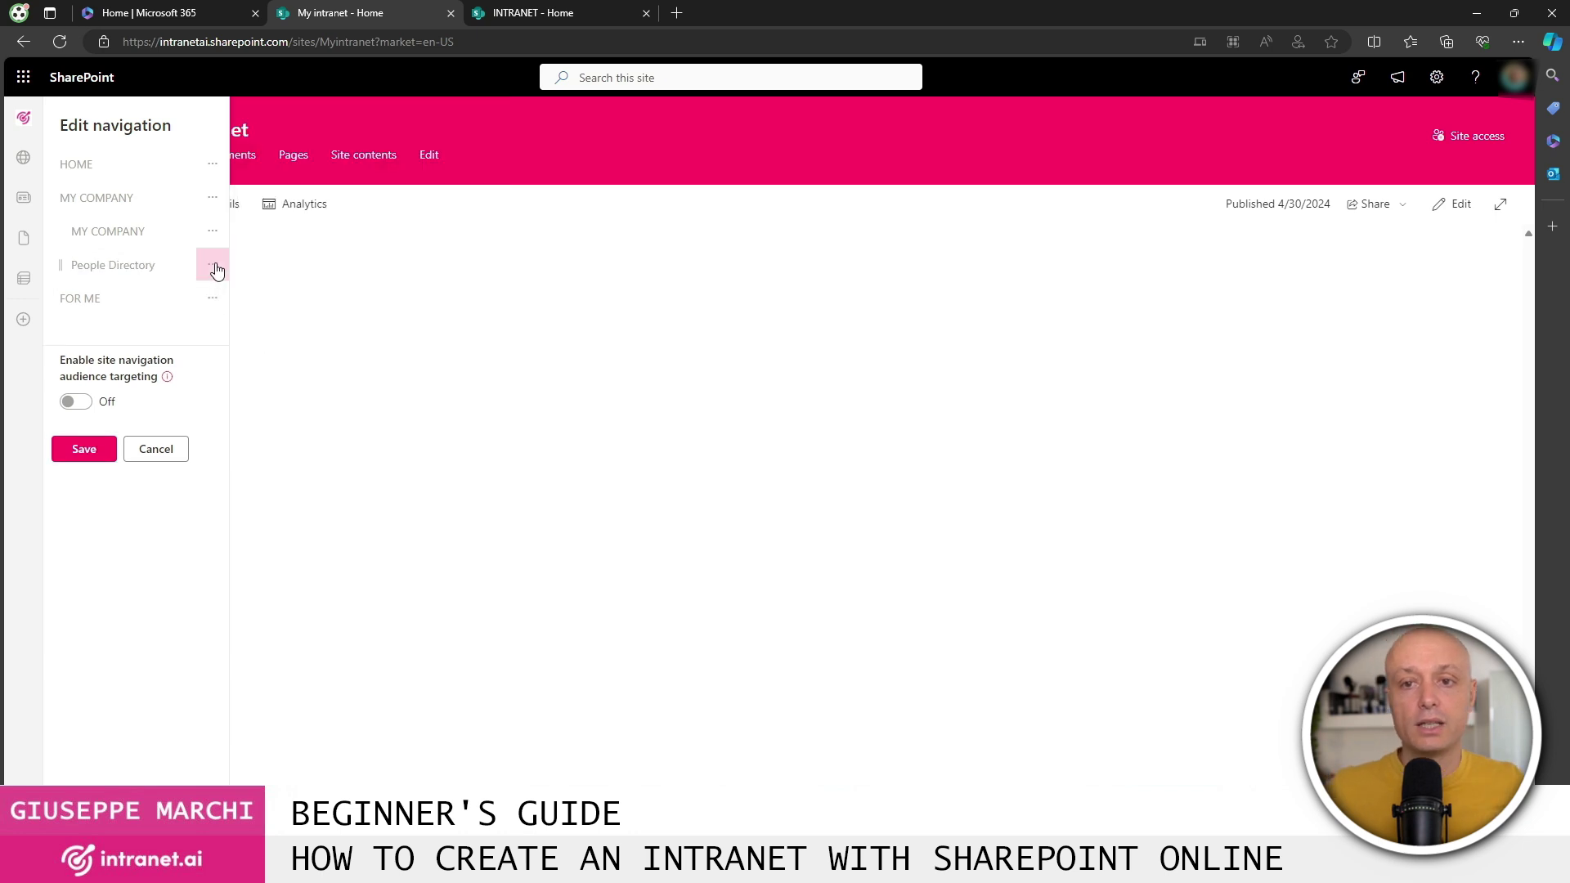
Nest People Directory under the MY COMPANY sub label and save the navigation.
left_click(212, 264)
left_click(267, 386)
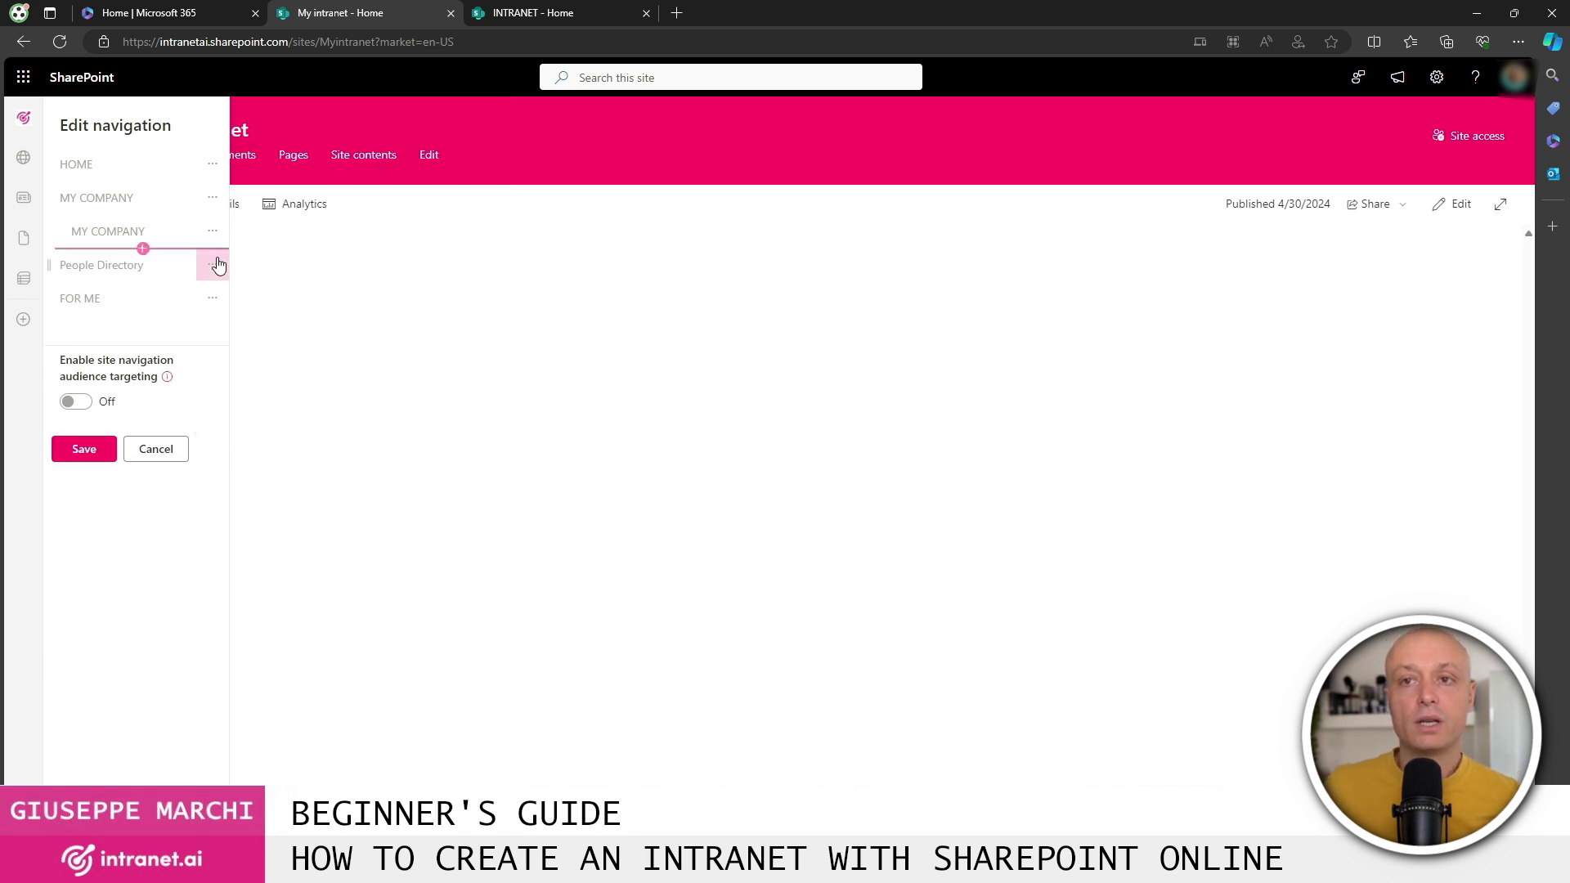
left_click(215, 263)
left_click(241, 387)
left_click(213, 264)
left_click(245, 356)
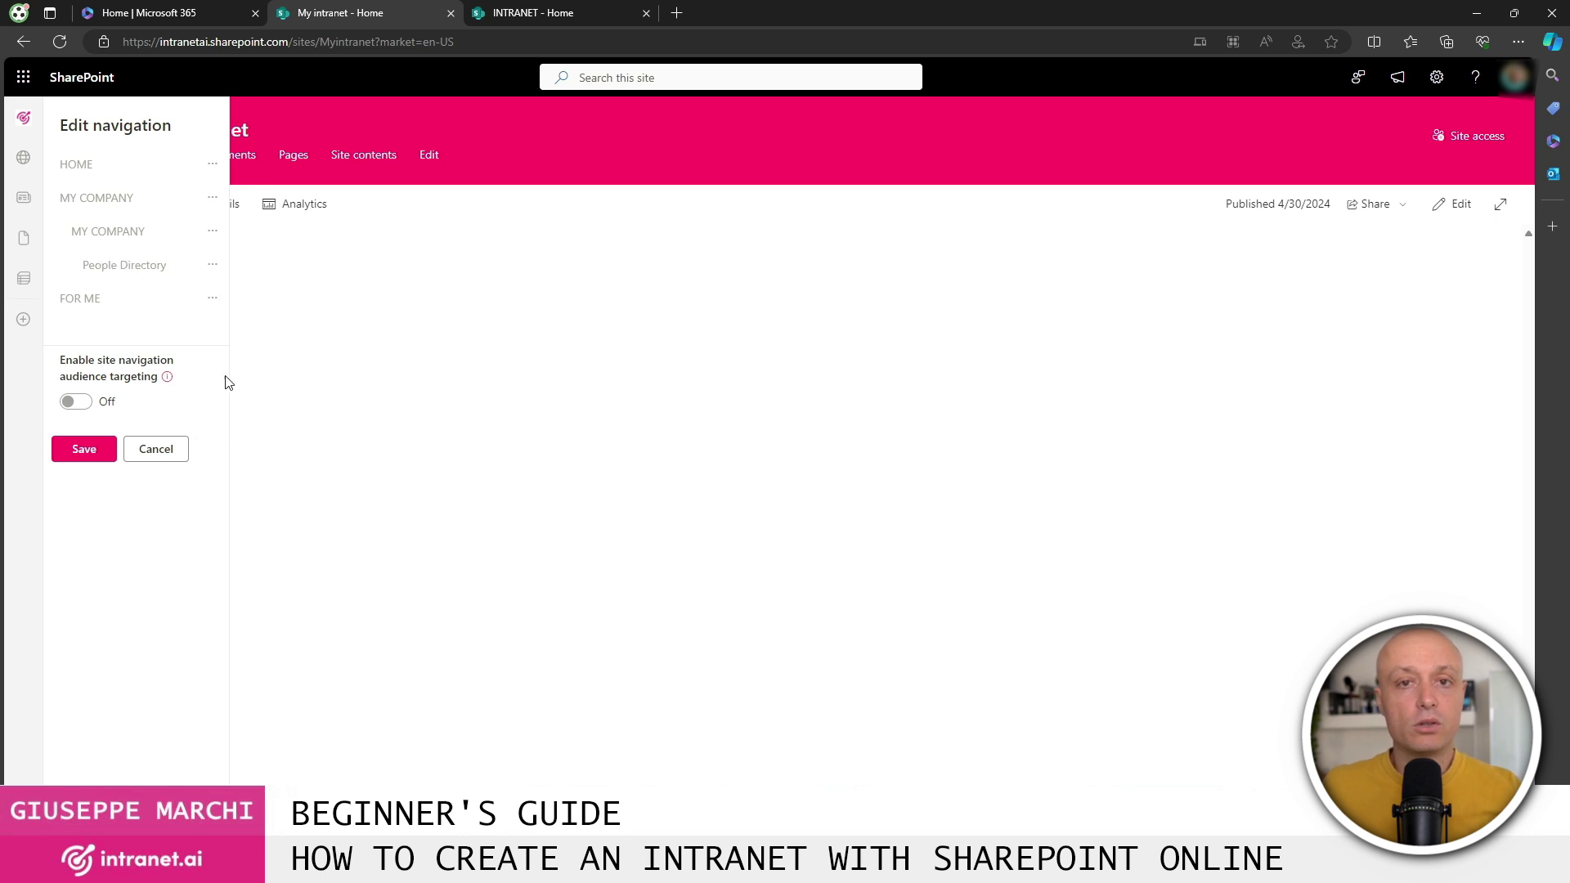
left_click(82, 452)
mouse_move(282, 158)
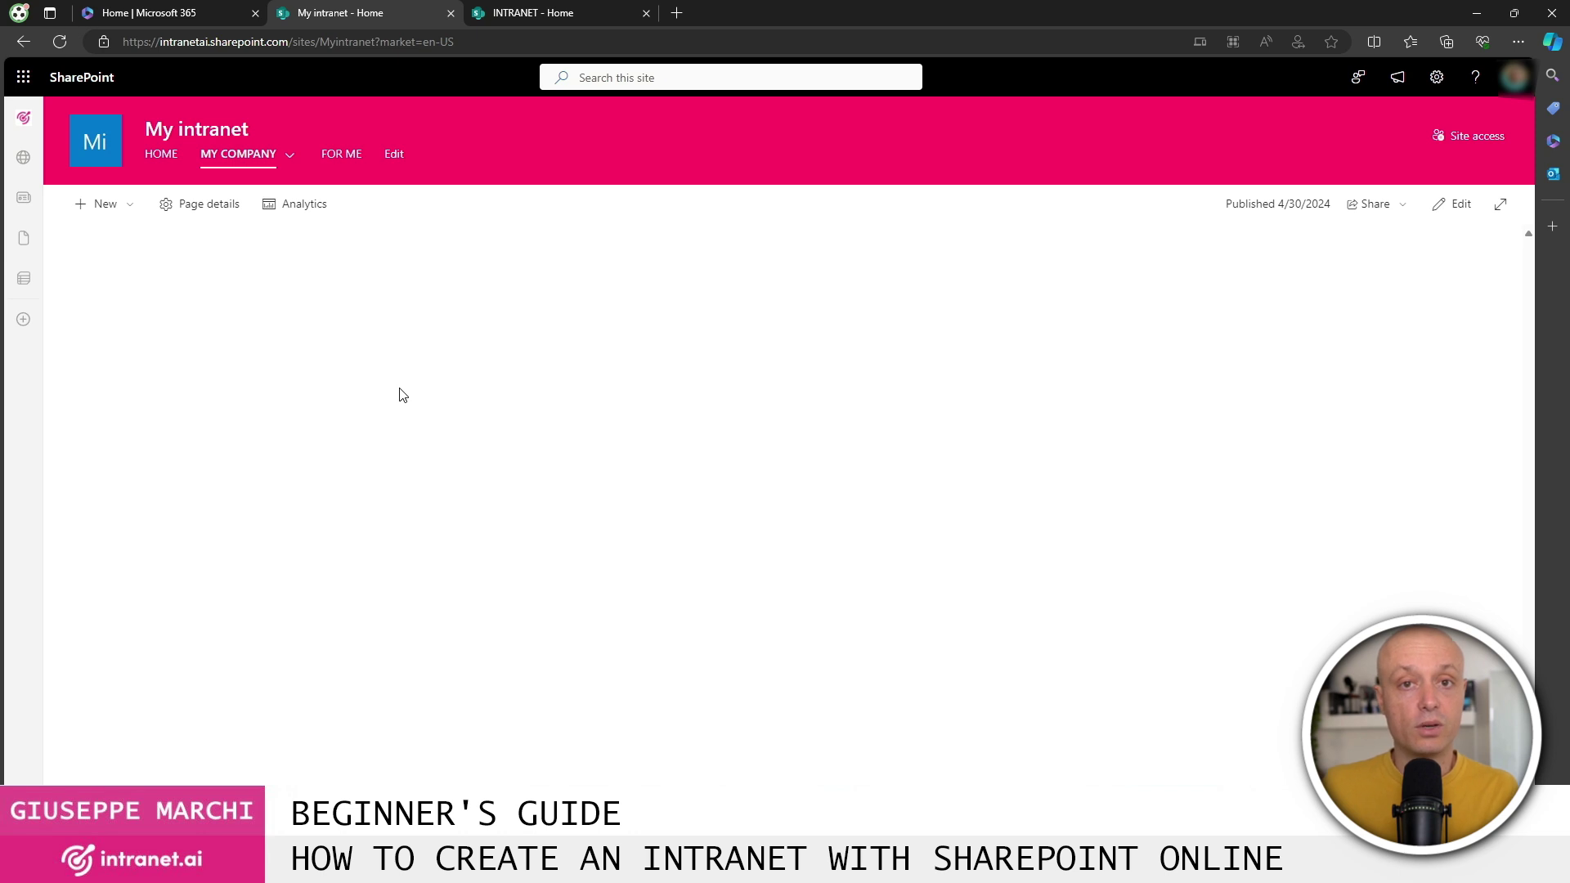
Put the My intranet homepage into edit mode and add a two-column section.
left_click(1449, 205)
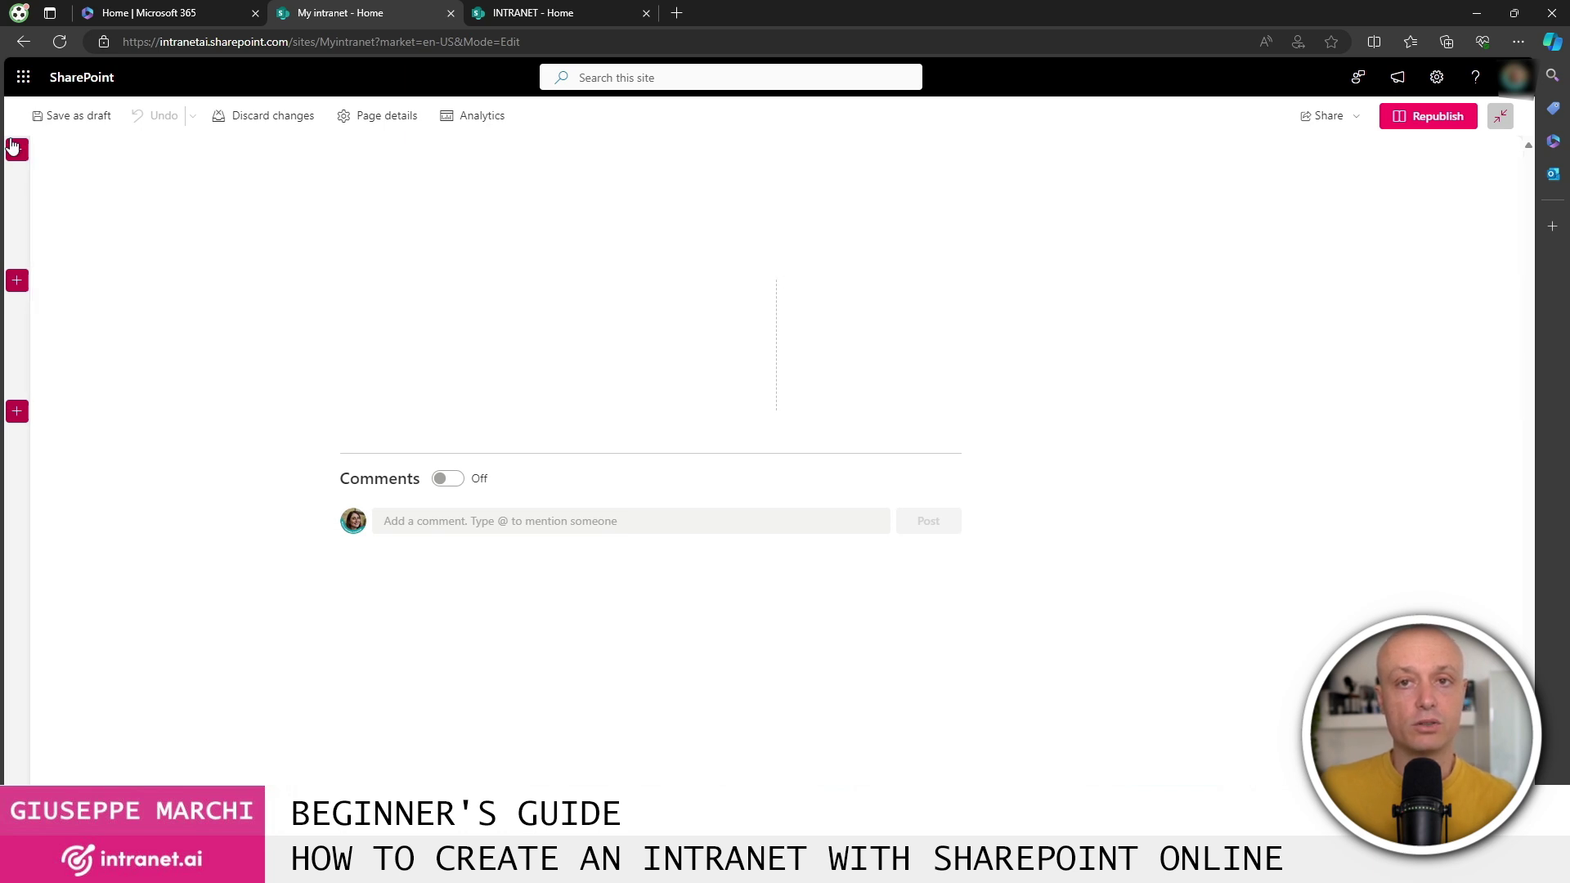
left_click(18, 411)
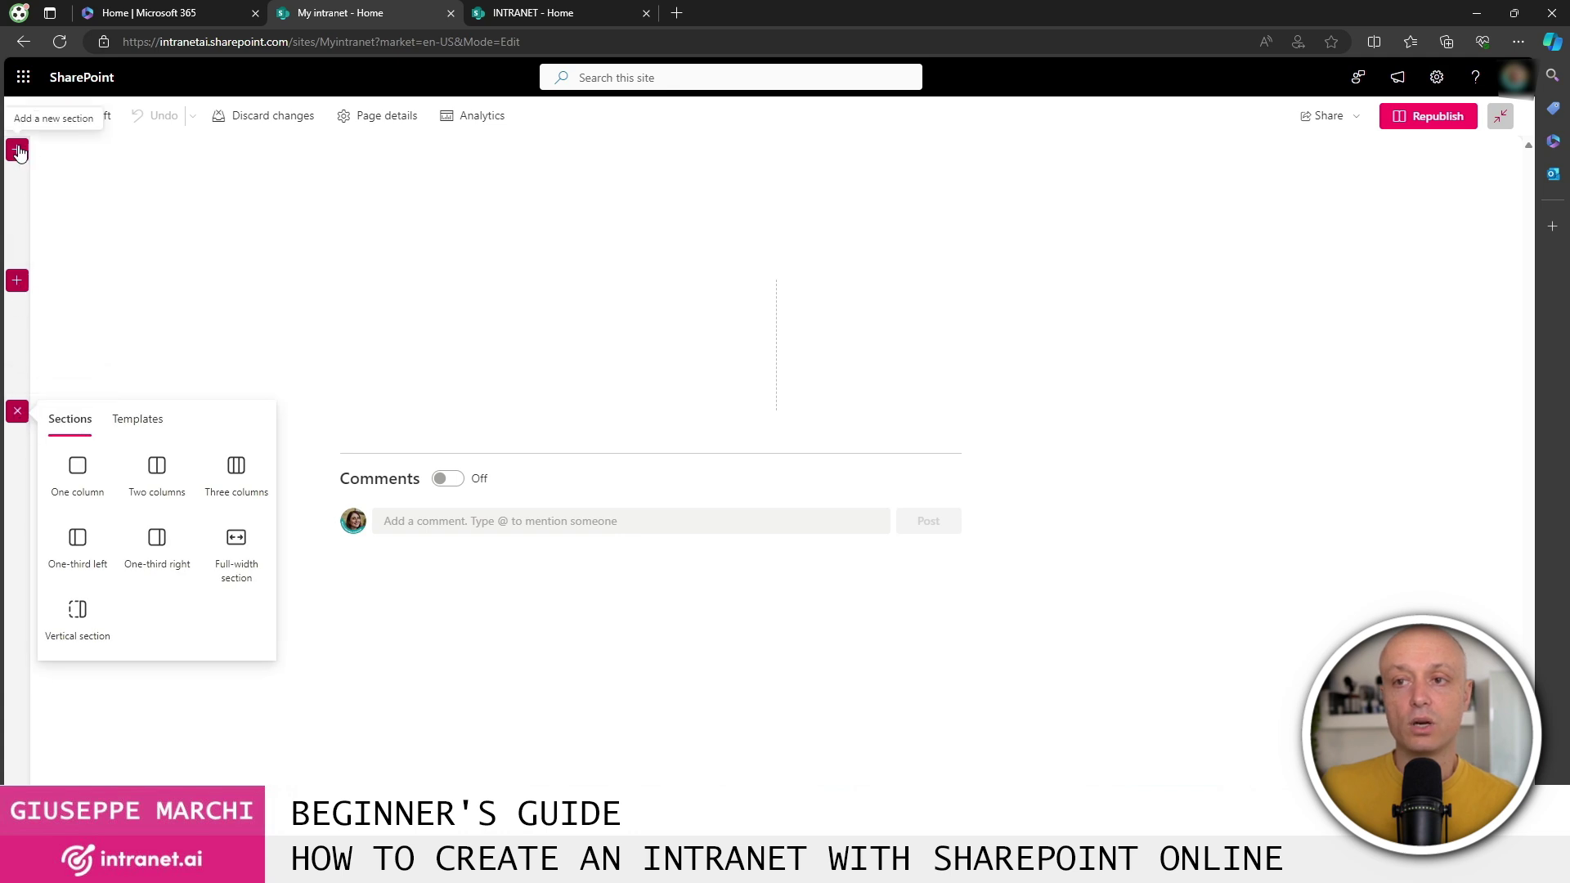
left_click(379, 336)
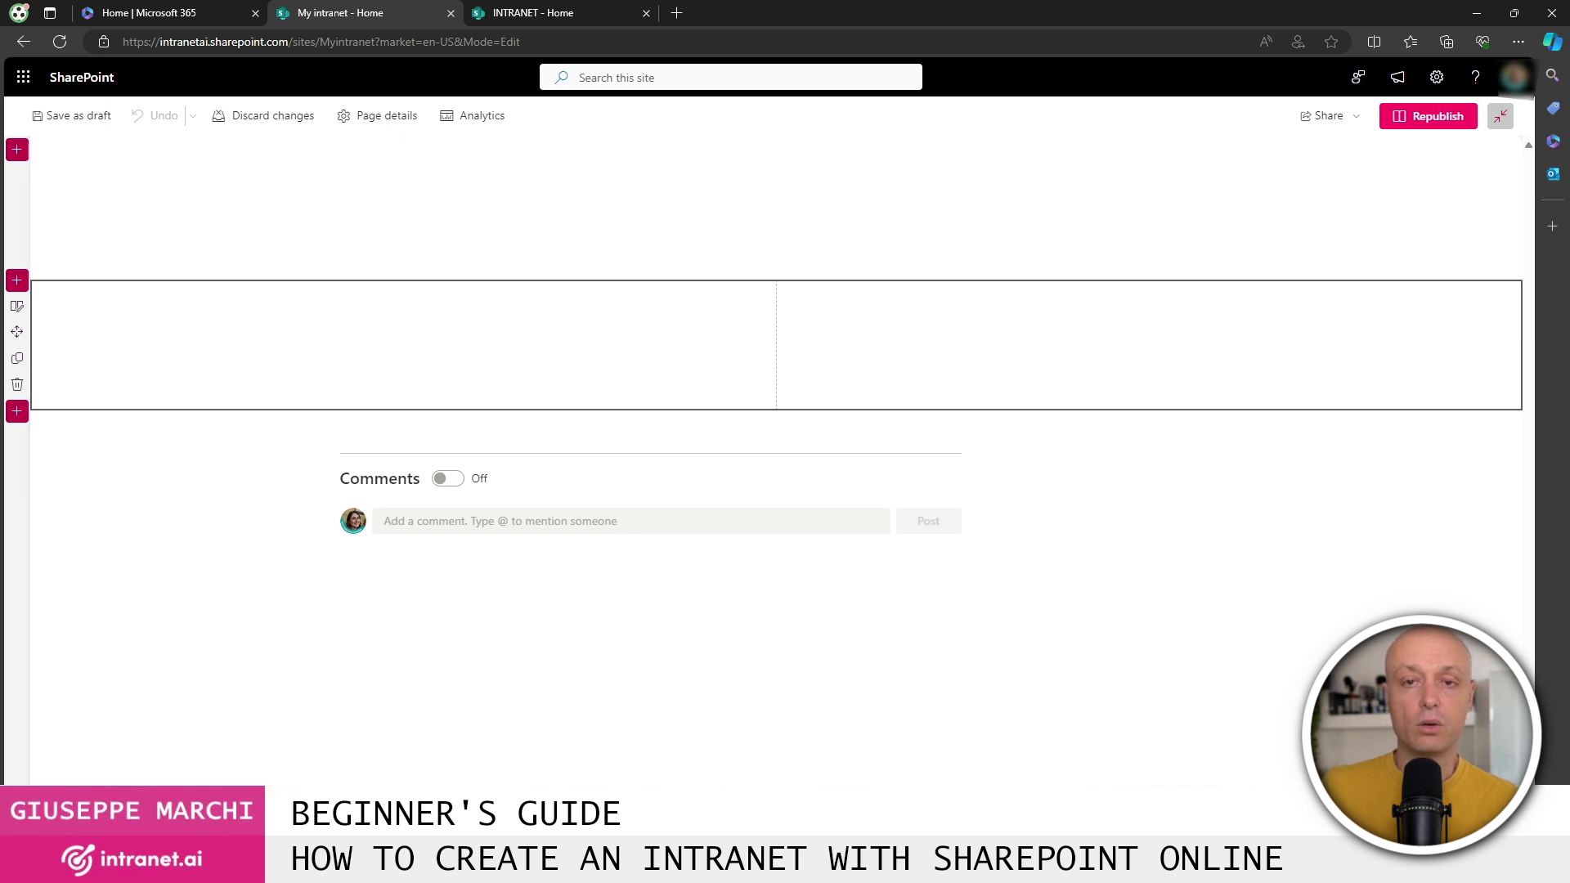
Bring up the section settings for the new two-column section.
left_click(51, 191)
left_click(17, 175)
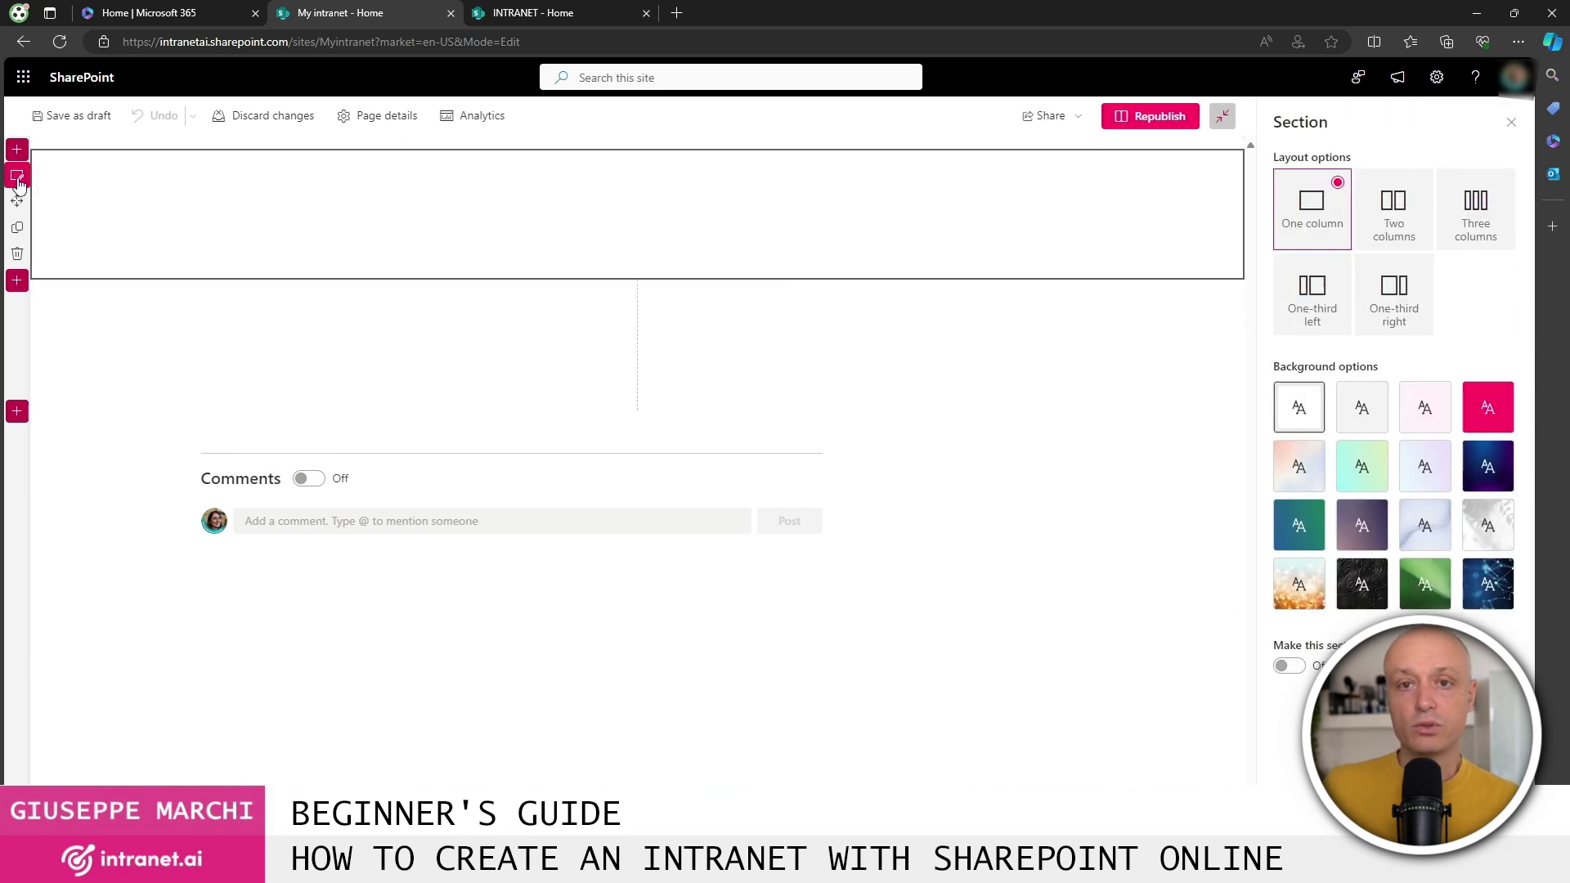
left_click(33, 354)
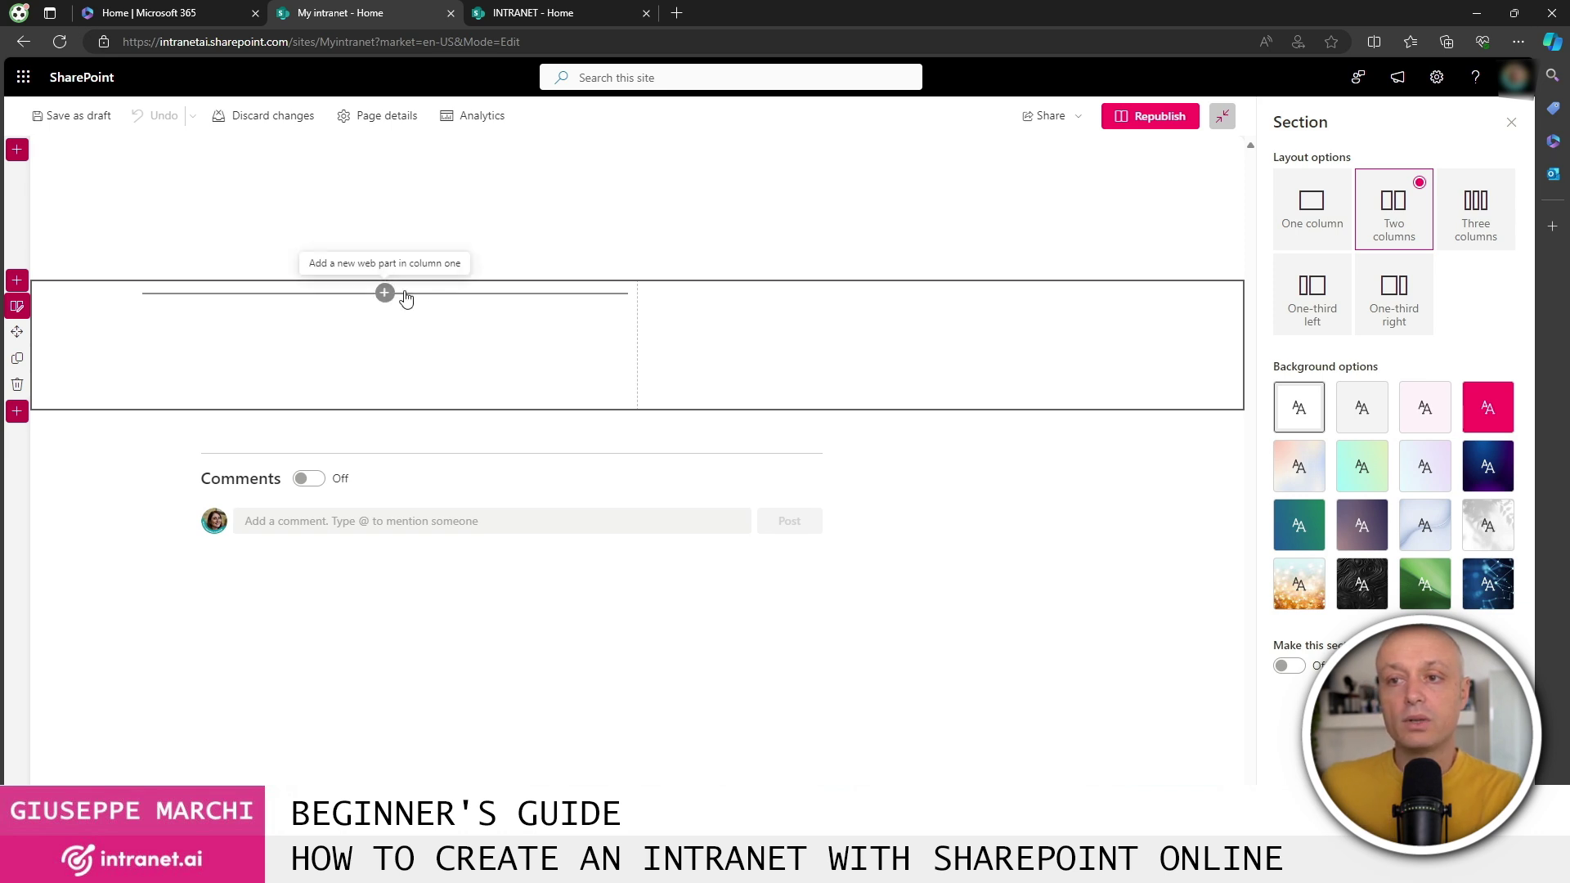
Browse column one's web part list, then switch to the finished 'INTRANET - Home' demo page.
left_click(384, 292)
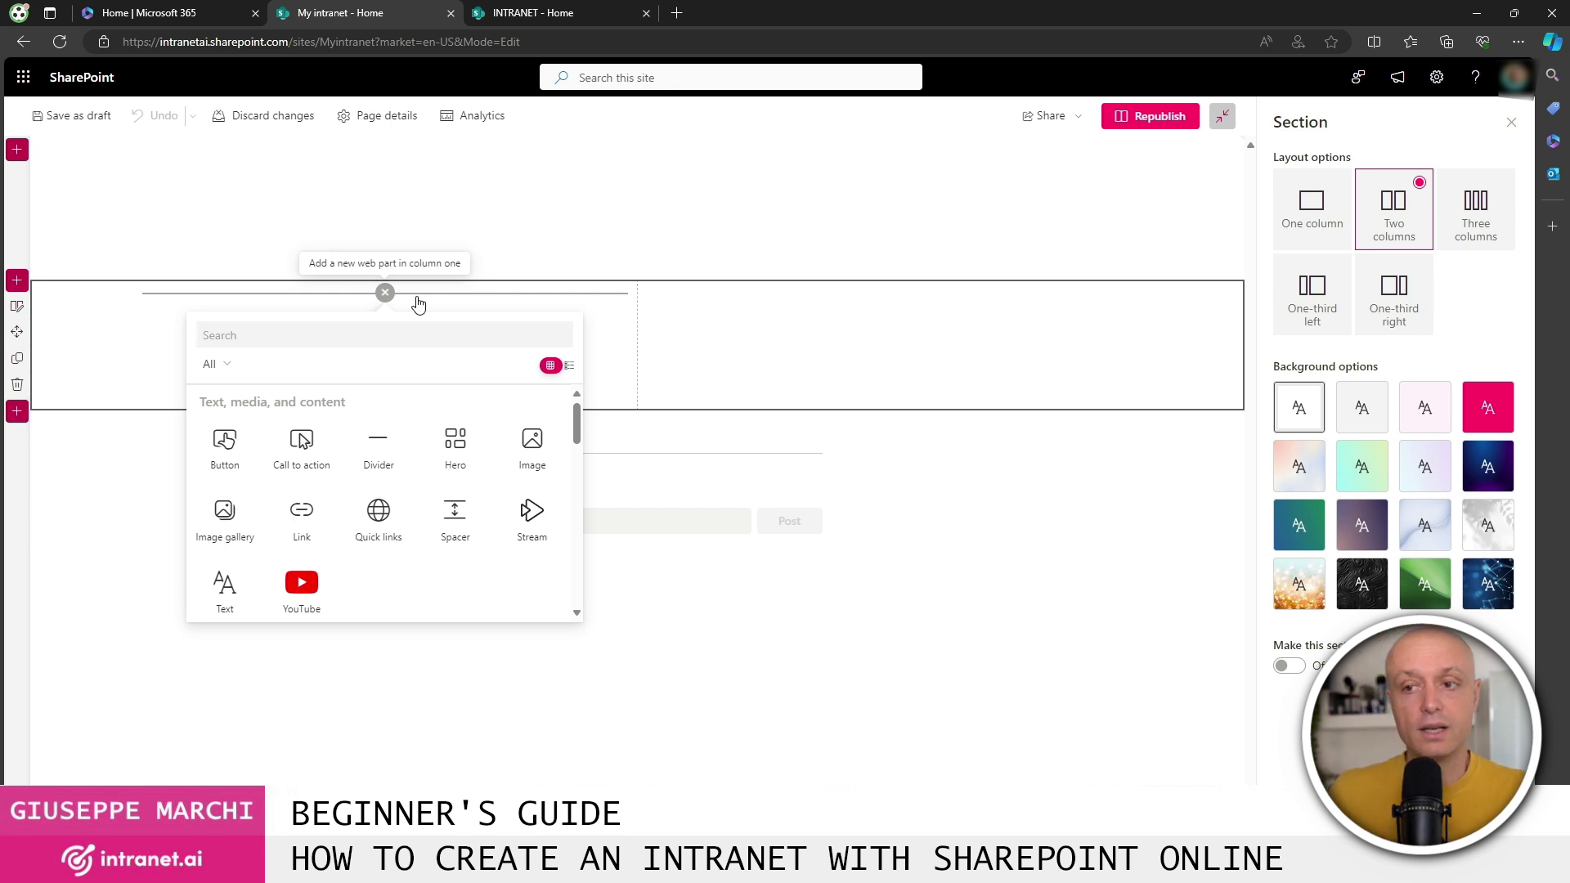
scroll(480, 454, "down", 10)
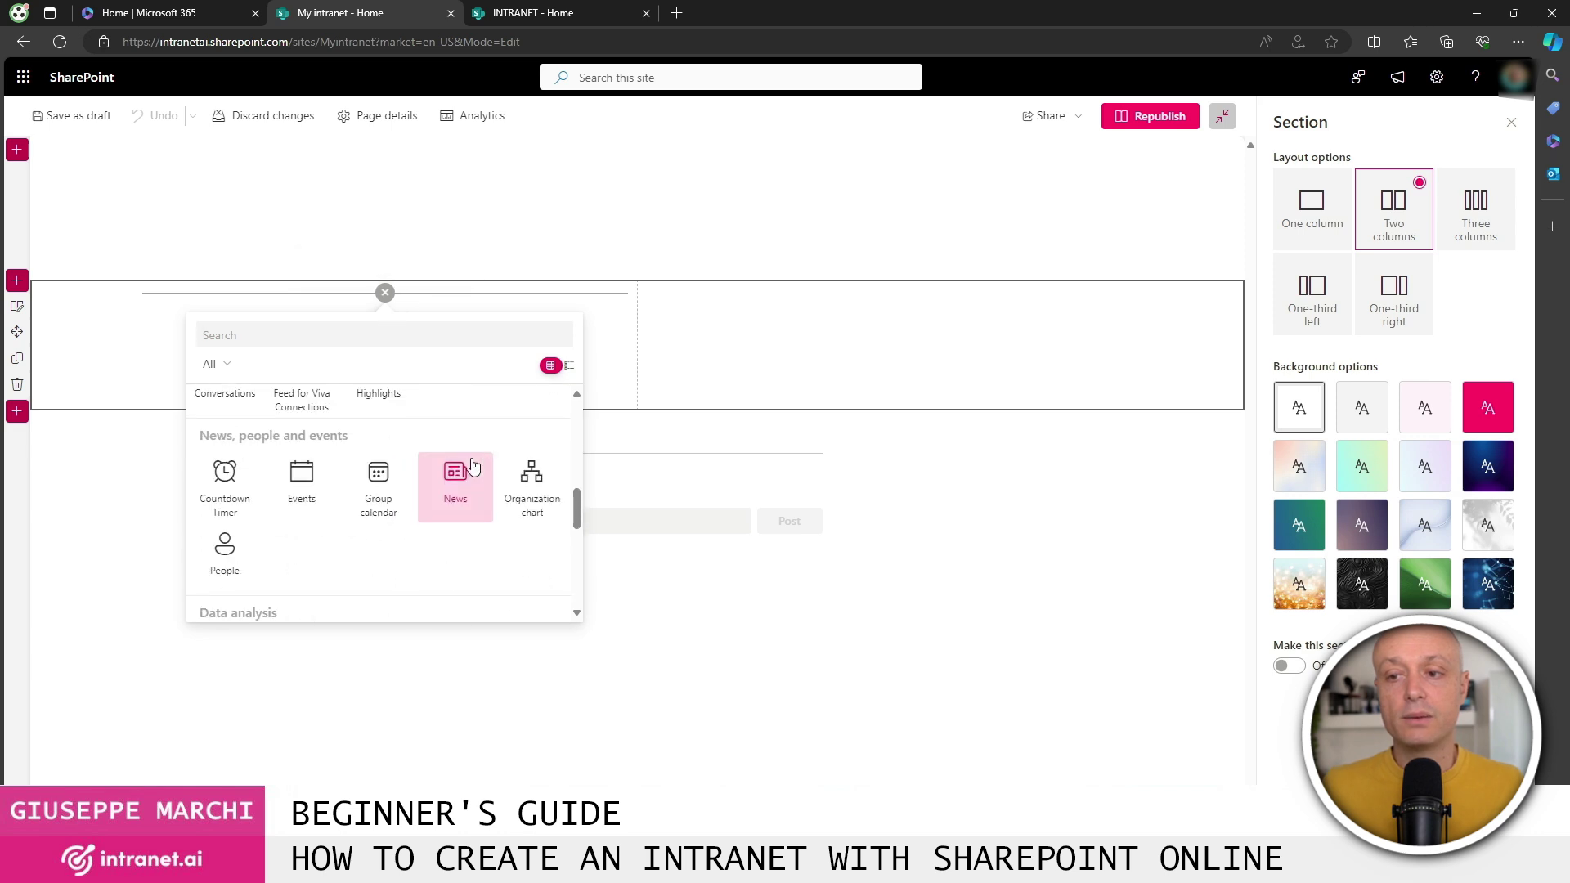
scroll(459, 438, "down", 2)
scroll(281, 525, "up", 3)
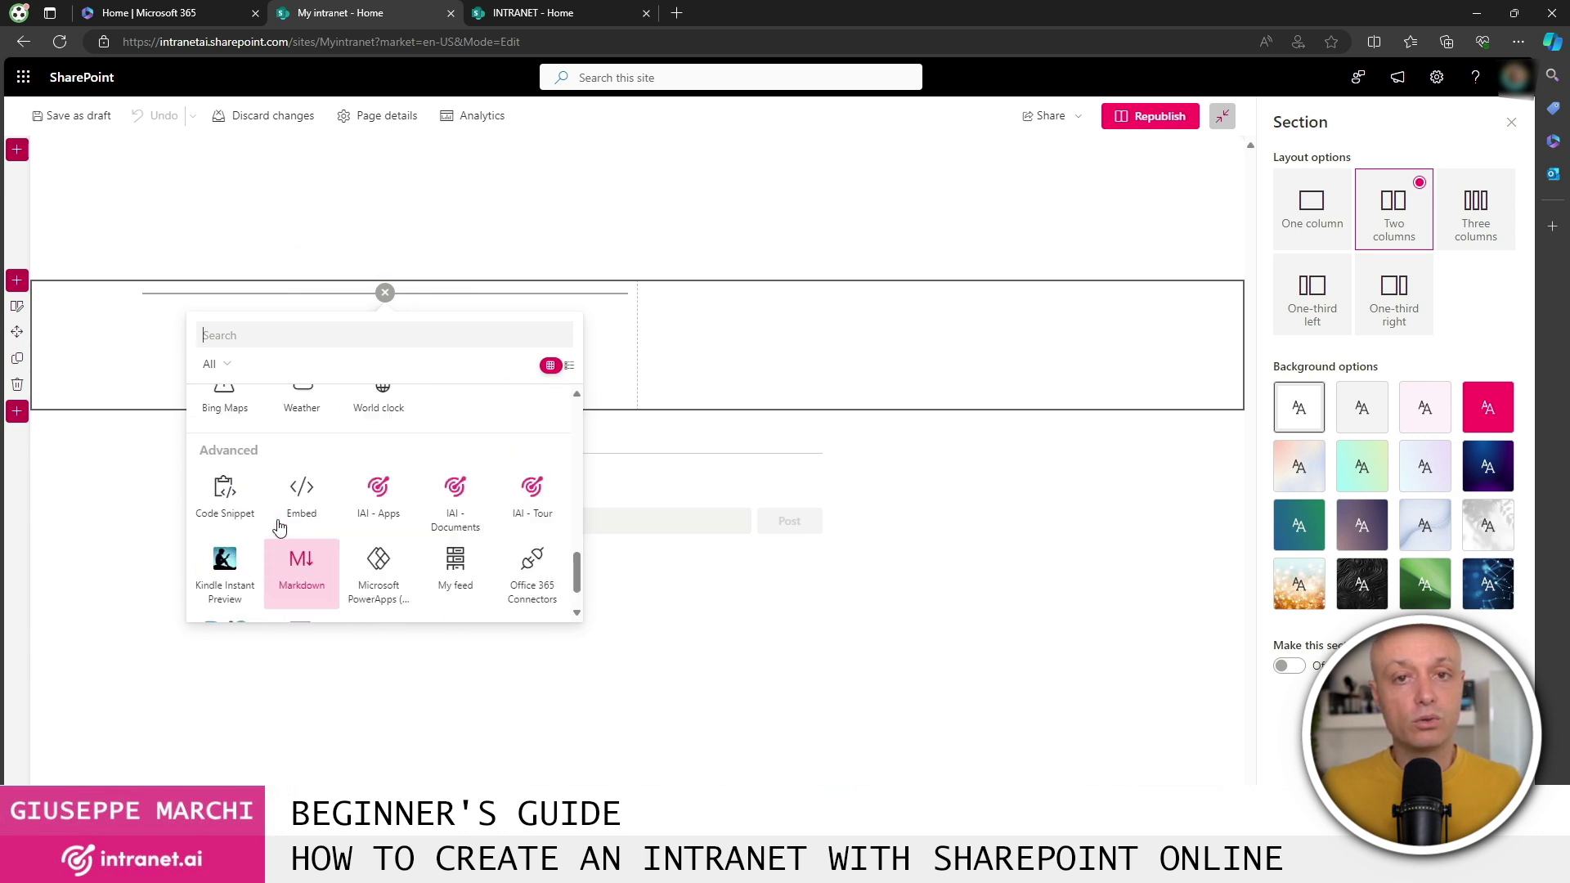
scroll(344, 492, "up", 2)
scroll(476, 515, "down", 4)
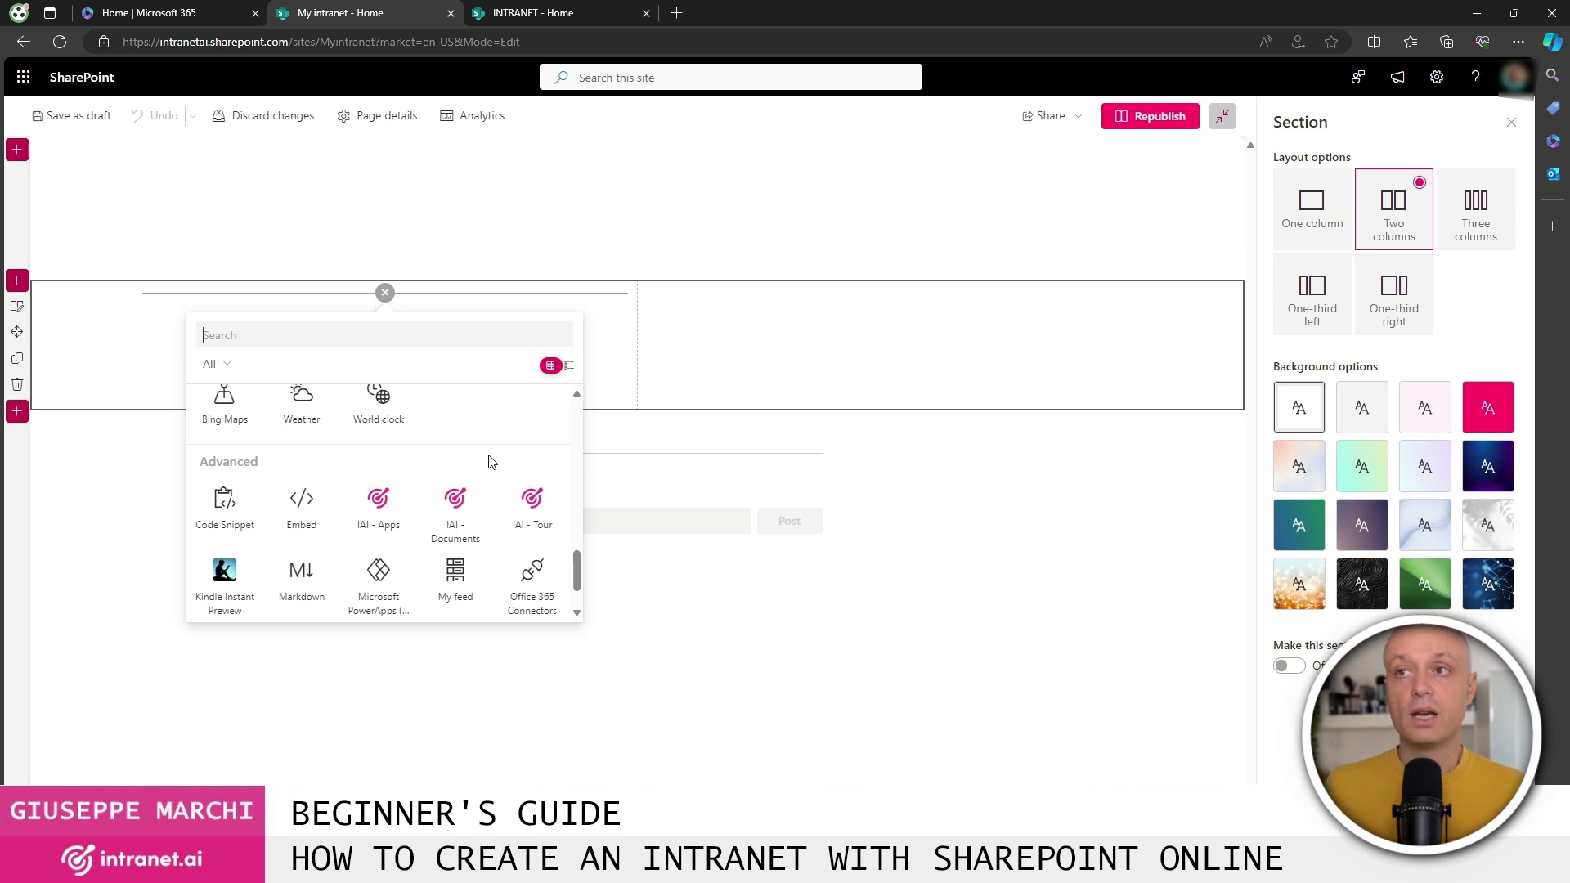
left_click(543, 16)
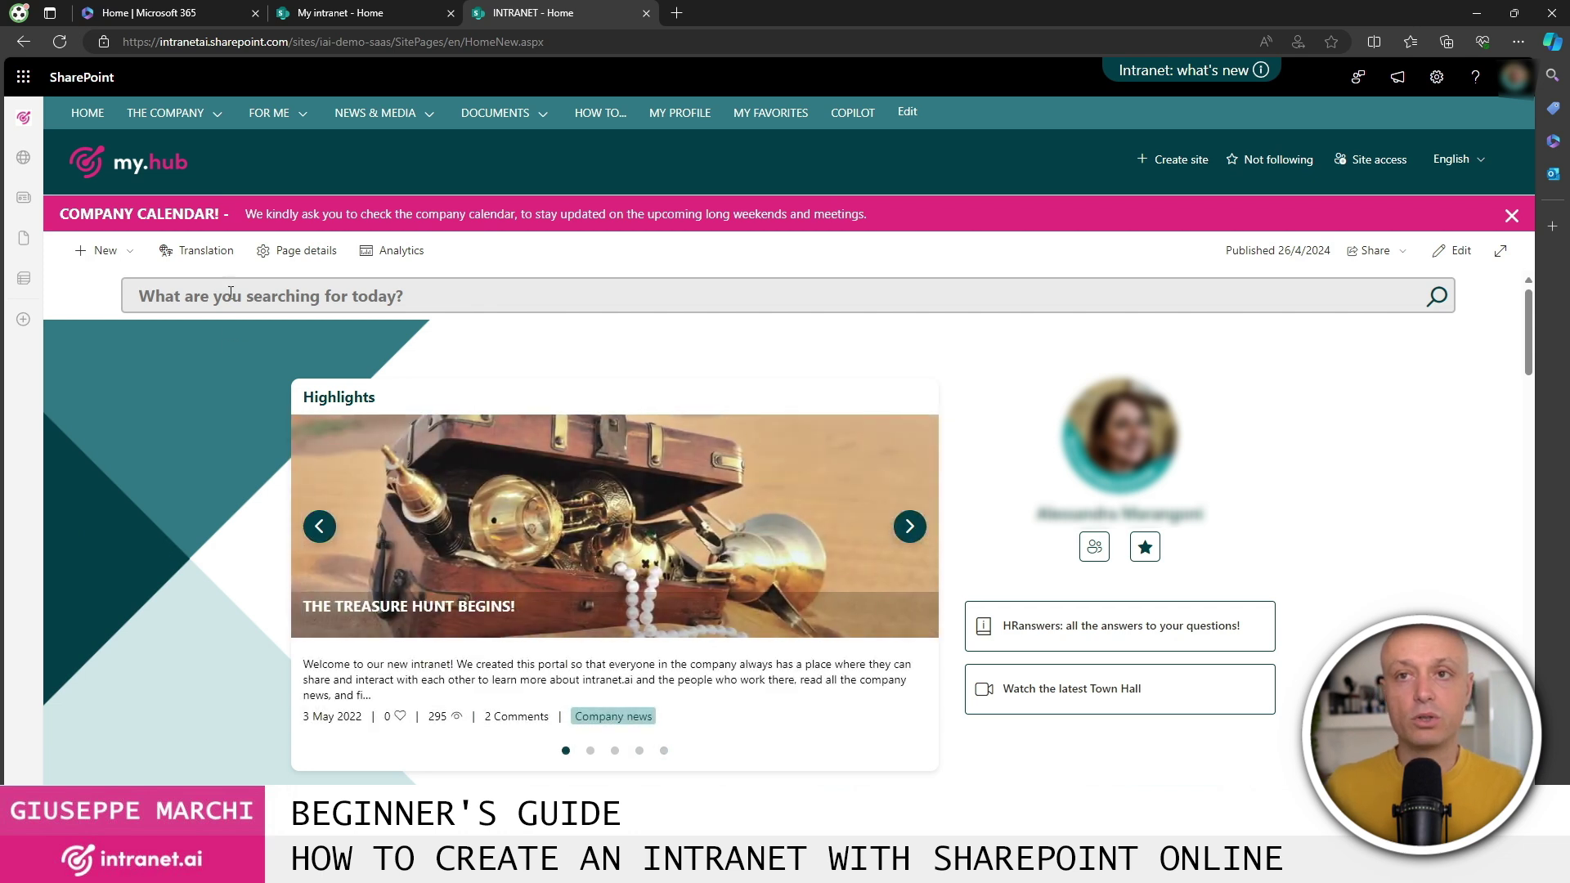
left_click(217, 115)
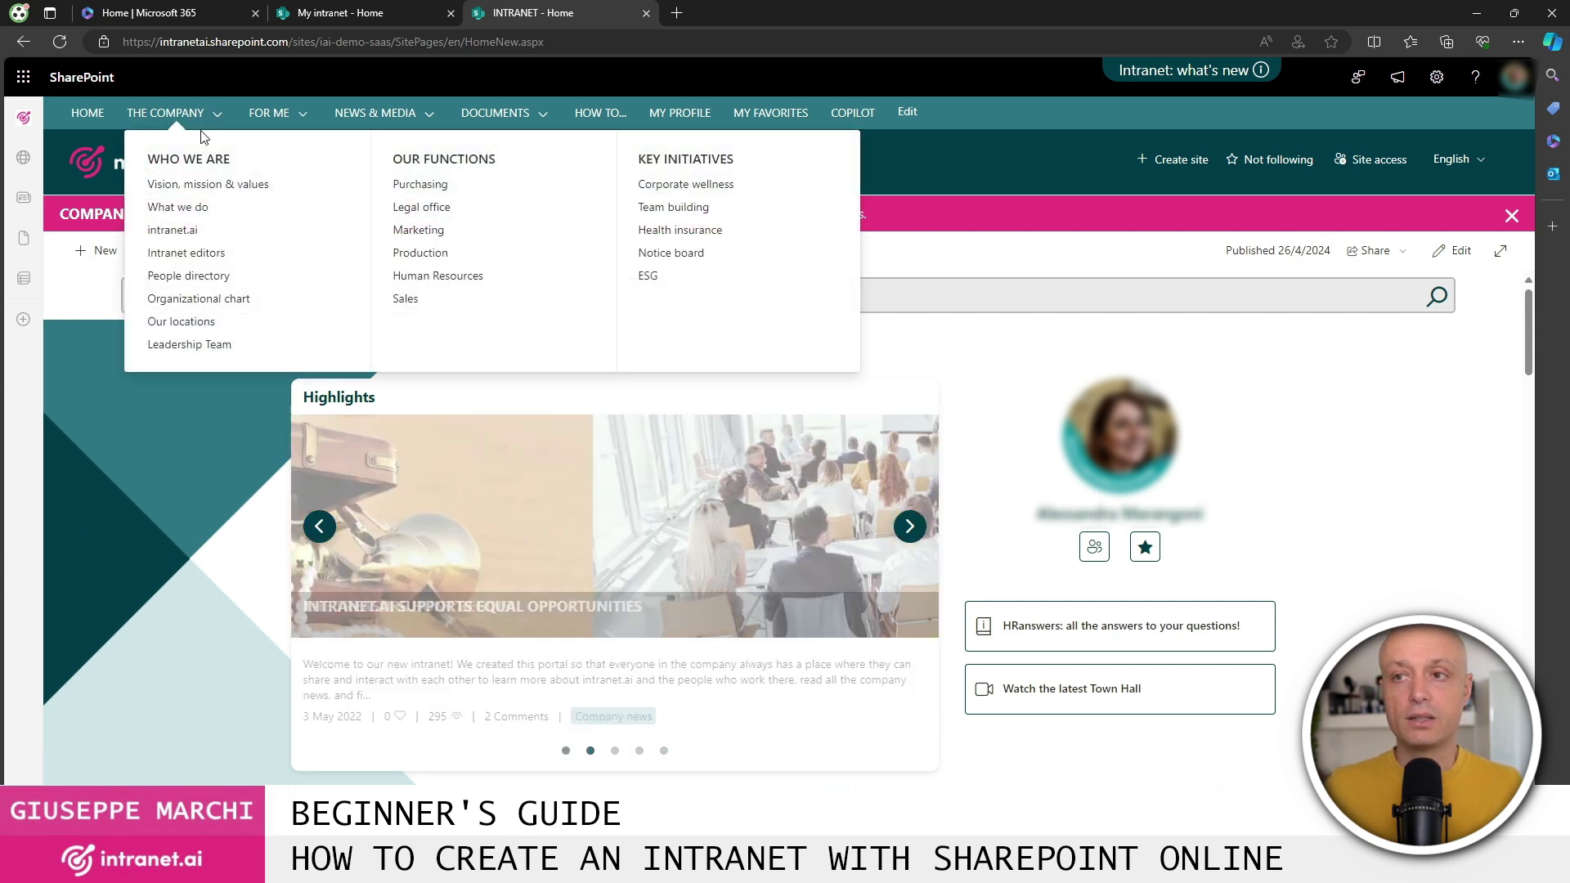
left_click(178, 121)
left_click(178, 121)
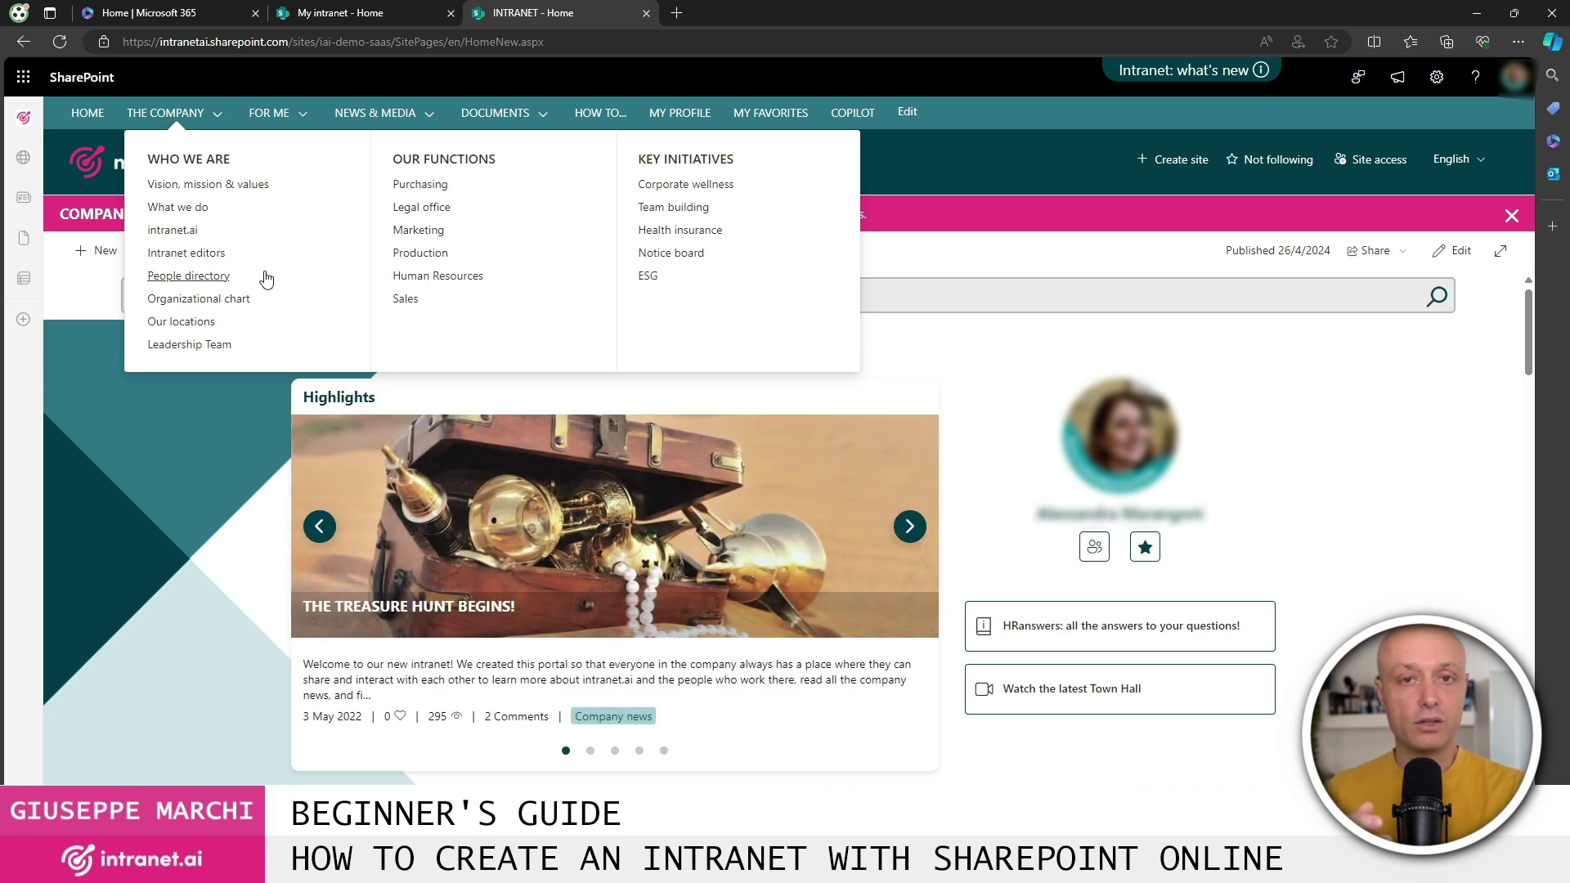
left_click(296, 112)
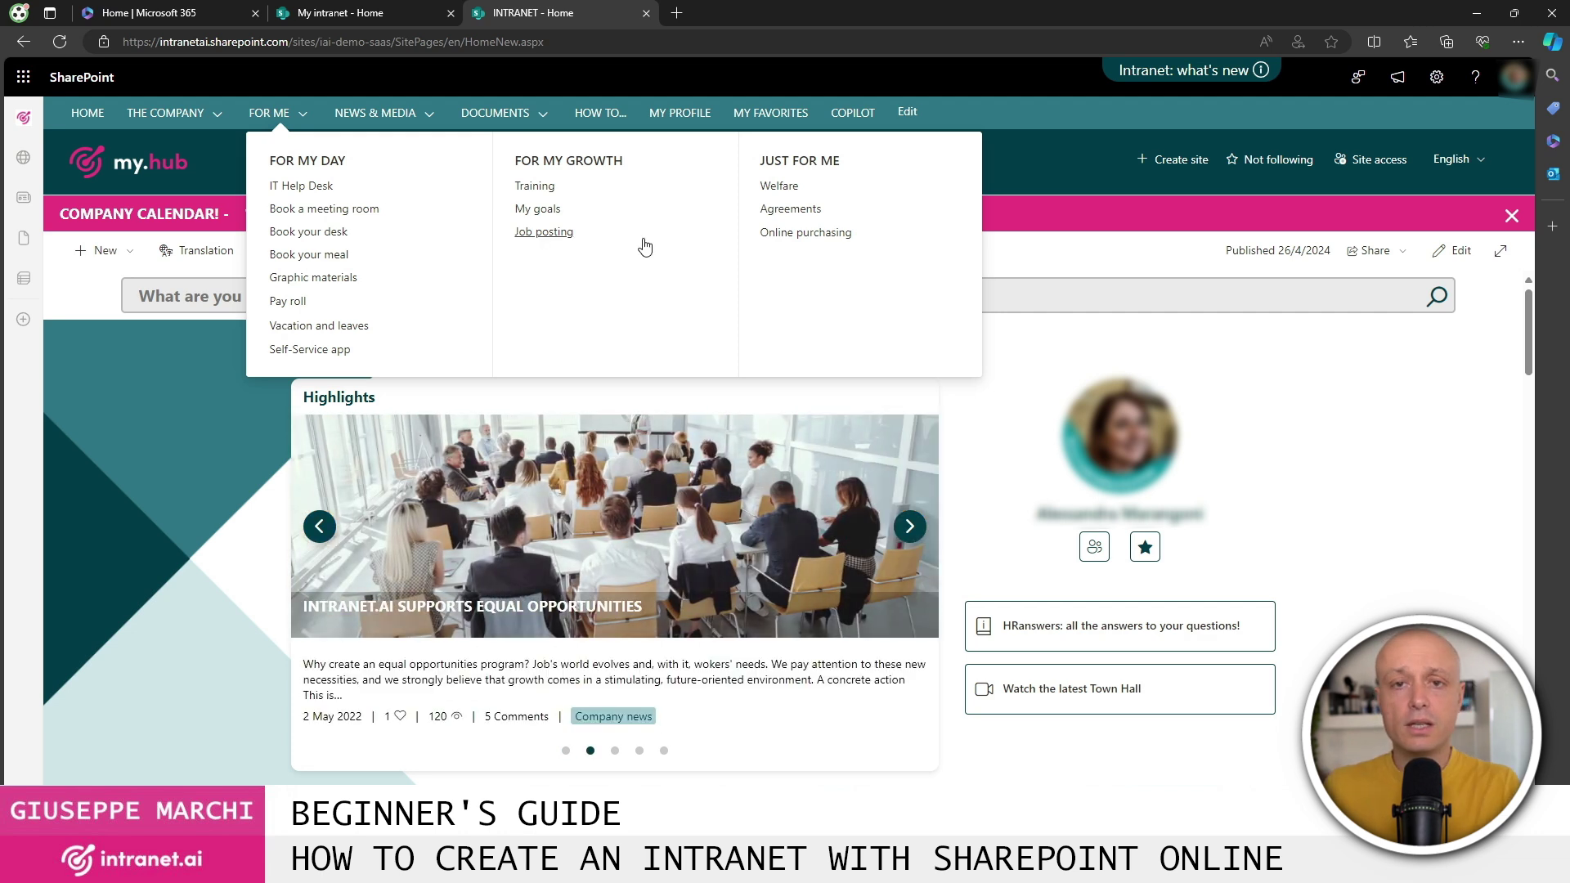
mouse_move(515, 116)
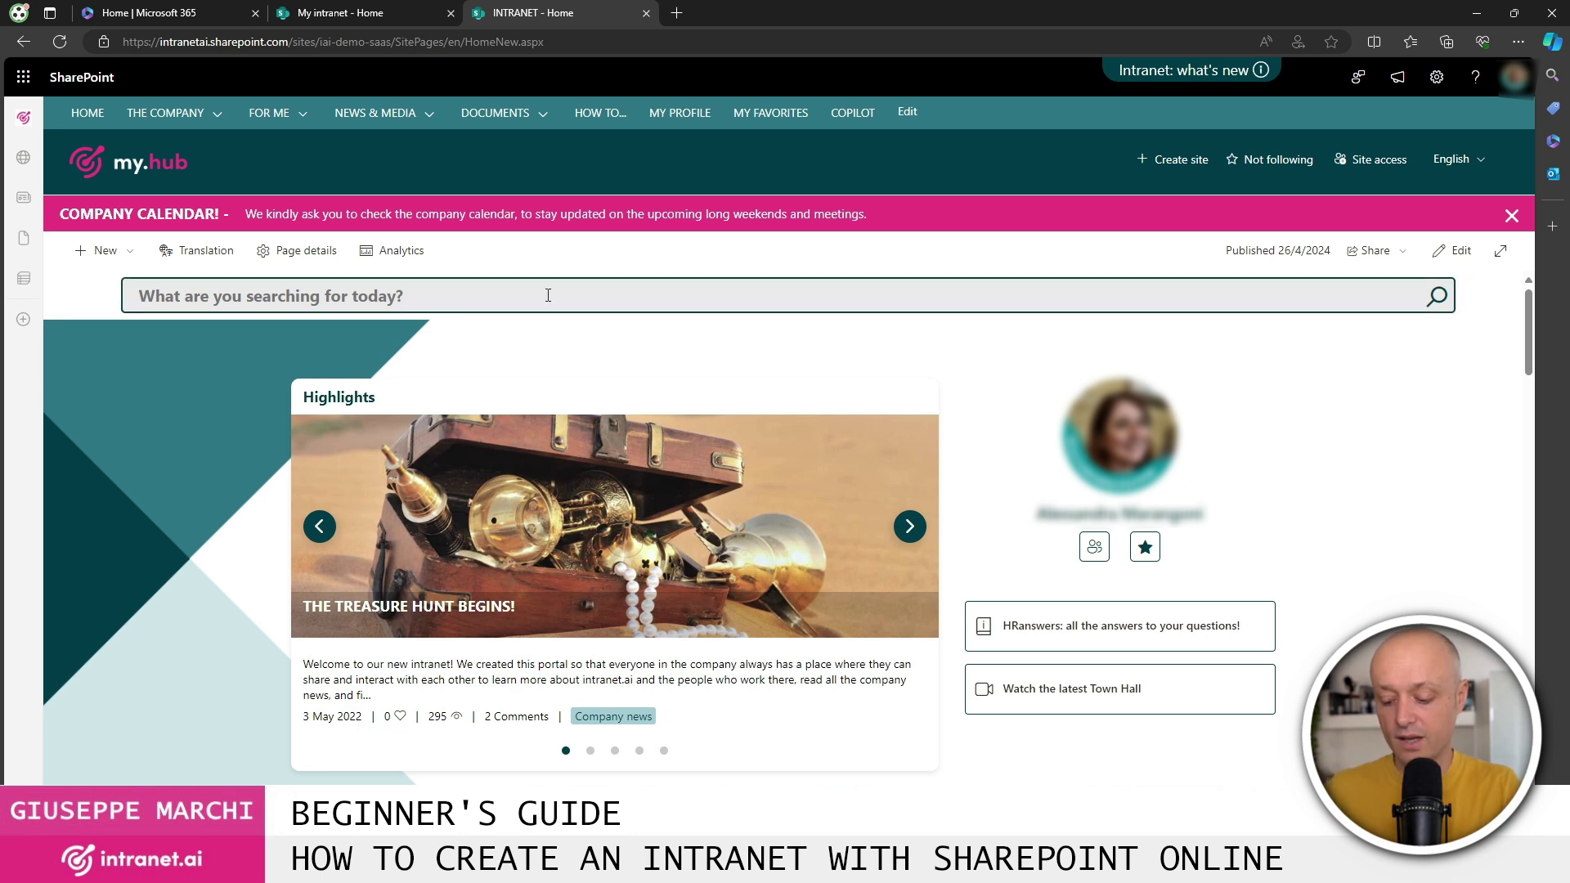
type("davide")
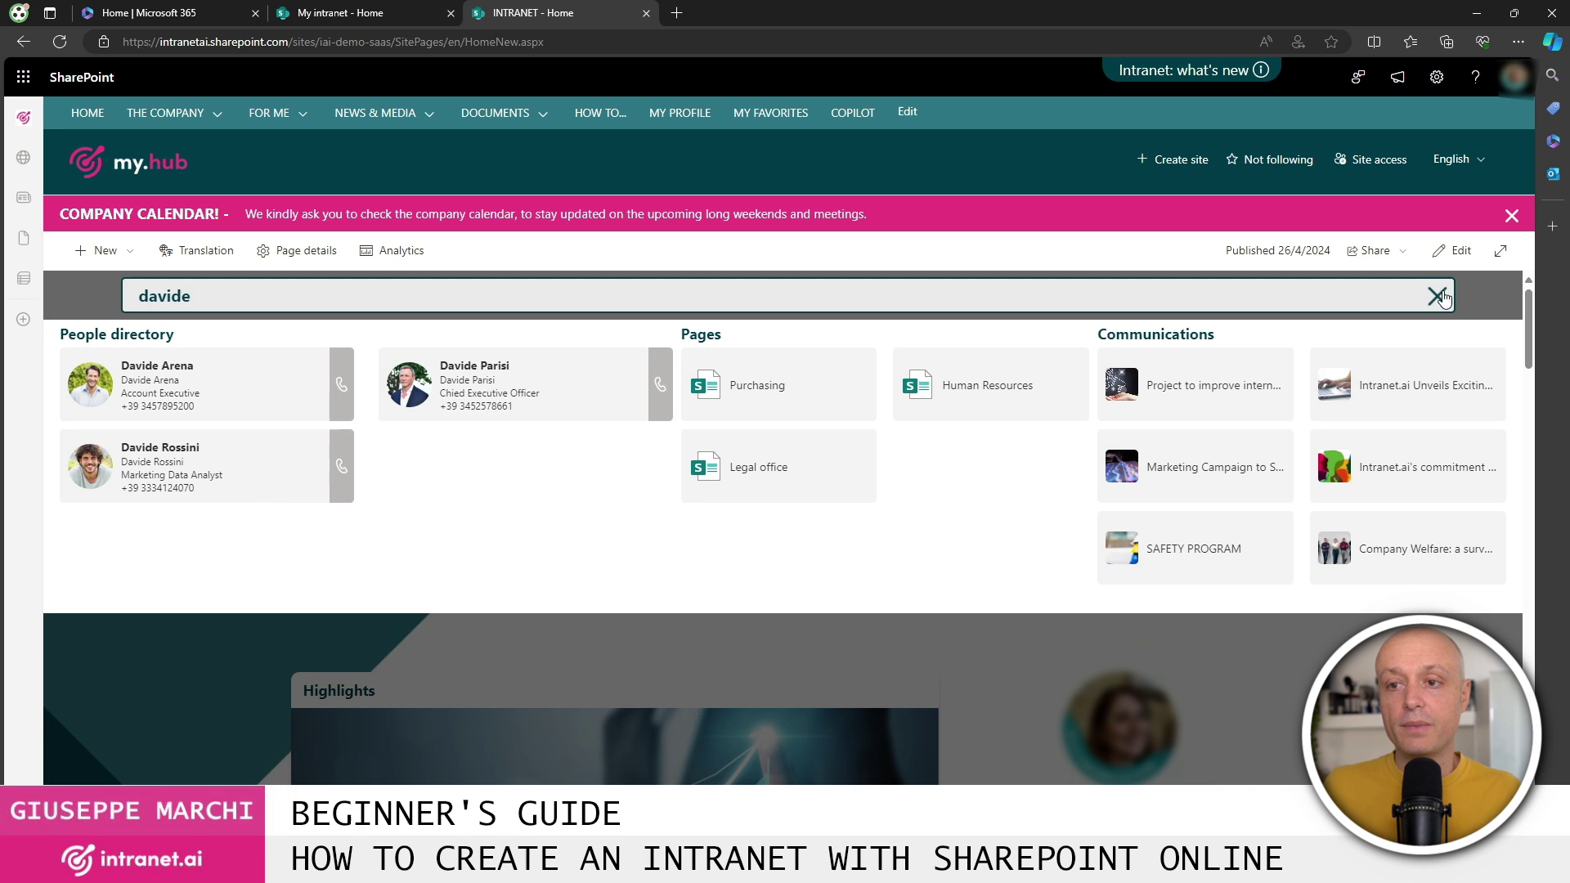
left_click(1437, 296)
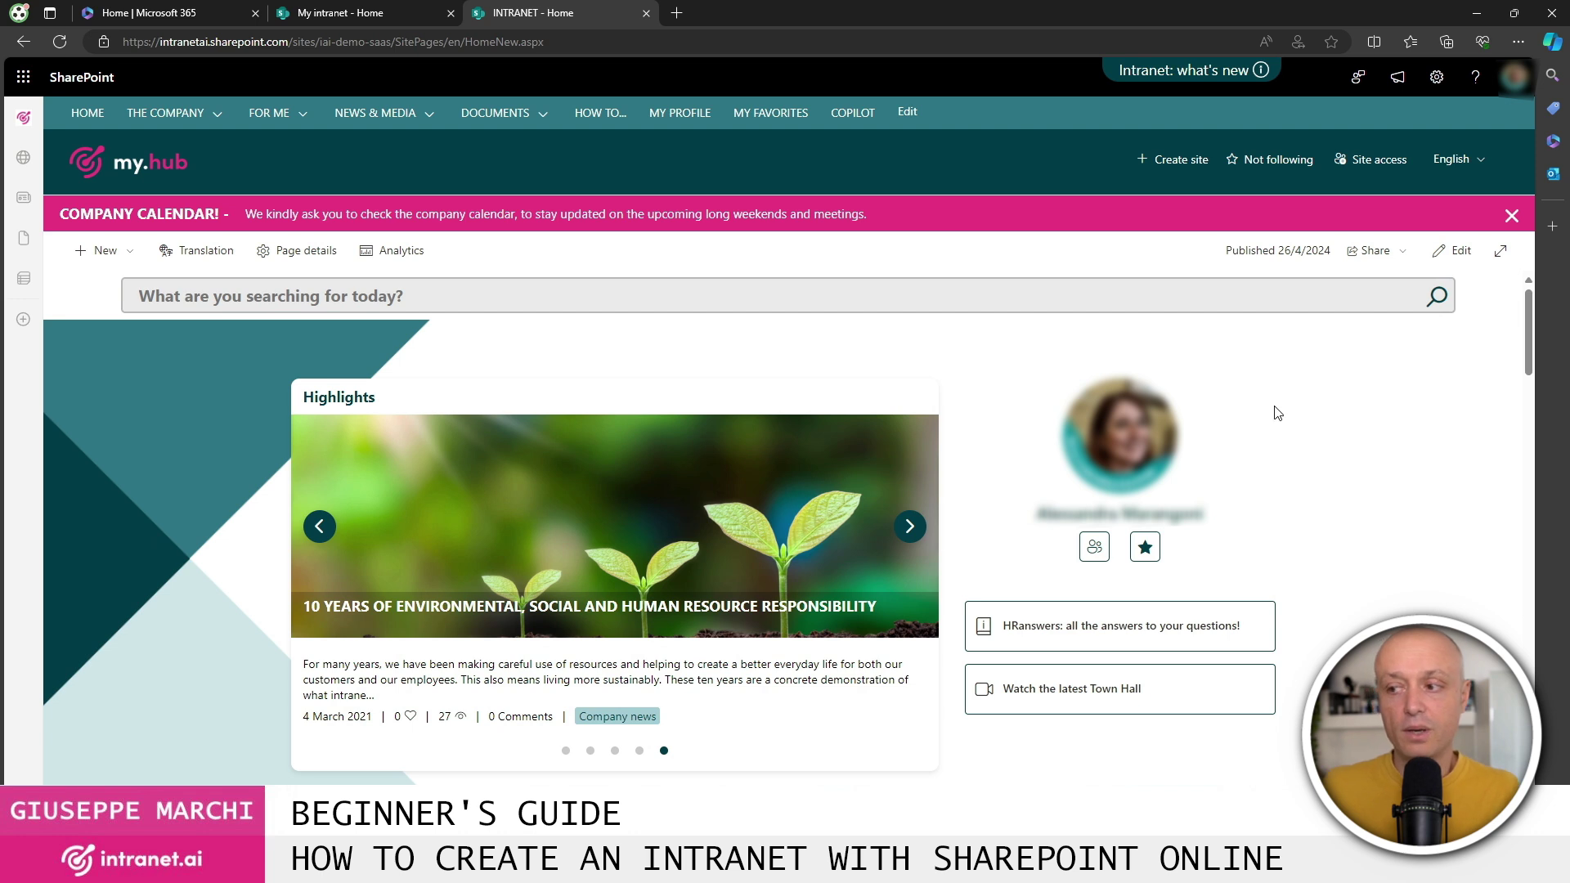
scroll(548, 544, "down", 2)
scroll(547, 543, "up", 2)
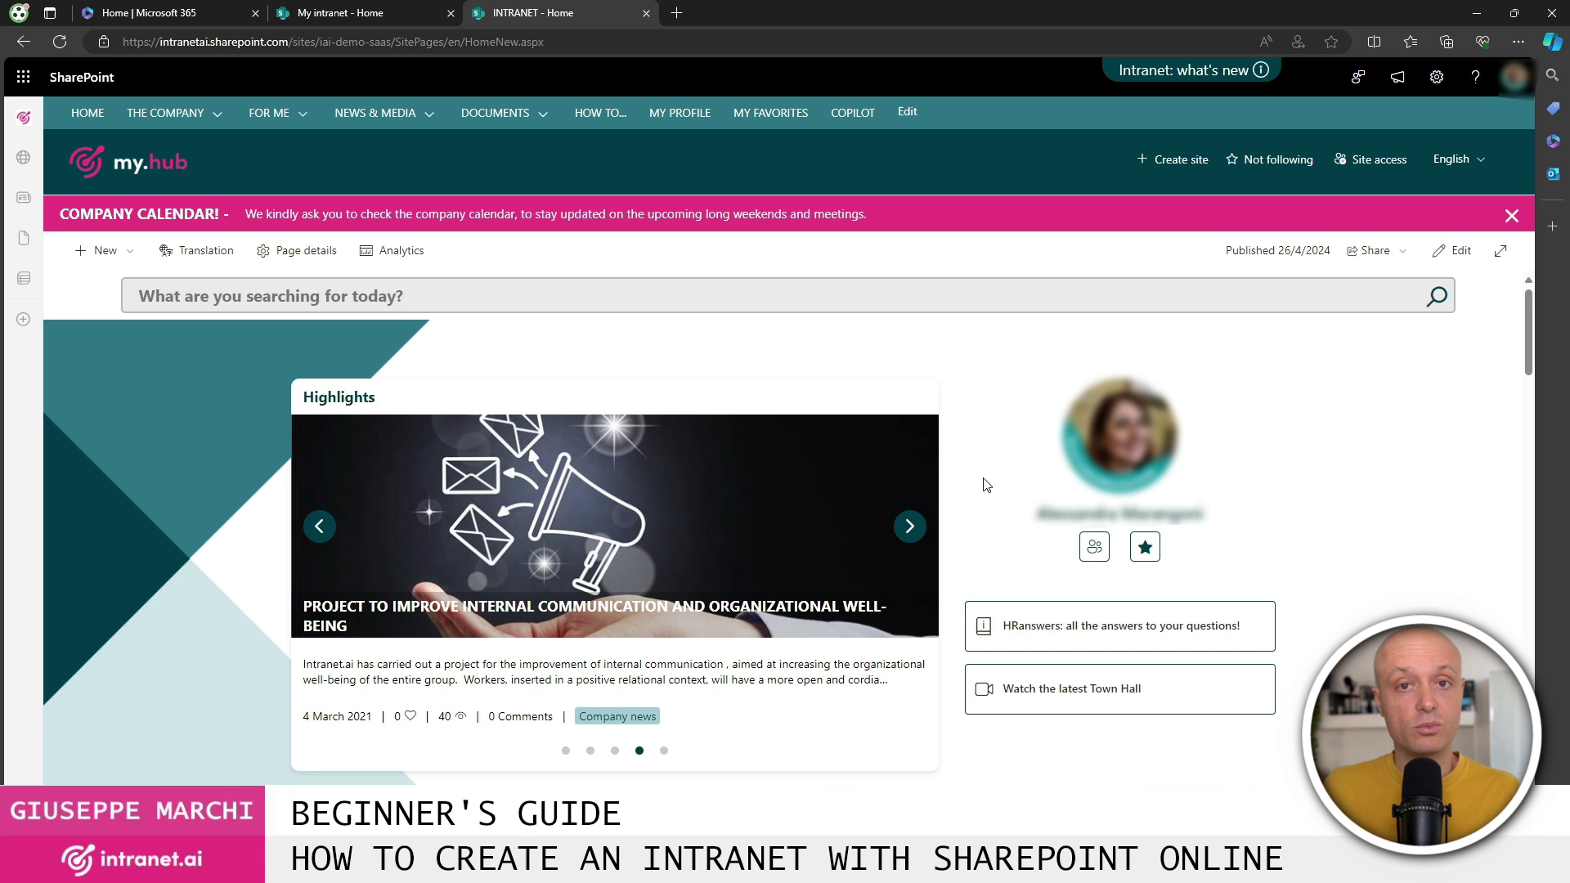
scroll(985, 484, "down", 2)
scroll(985, 484, "up", 2)
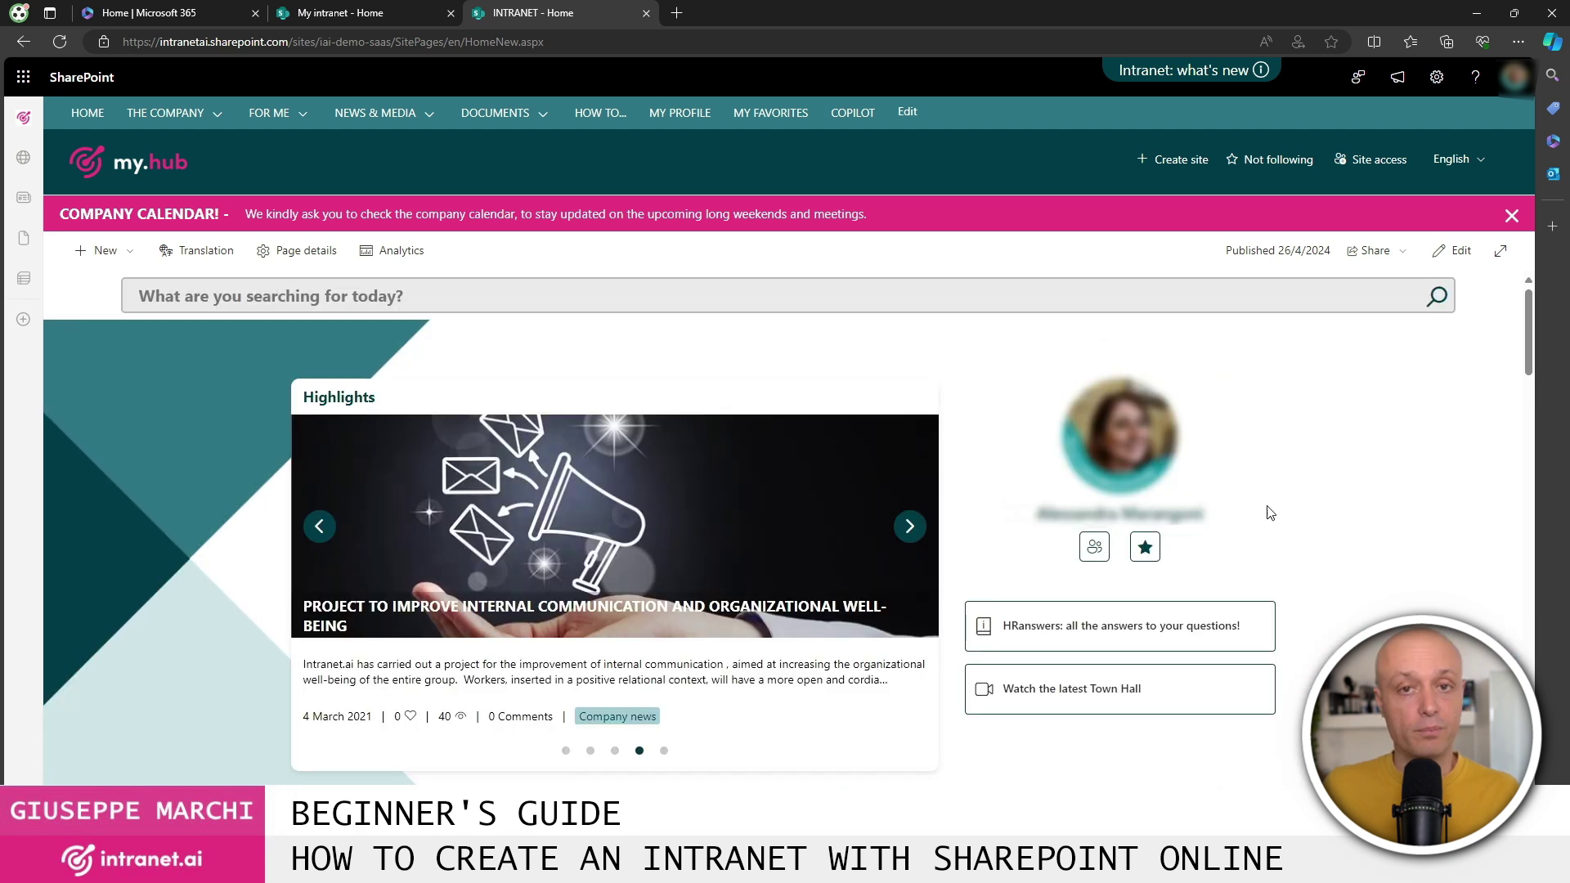
scroll(1281, 475, "down", 1)
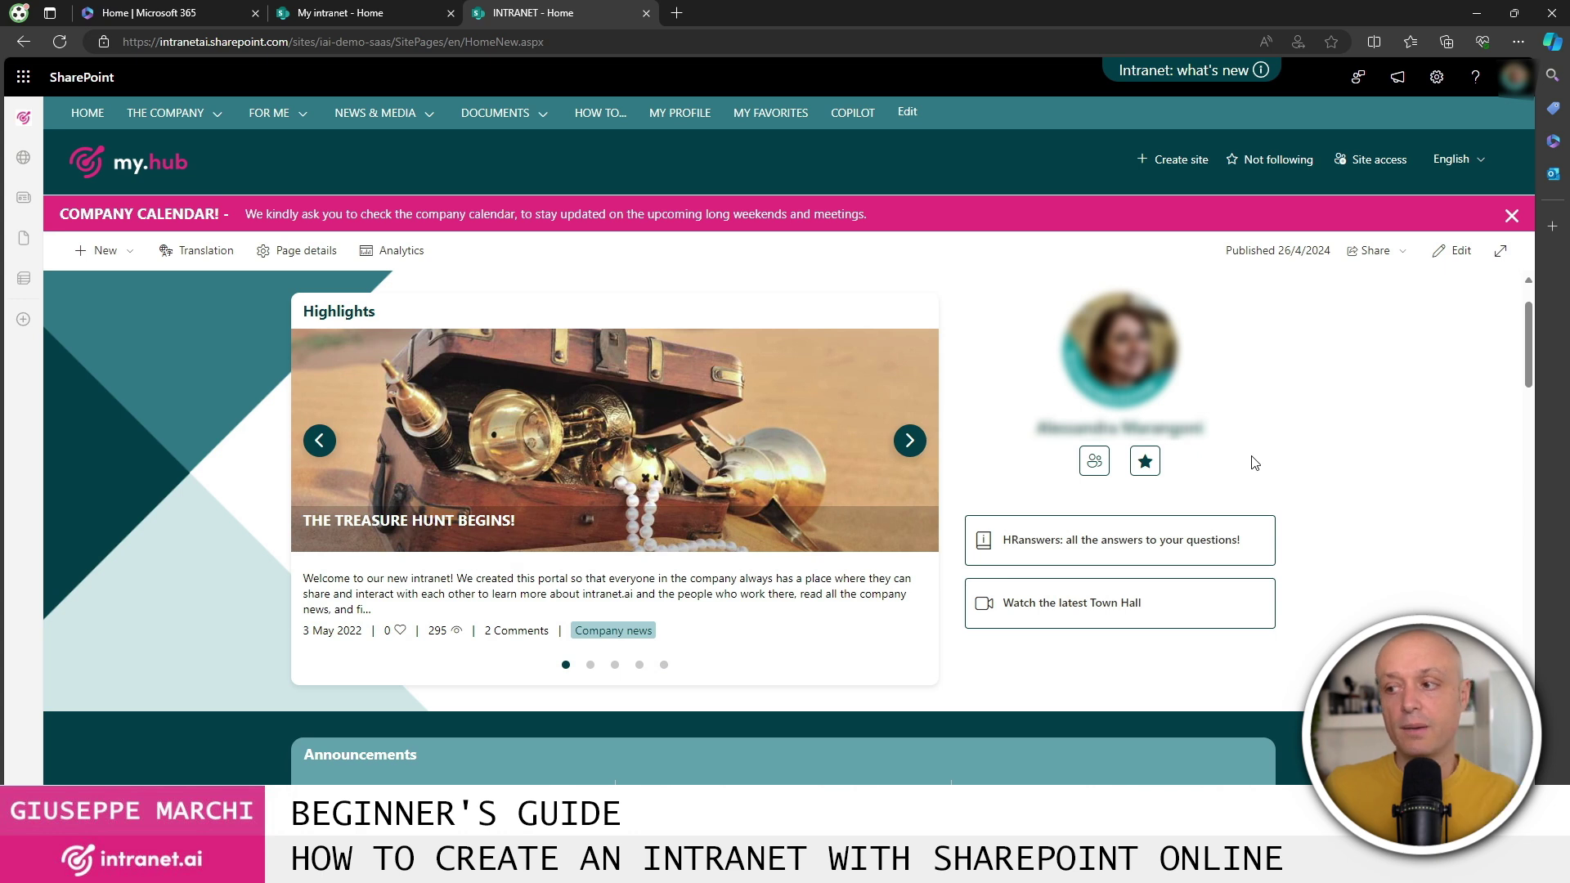
scroll(1253, 456, "down", 5)
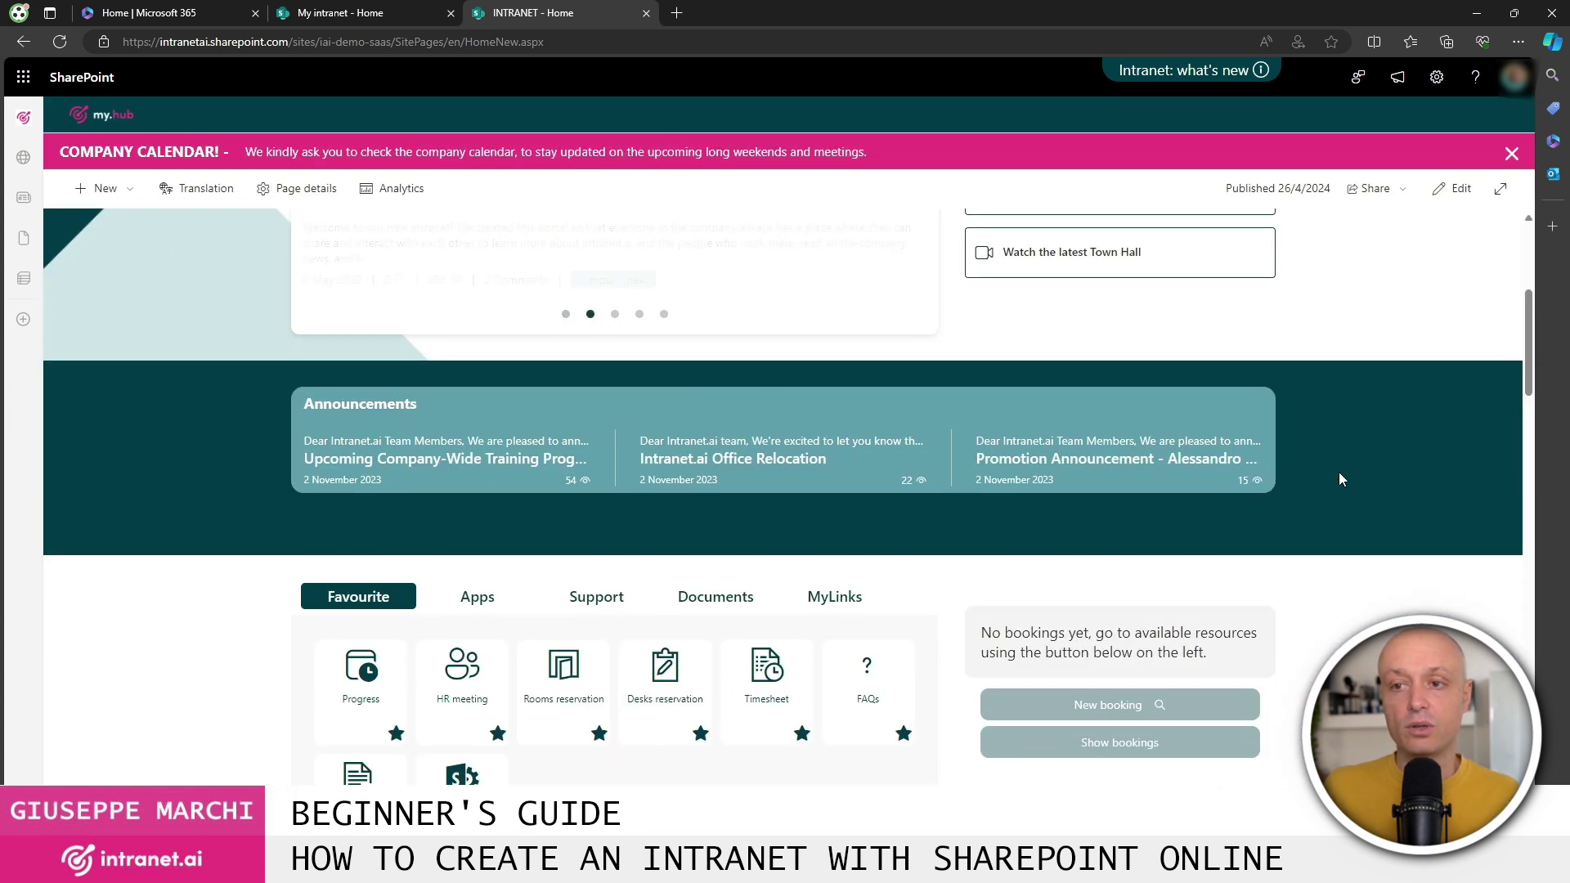
scroll(1338, 478, "down", 4)
scroll(1334, 496, "up", 1)
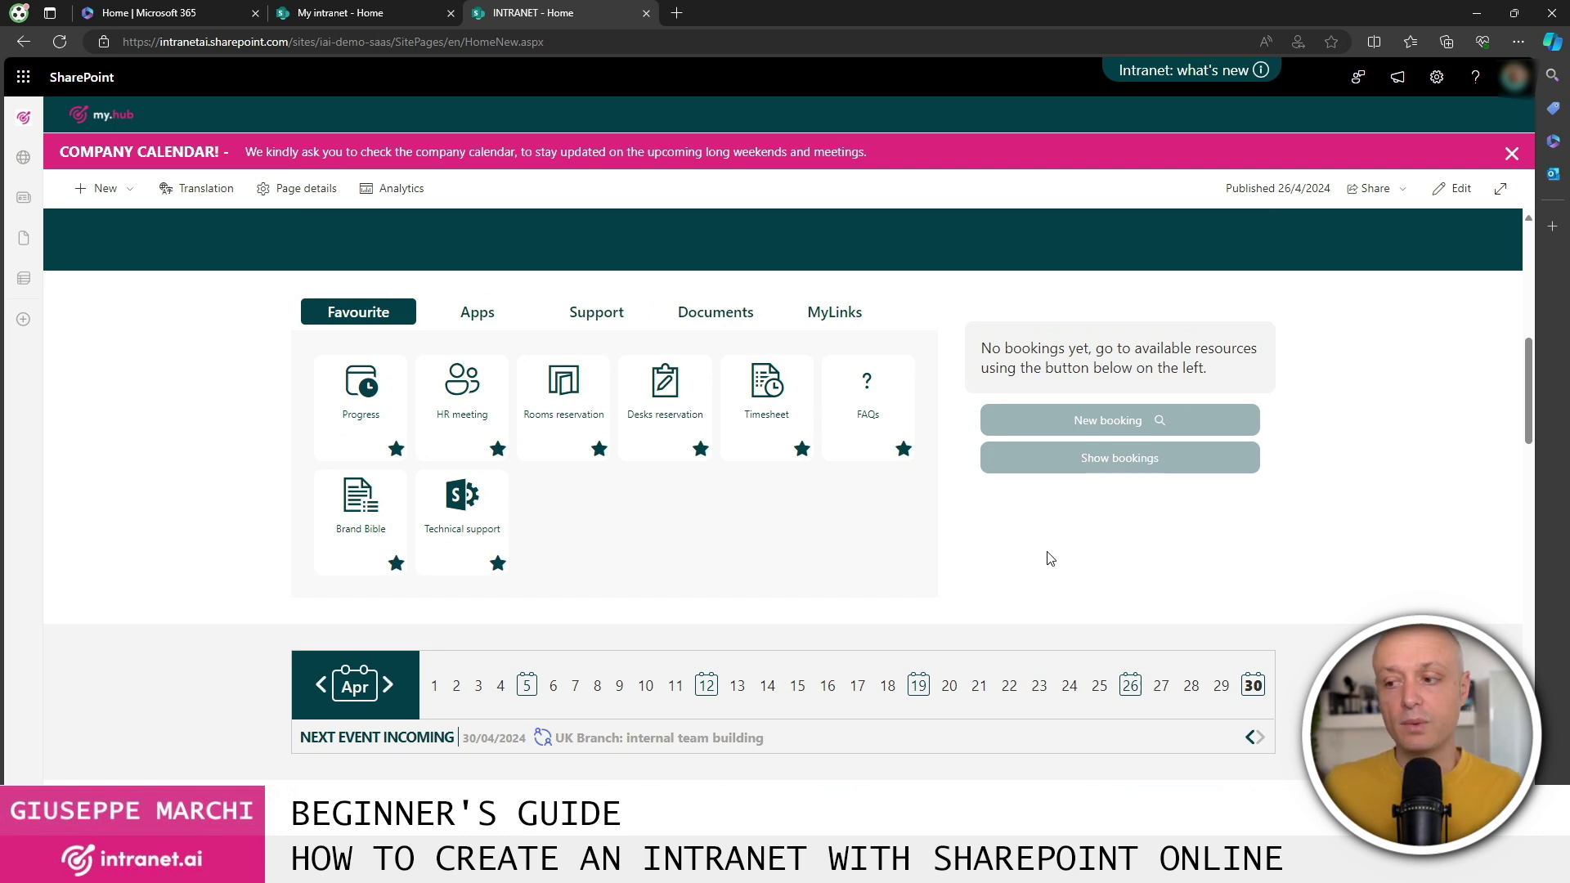
scroll(932, 550, "down", 4)
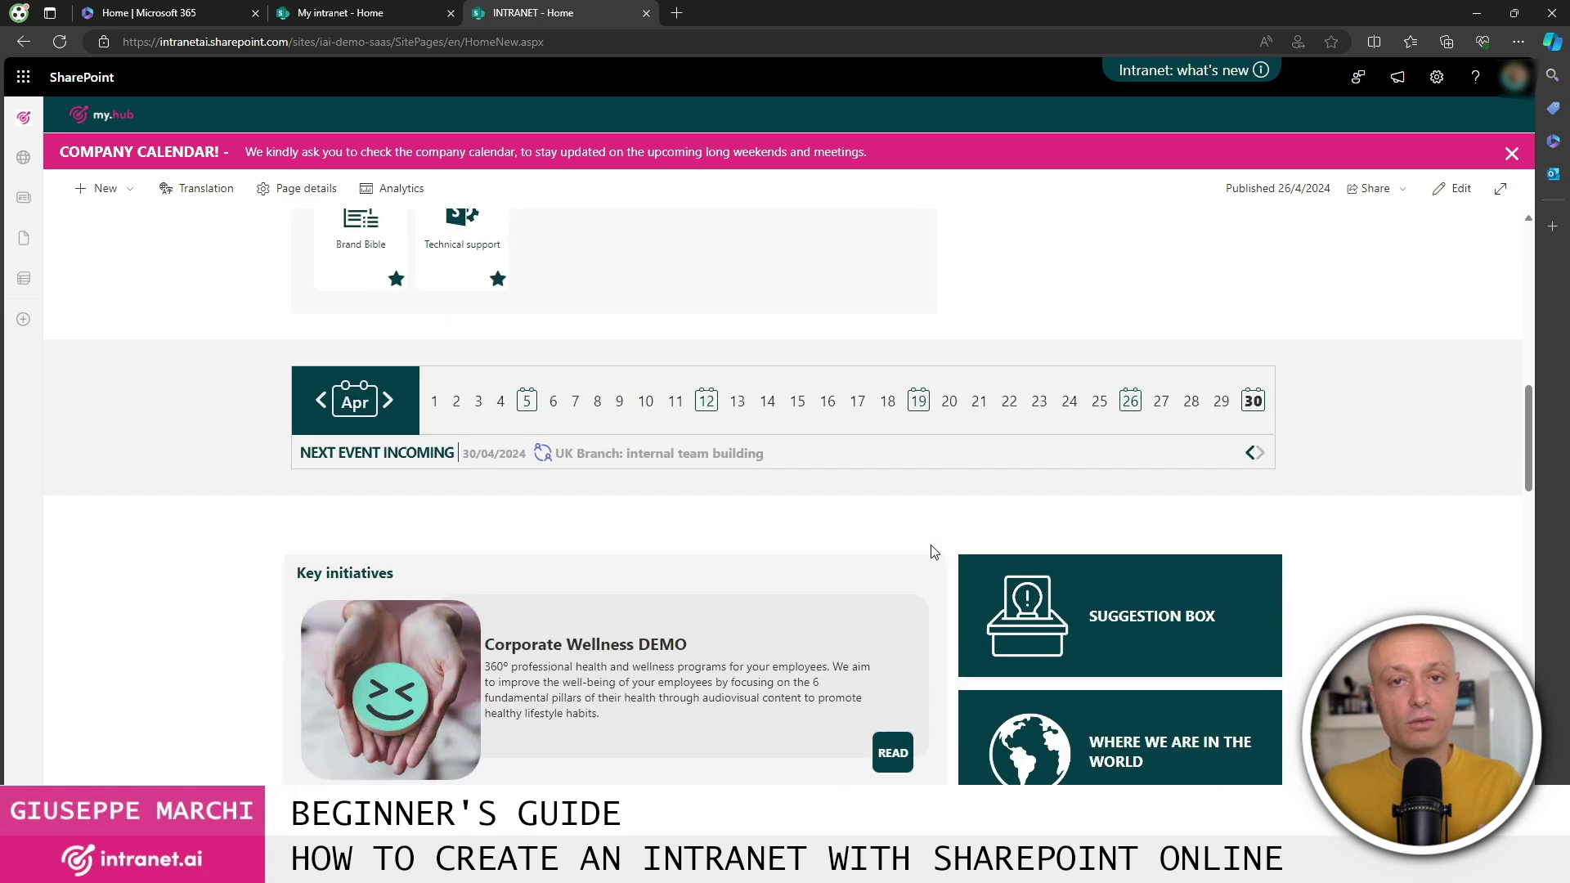
scroll(899, 536, "down", 2)
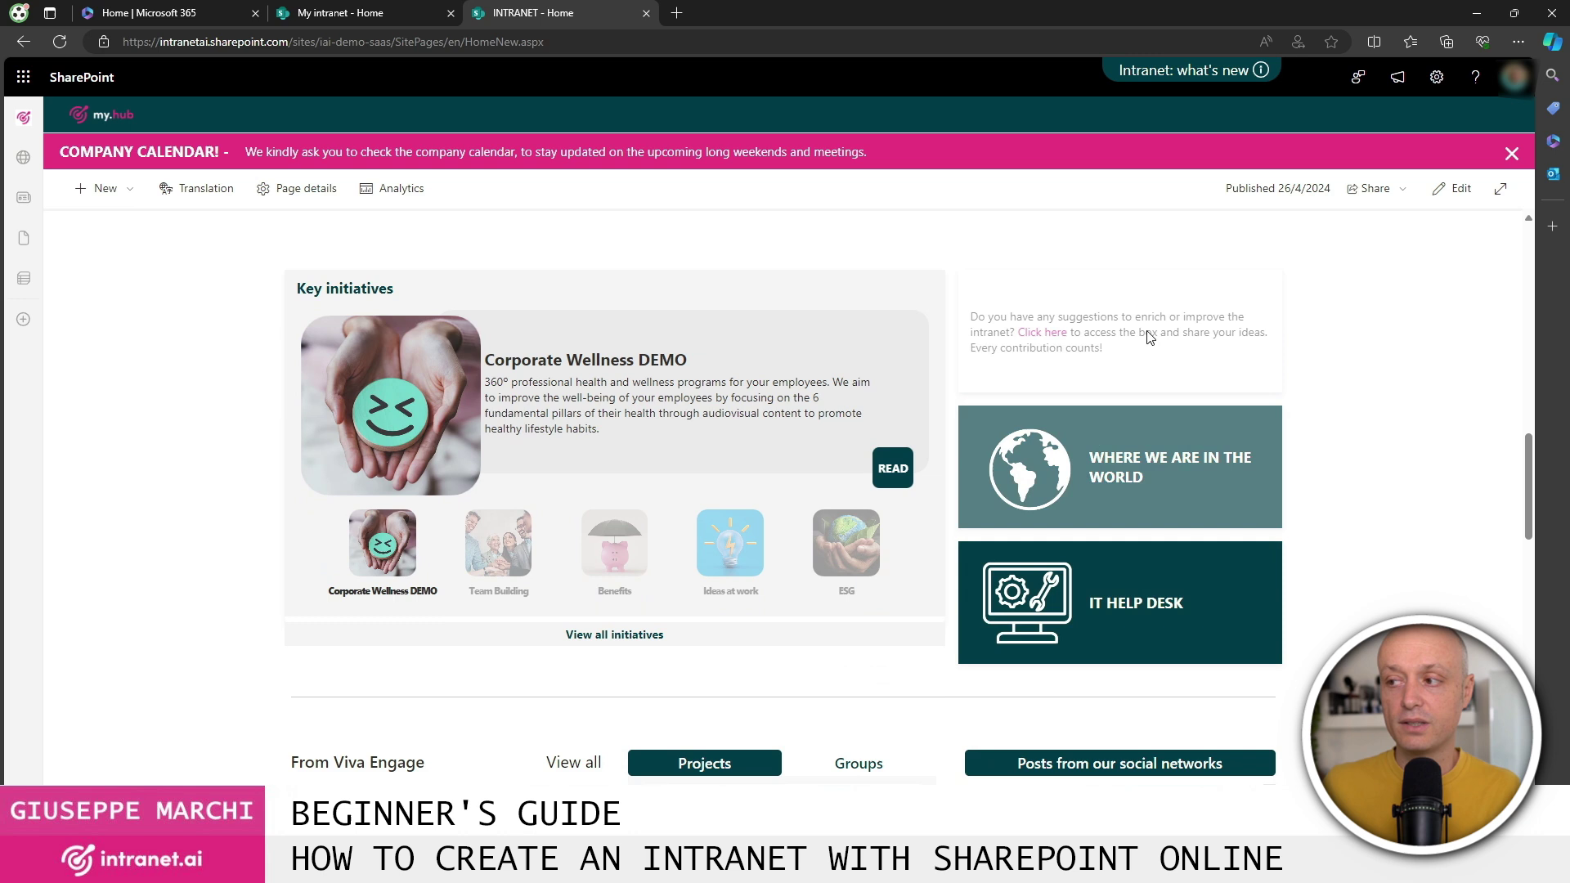
mouse_move(1140, 525)
mouse_move(1145, 636)
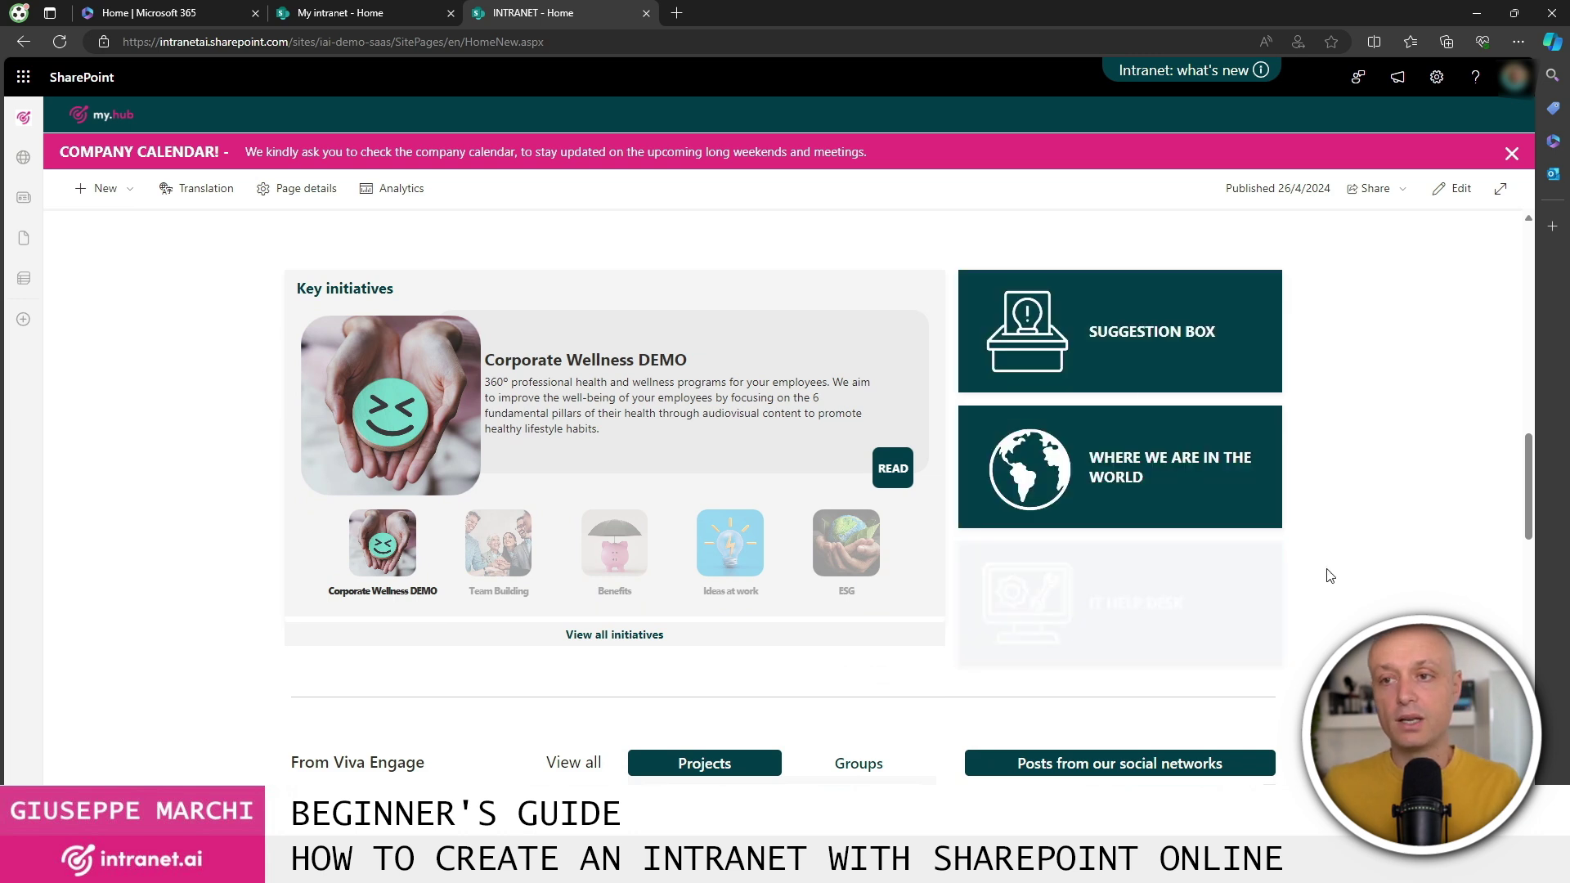
scroll(1357, 556, "down", 5)
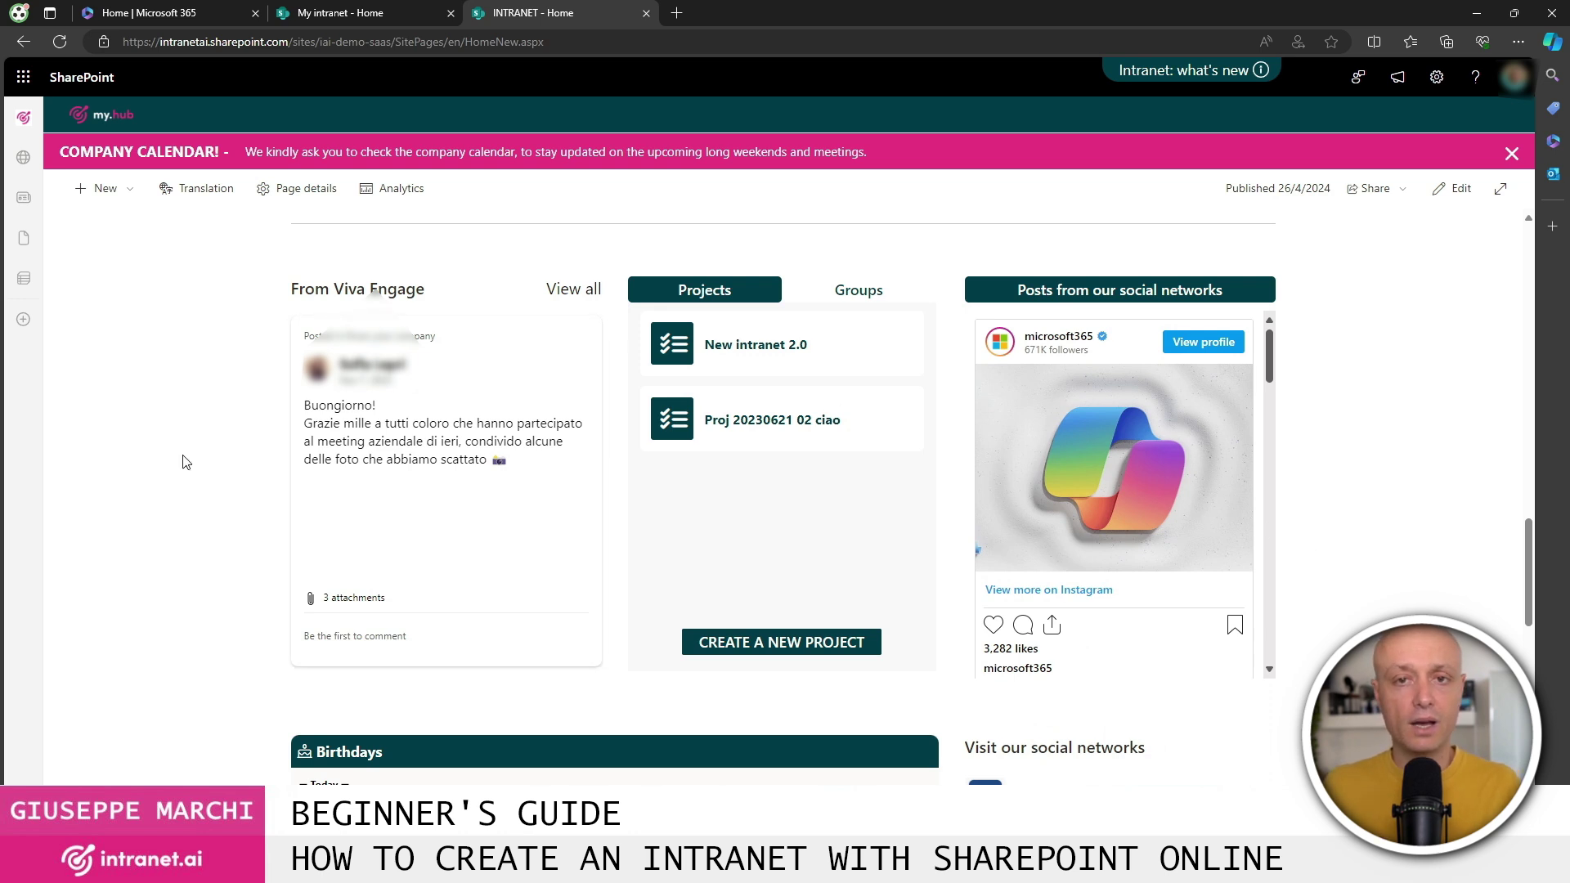
scroll(191, 462, "down", 4)
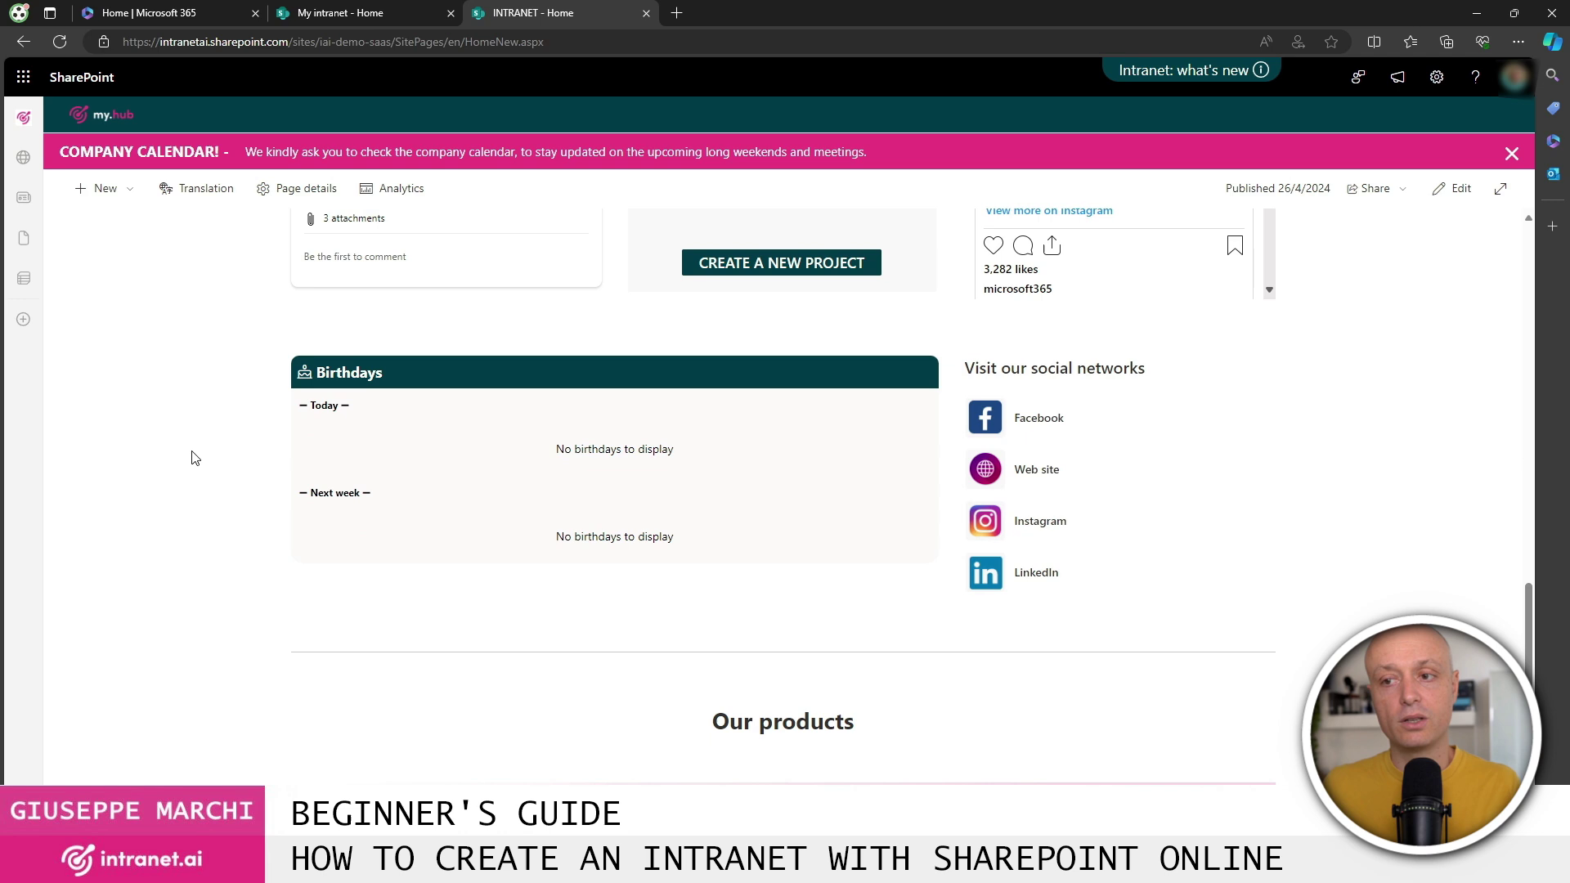
scroll(195, 458, "up", 4)
scroll(195, 462, "up", 10)
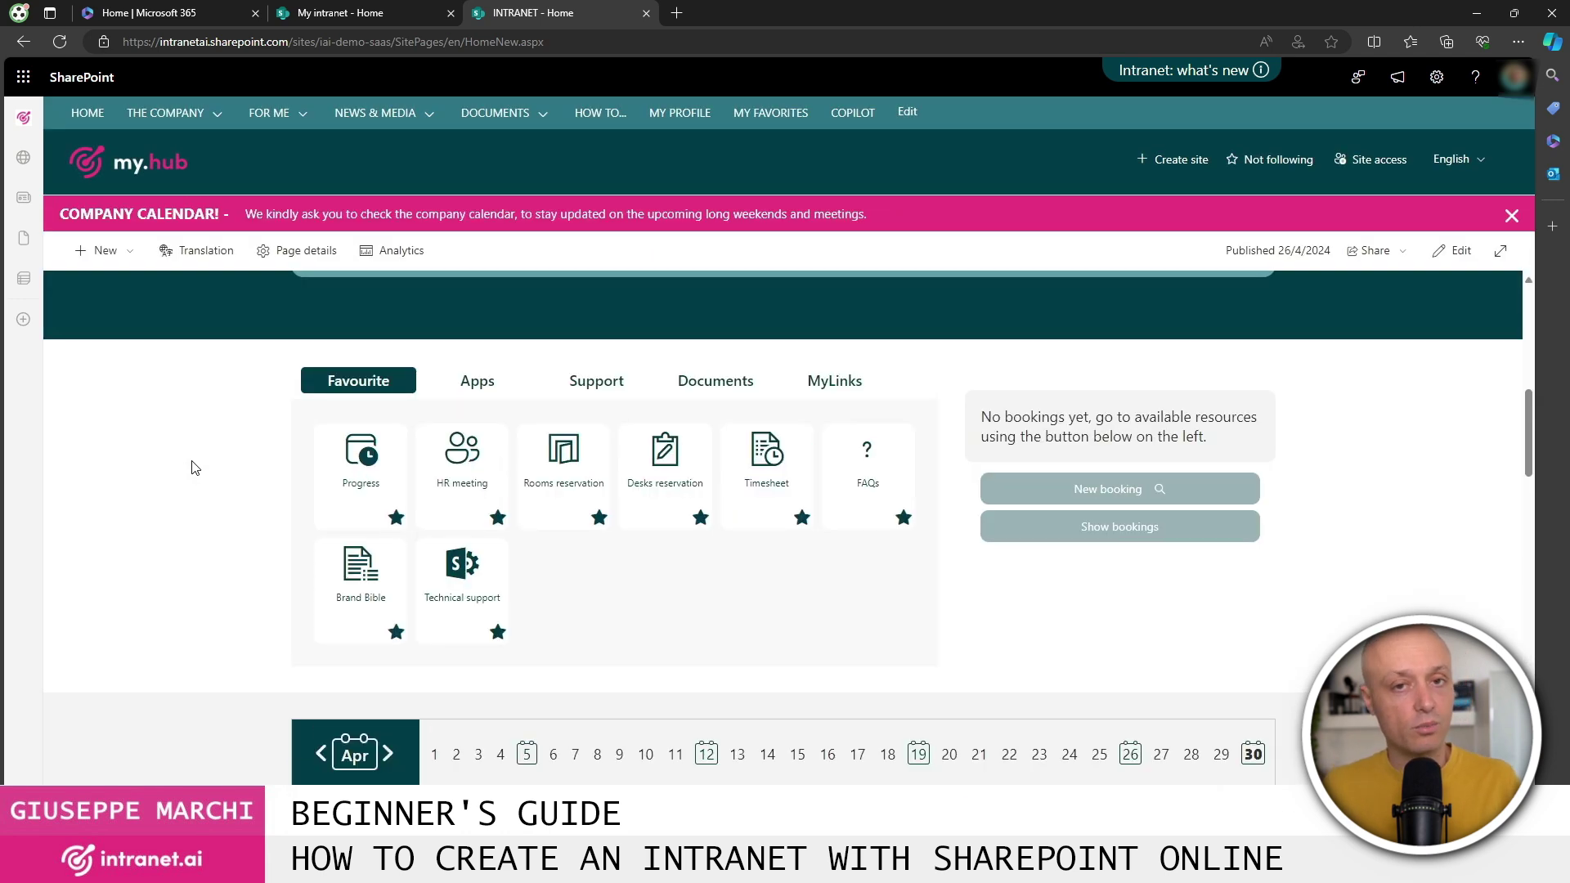
scroll(167, 488, "up", 5)
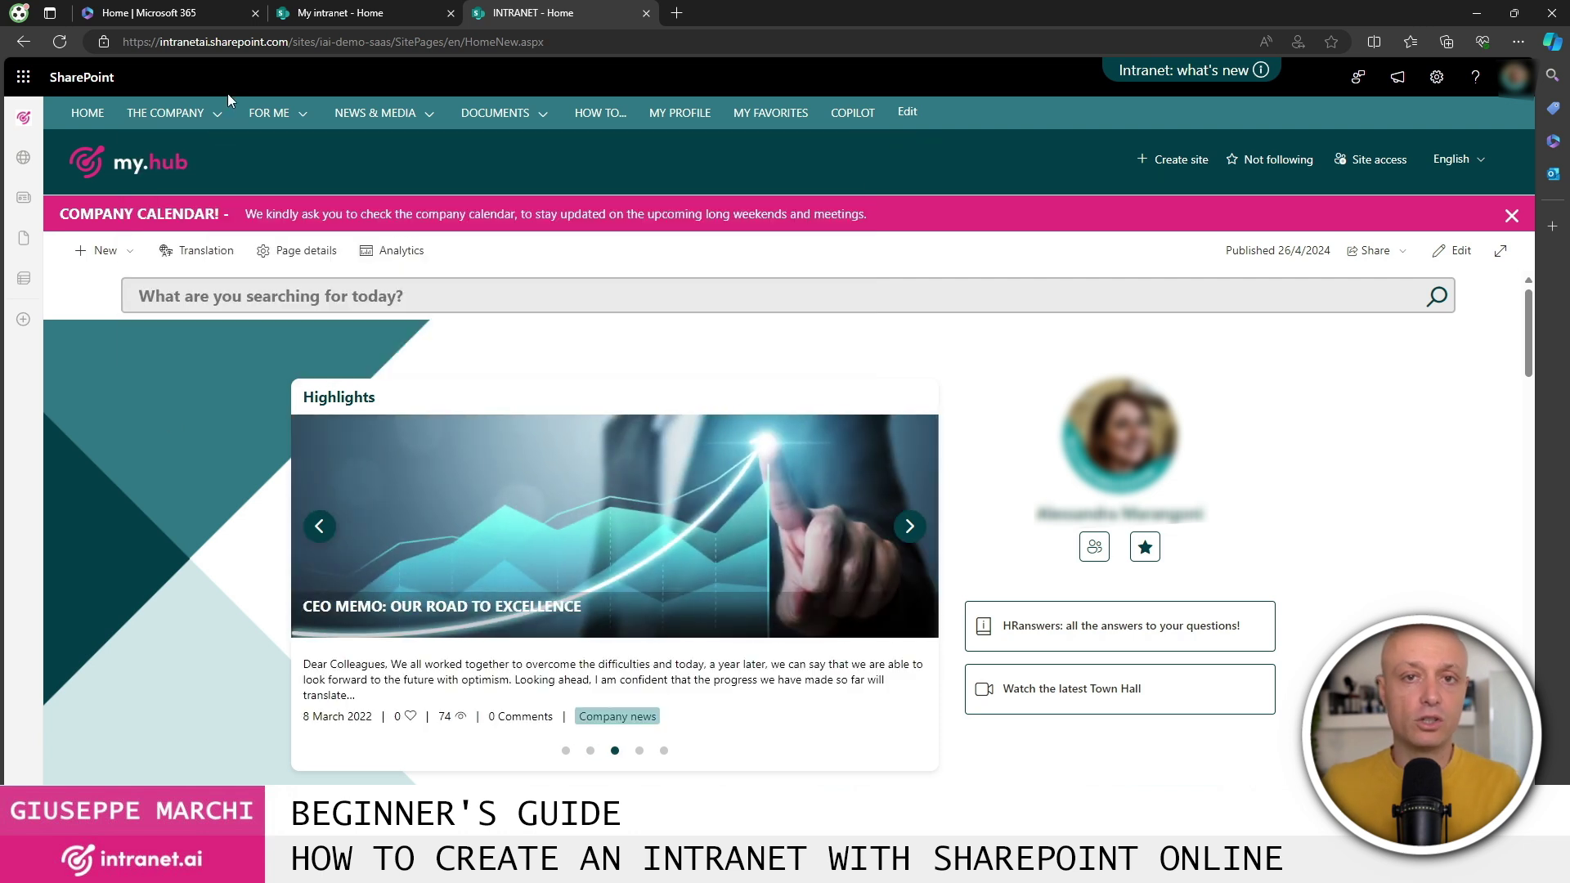
In the People directory, load more colleagues and expand a Sales employee's full profile card.
left_click(182, 263)
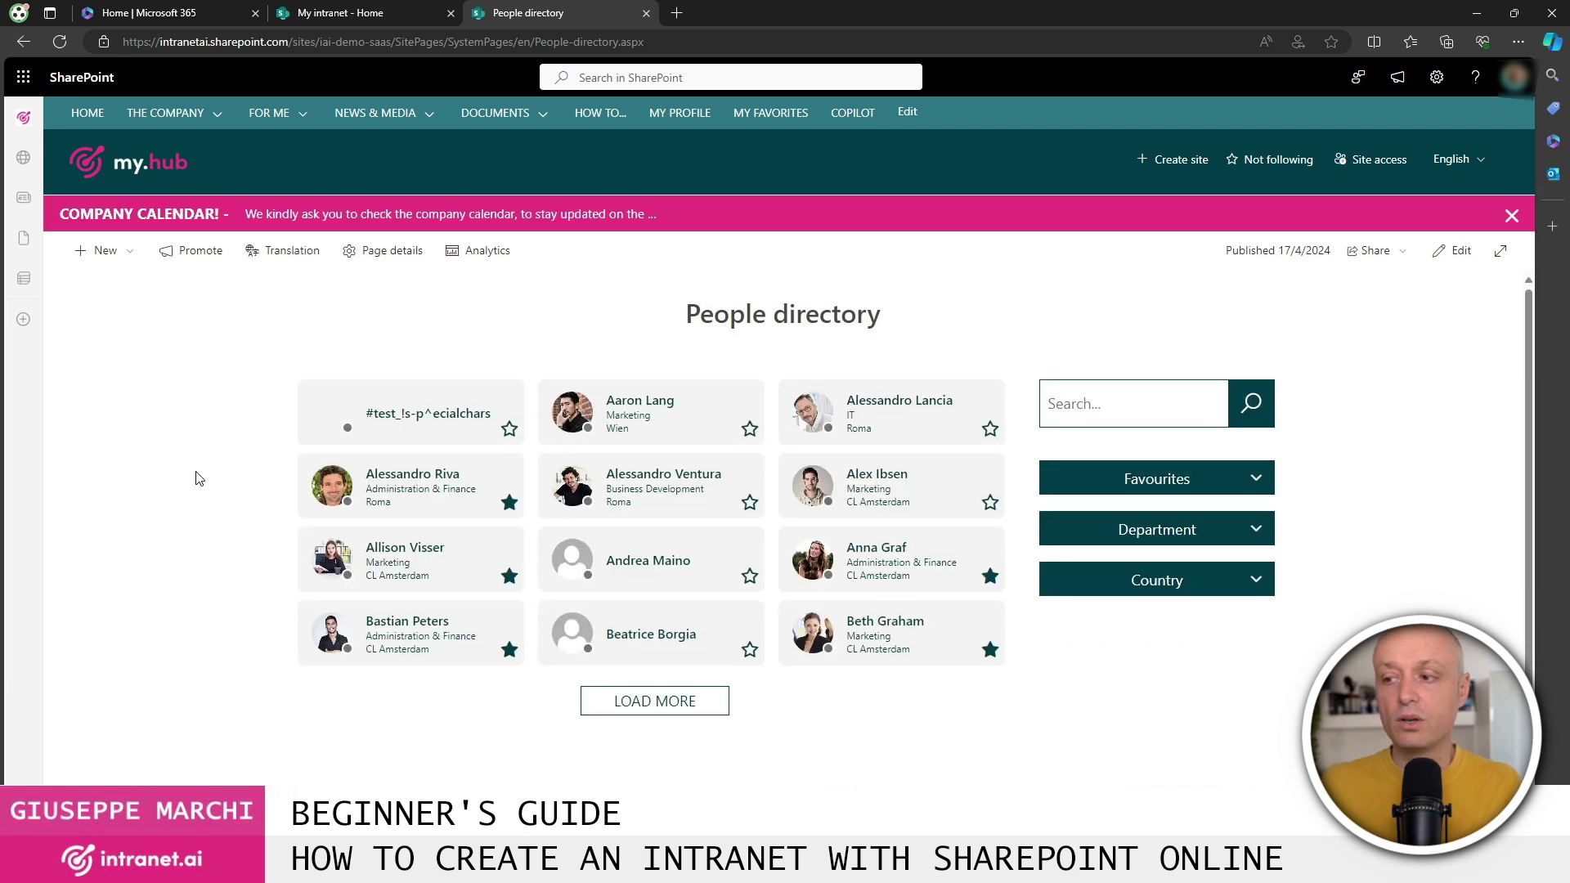
left_click(676, 701)
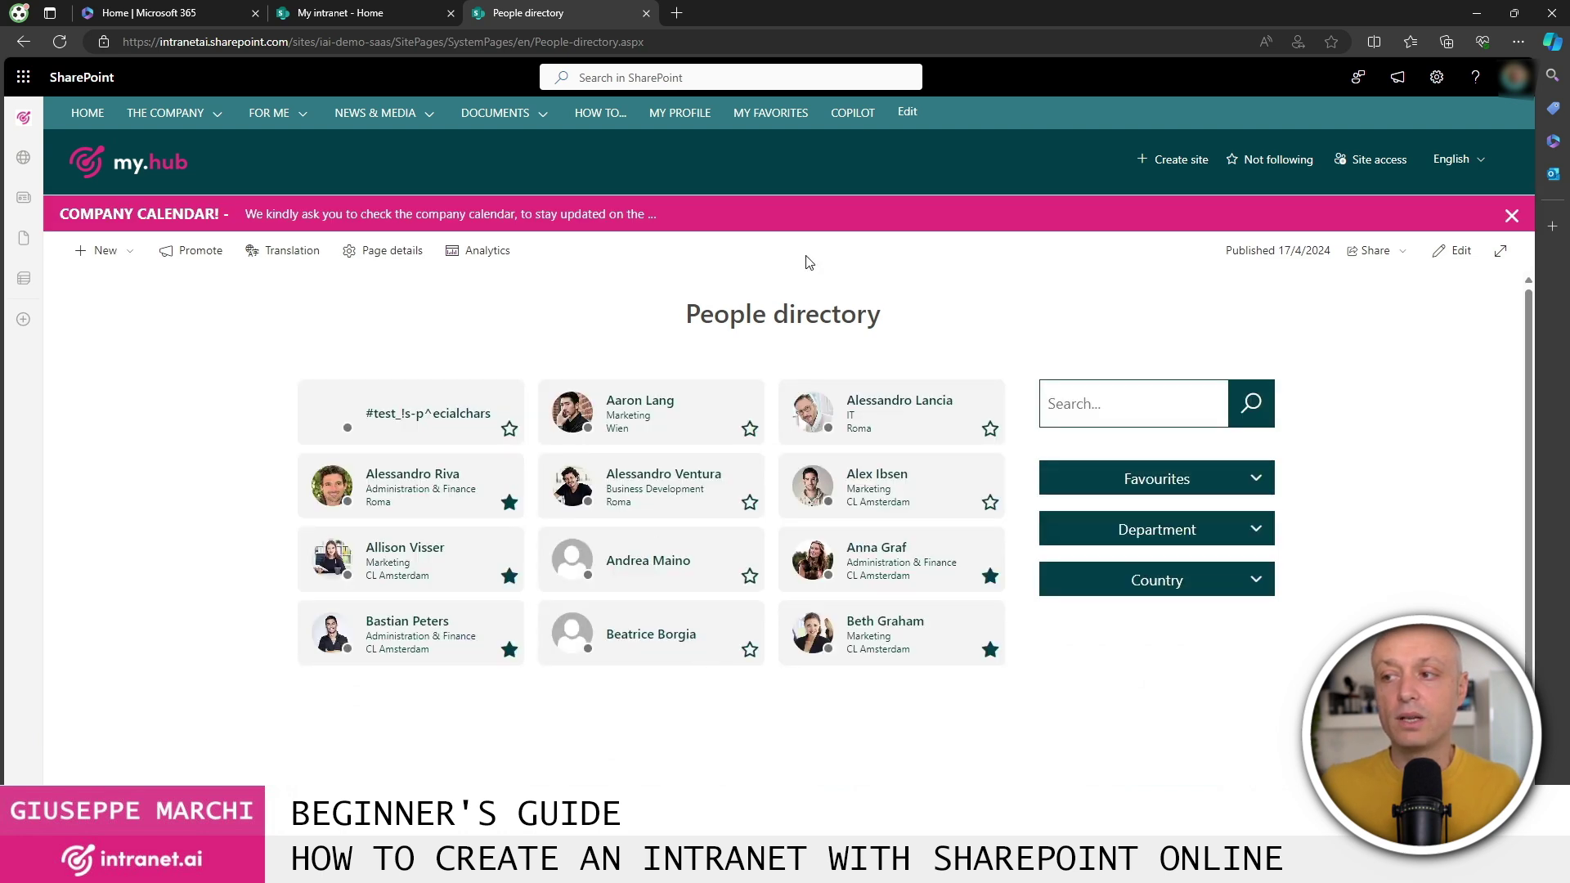
scroll(784, 384, "down", 4)
left_click(899, 360)
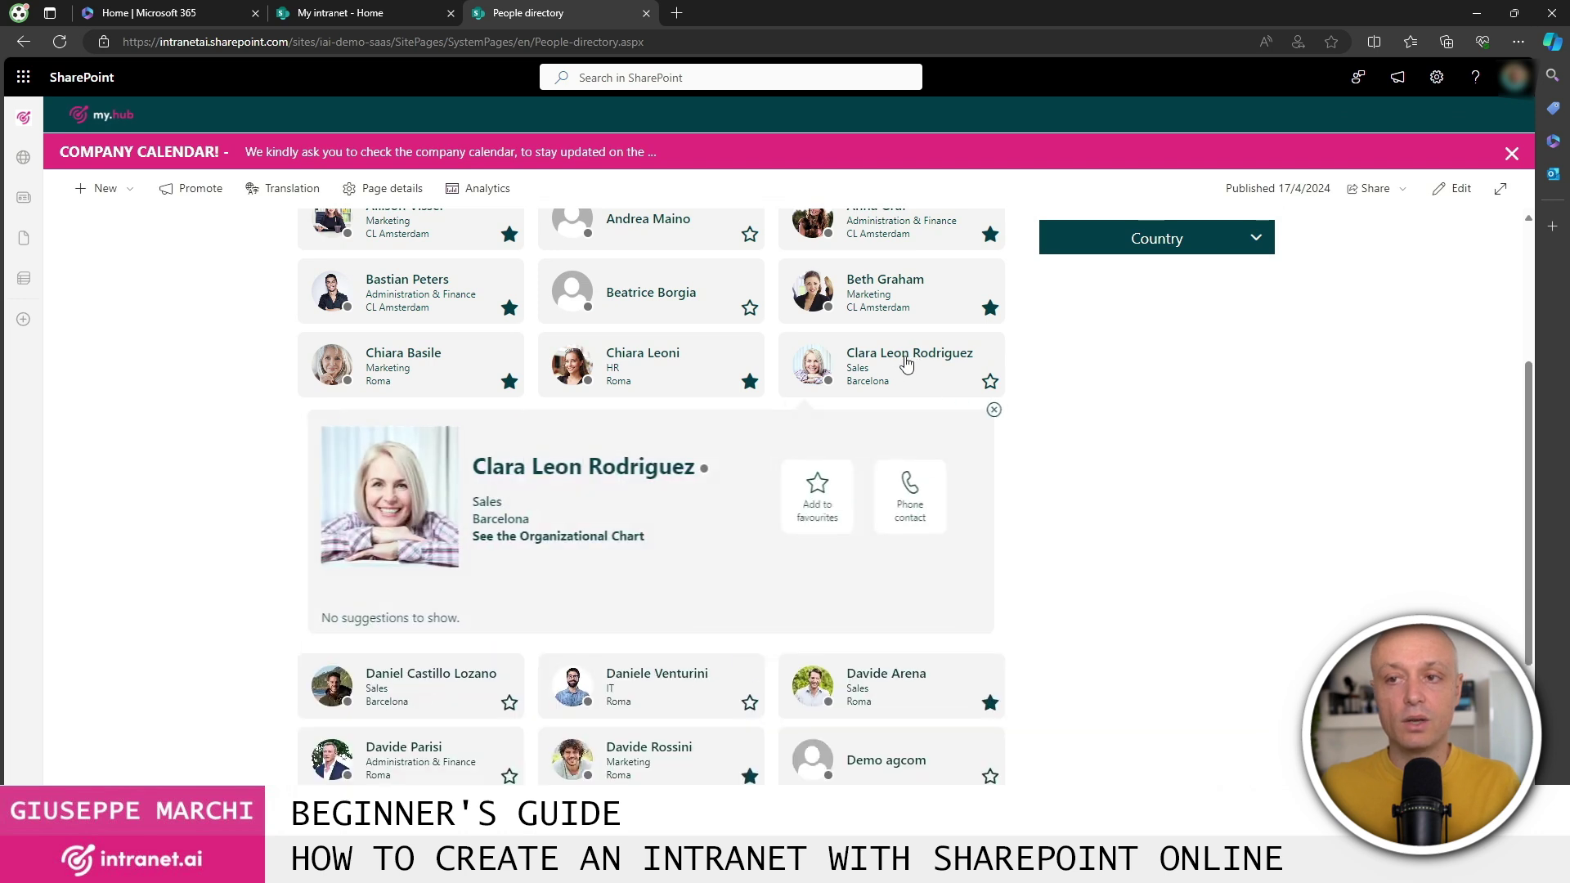
scroll(654, 443, "down", 1)
scroll(642, 444, "down", 1)
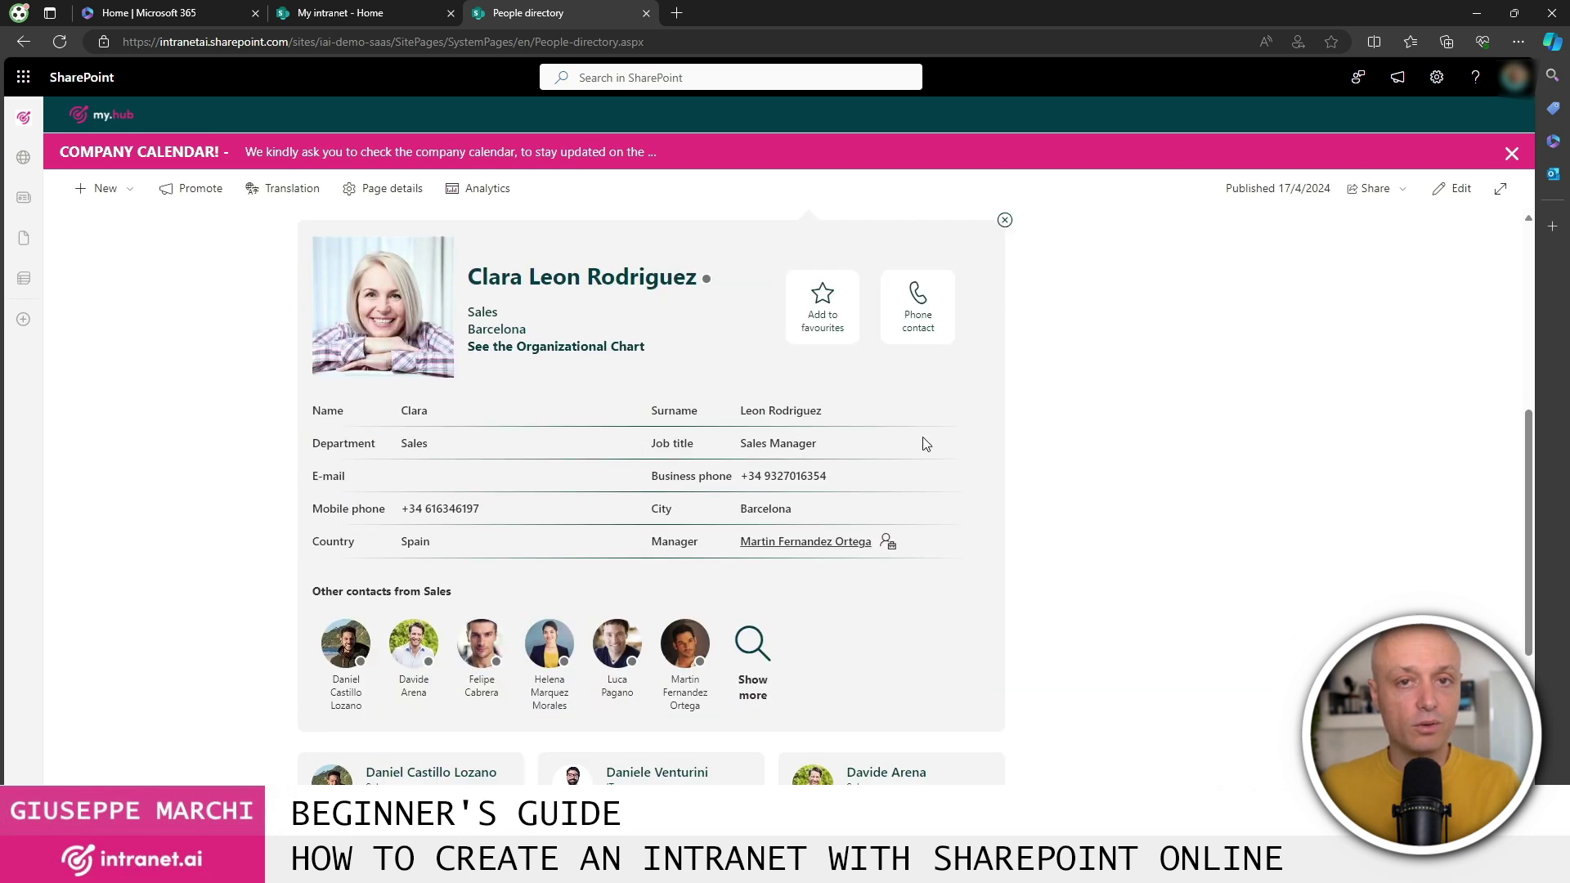